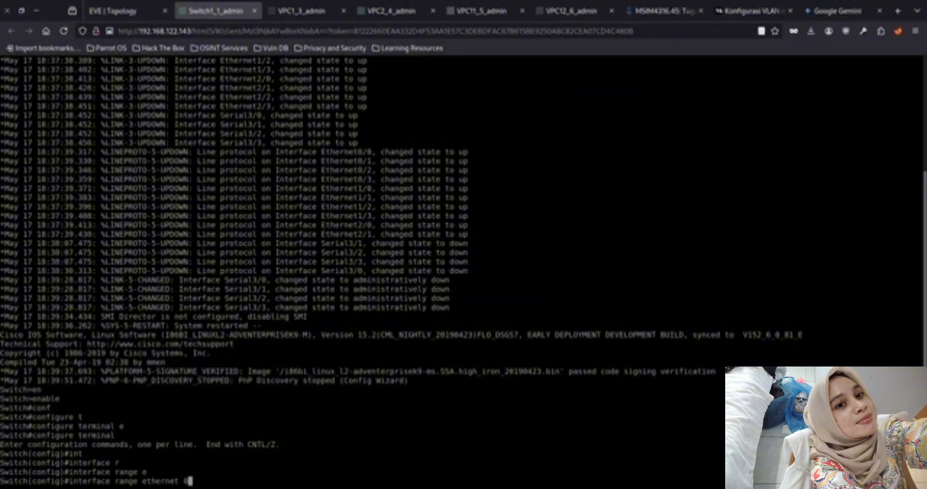
Open the interface range ethernet 0/0-3, ethernet 1/0-3 and ethernet 2/0-3 for configuration on Switch1
text(/0-3, e)
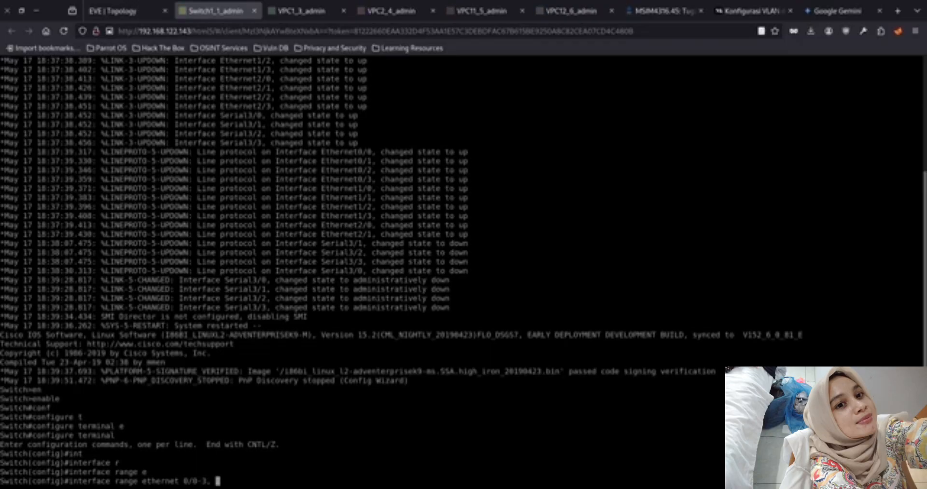
key(Tab)
text(1/0-3)
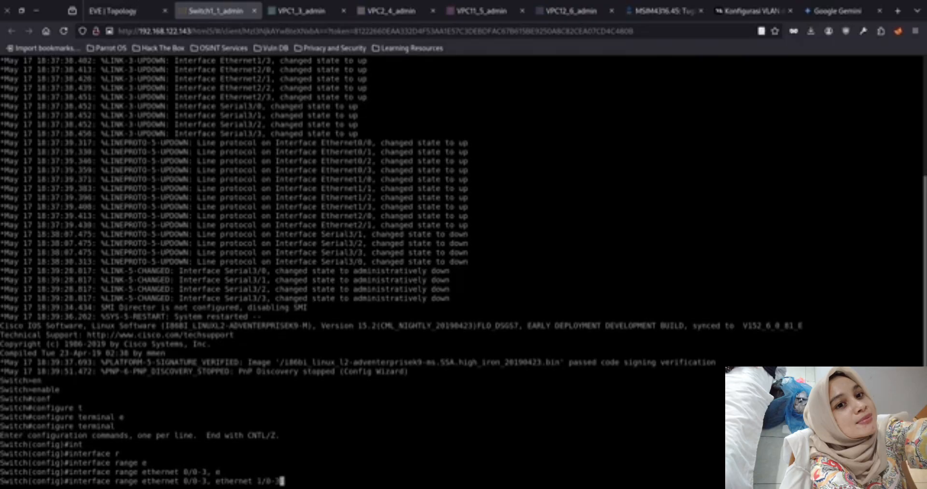
text(, e)
key(Tab)
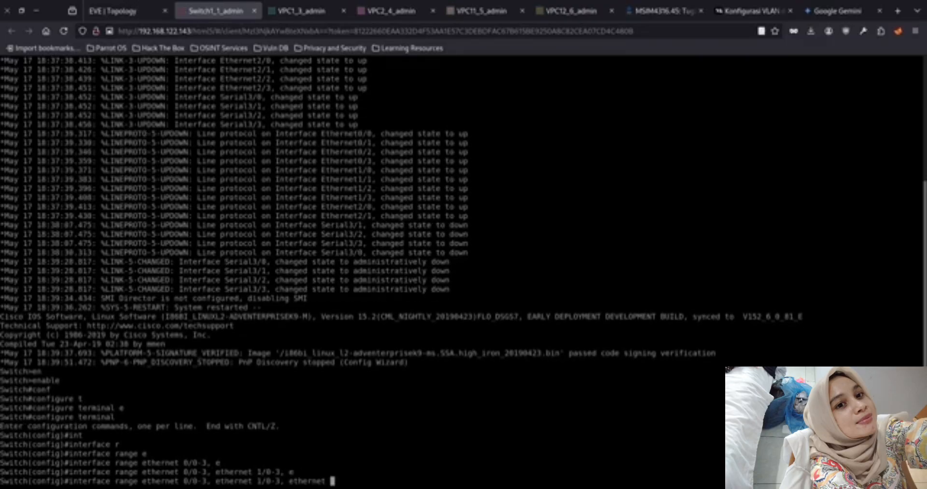
text(2/0-3)
key(Return)
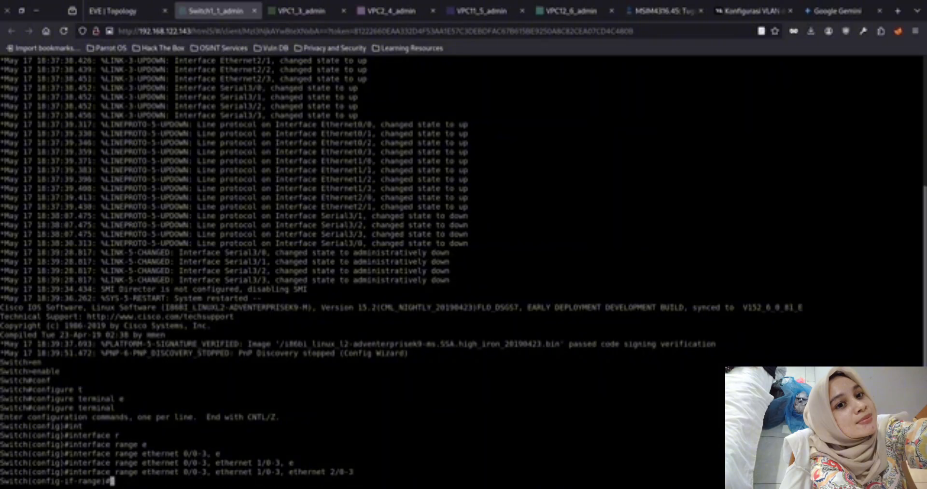
Enable all interfaces in the selected range with no shutdown
text(no)
key(Tab)
text(sh)
key(Tab)
key(Return)
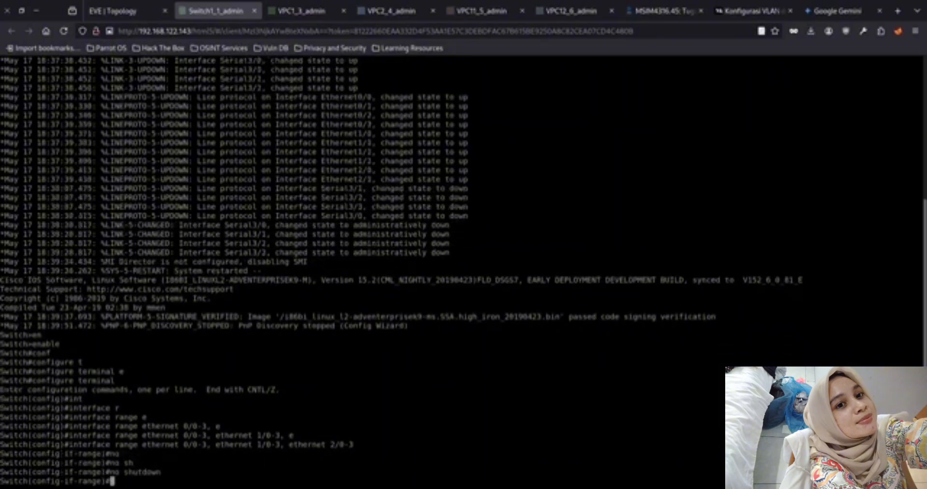
Exit interface range configuration and try to save with write memory from global configuration mode
text(wr)
key(Tab)
text(it)
key(Tab)
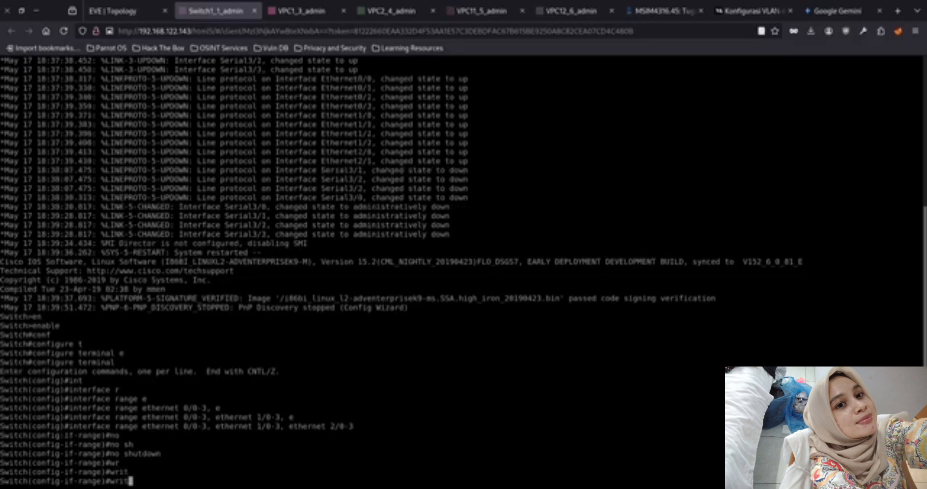
text(e)
key(BackSpace)
key(BackSpace)
key(BackSpace)
key(BackSpace)
key(BackSpace)
key(BackSpace)
text(exit)
key(Return)
text(wri)
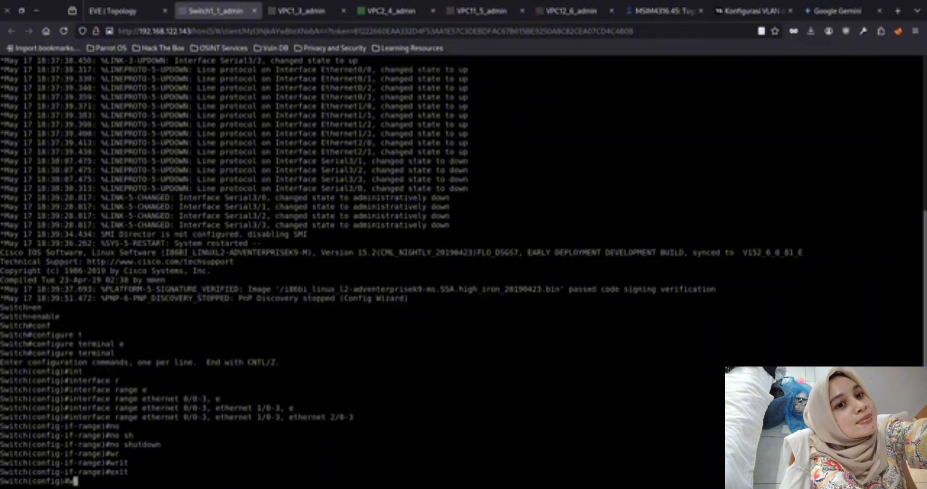
key(Tab)
text(te memory)
key(Return)
Exit global configuration mode and save the switch configuration with write memory
key(Up)
key(Up)
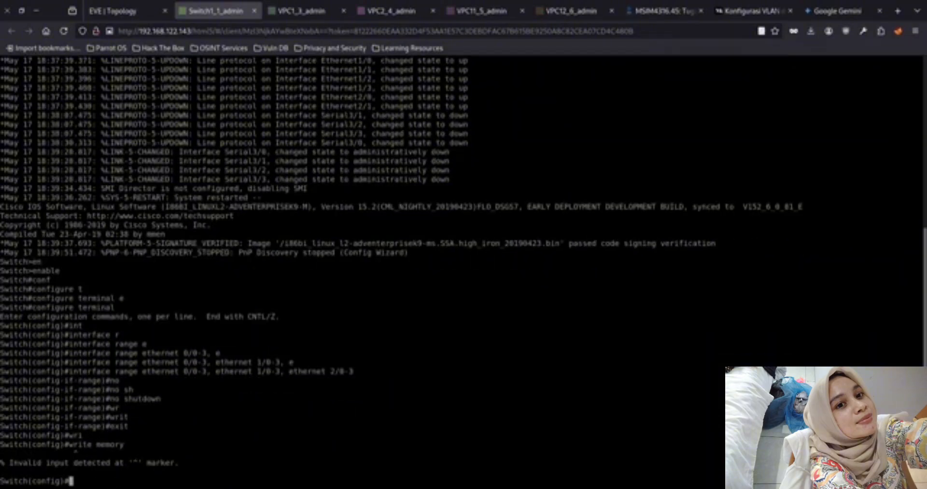
key(Return)
text(wri)
key(Tab)
text(me)
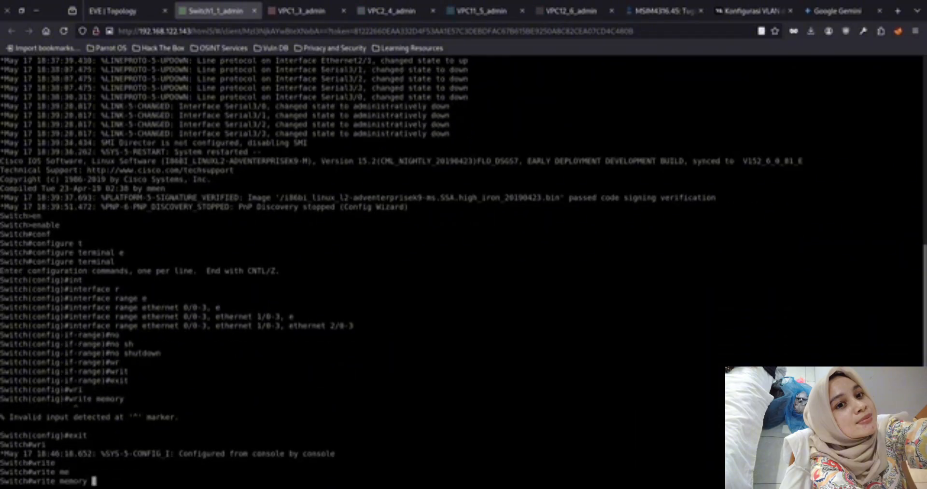
key(Tab)
key(Return)
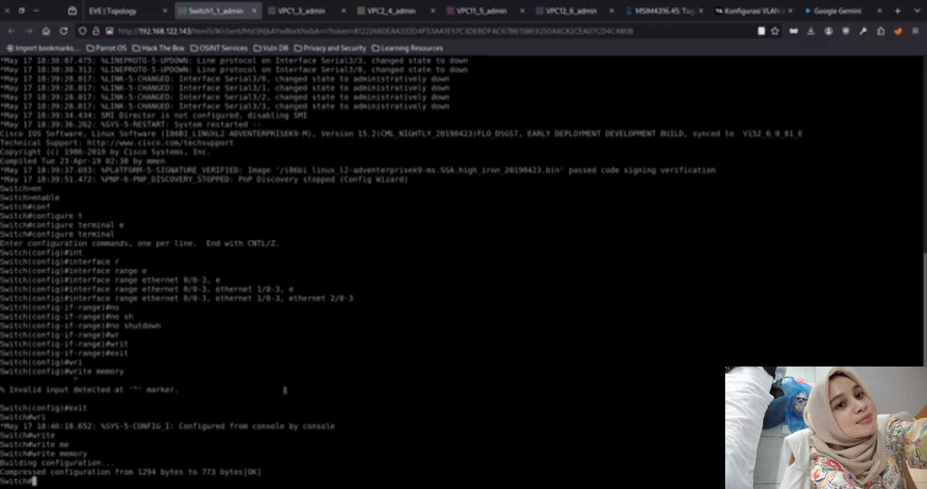
Try to list the options of the show command with show --help
key(Up)
key(Up)
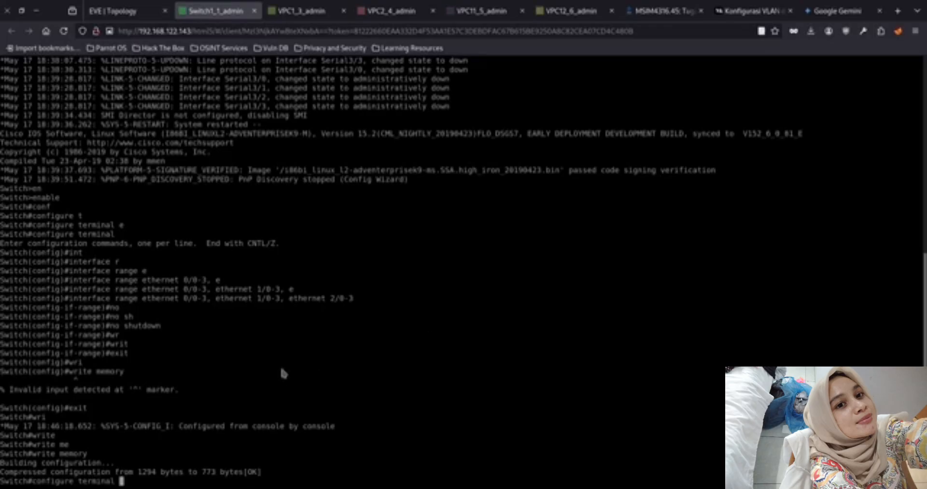
key(ctrl+u)
text(sho)
key(Tab)
key(Tab)
key(Tab)
key(Tab)
key(Tab)
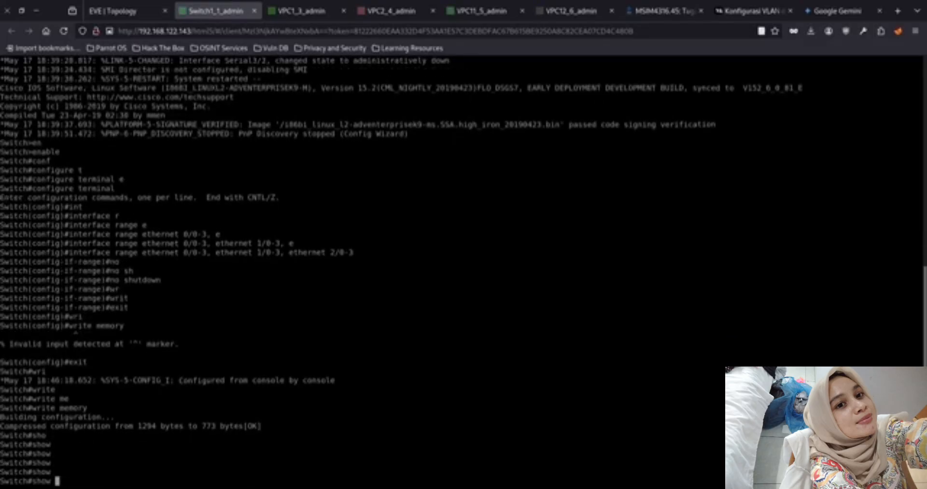
text(--help)
key(Return)
Display Switch1's VLANs and their assigned ports with show vlan
text(shop vla)
key(Tab)
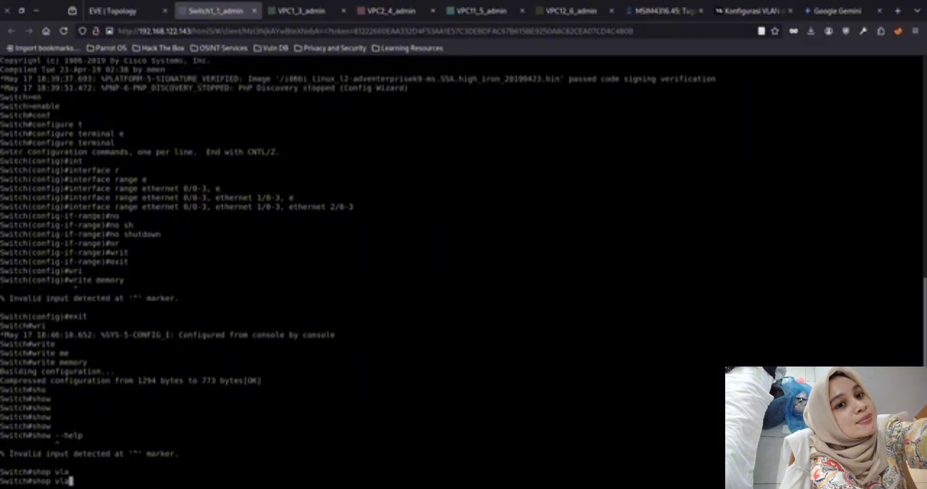
text(n)
key(Return)
key(Up)
key(Left)
key(Left)
key(Left)
key(Left)
key(Left)
key(BackSpace)
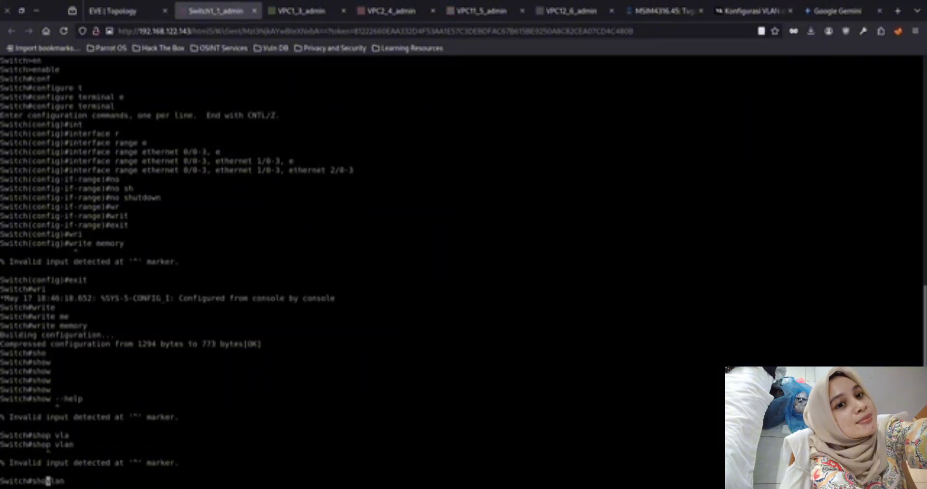
text(w)
key(Return)
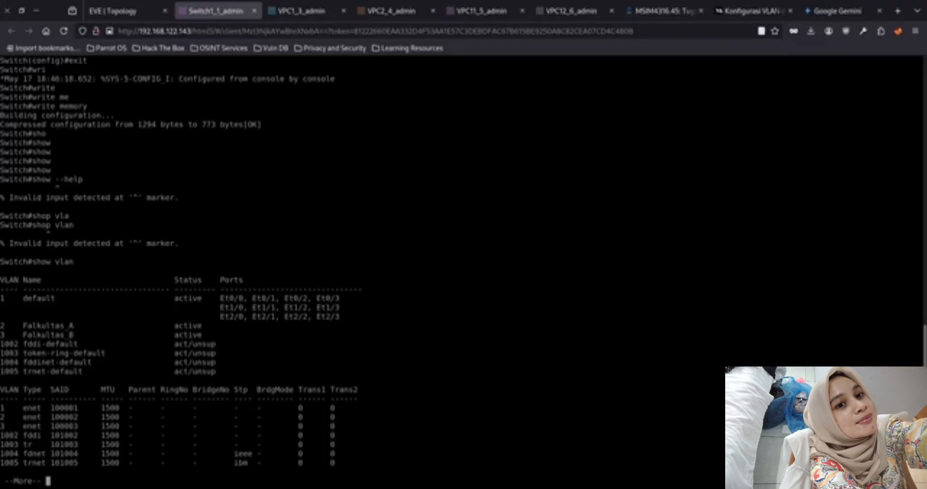
Assign the IP address 192.168.1.1/24 to VPC1 in its console
click(118, 11)
click(288, 14)
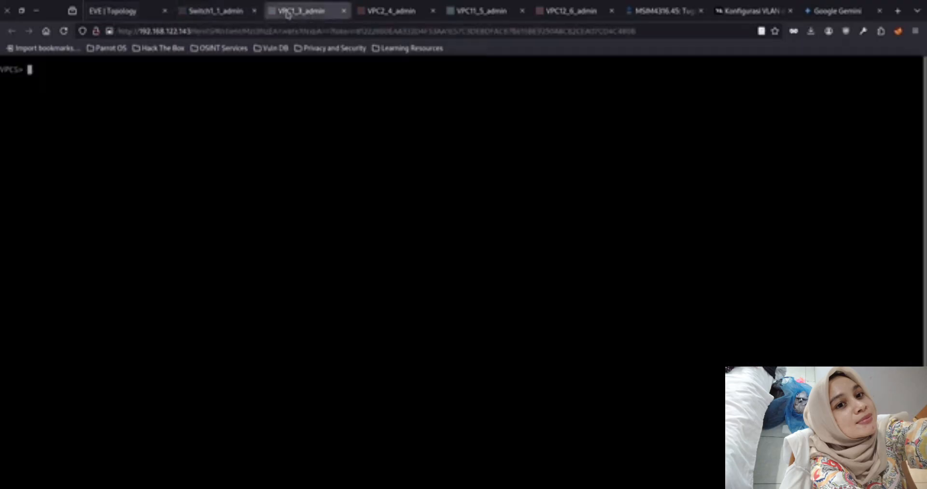
key(Up)
key(Up)
key(Up)
key(Up)
key(Up)
key(Up)
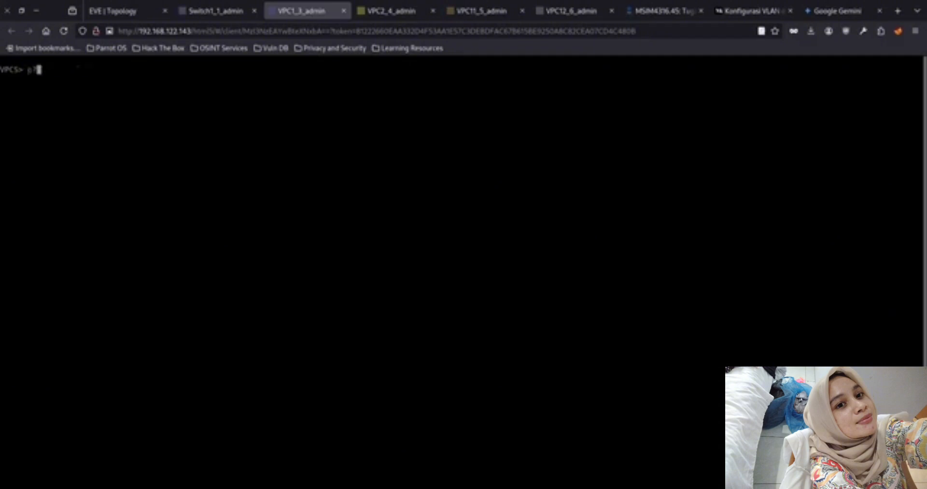
key(Return)
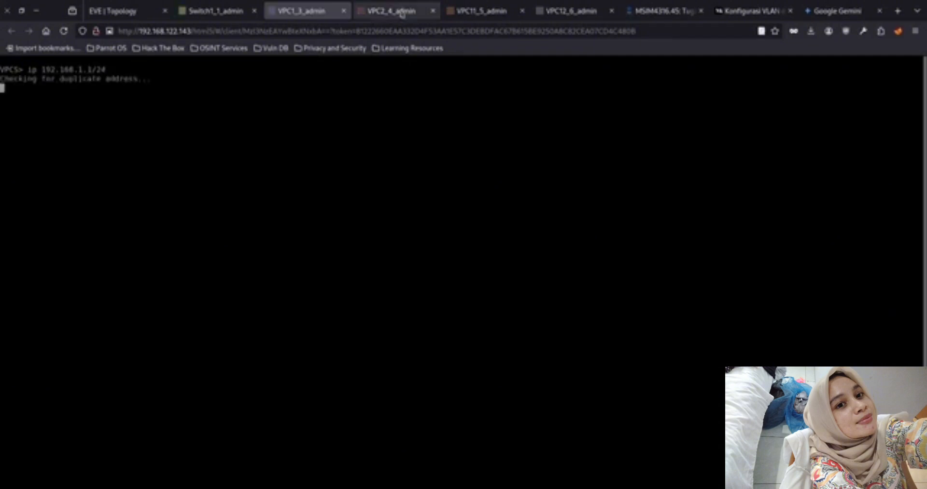
Assign the IP address 192.168.1.2/24 to VPC2 in its console
click(401, 13)
key(Up)
key(Up)
key(Return)
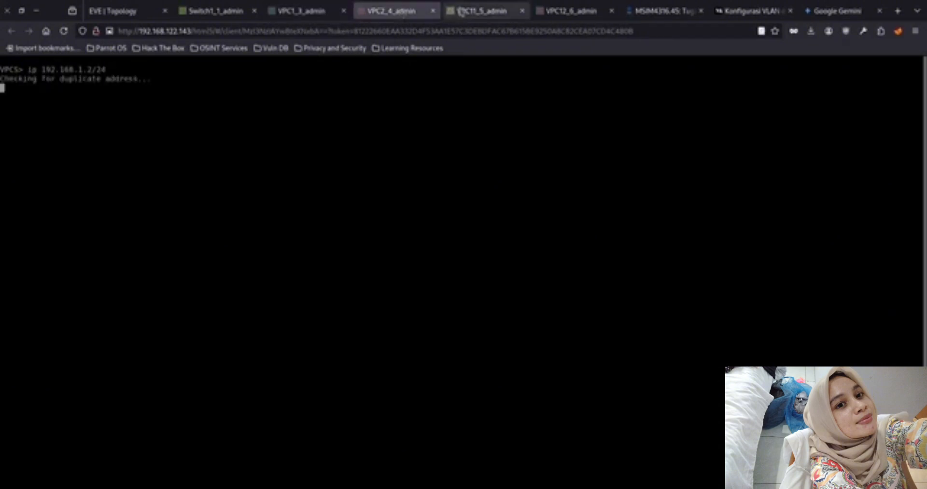
Display VPC11's IP settings with show ip in its console
click(461, 12)
key(Up)
key(Up)
key(Up)
key(Up)
key(Up)
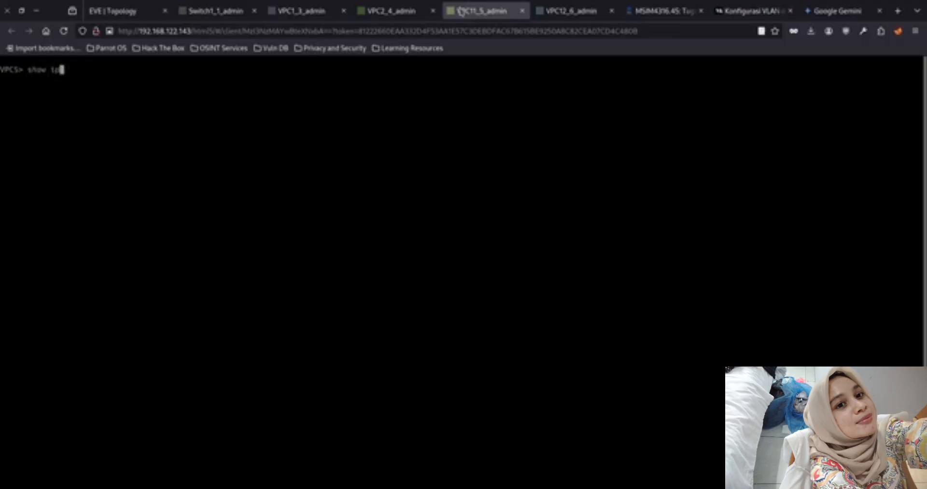
key(Return)
Assign the IP address 192.168.1.11/24 to VPC11
key(Up)
key(ctrl+c)
text(ip)
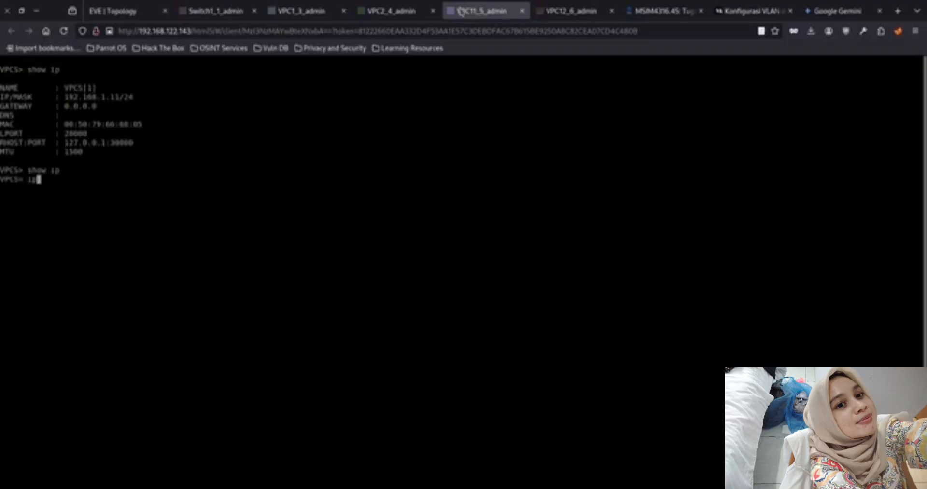
text( 192.168.1.11/24)
key(Return)
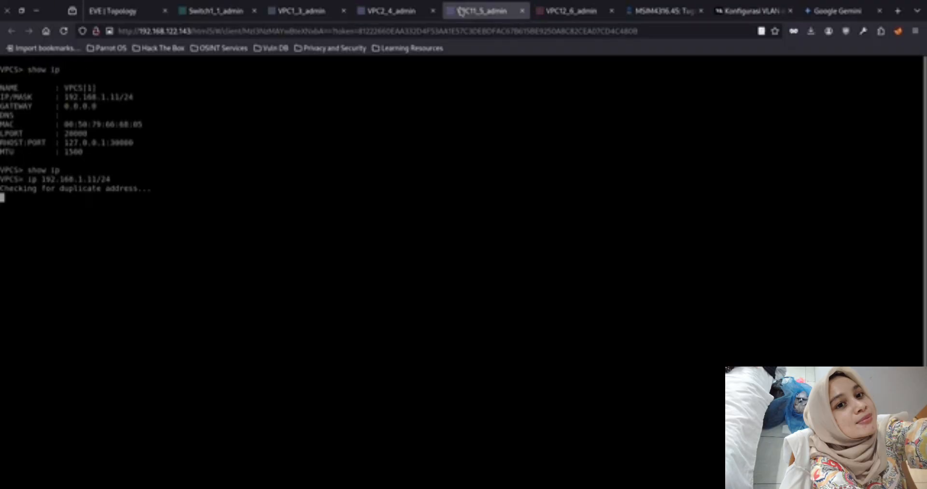
Assign the IP address 192.168.1.12 to VPC12 in its console
click(583, 14)
key(Up)
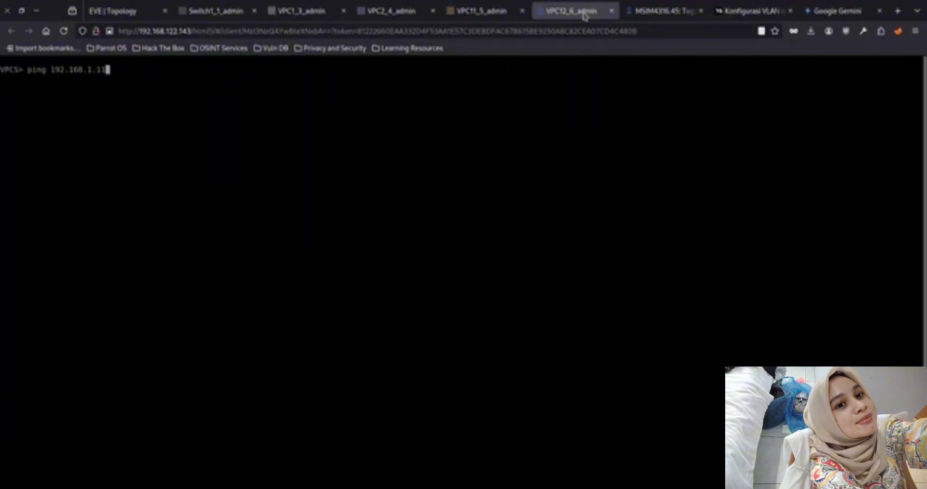
key(Up)
key(ctrl+c)
text(ip 192.1)
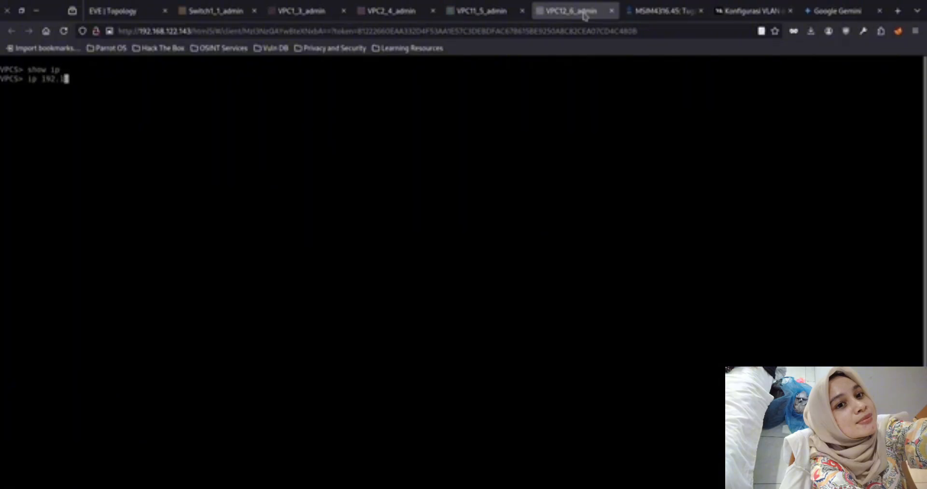
text(68.1.12)
key(Return)
Check the IP settings of VPC11 and VPC12 with show ip in each console
click(502, 12)
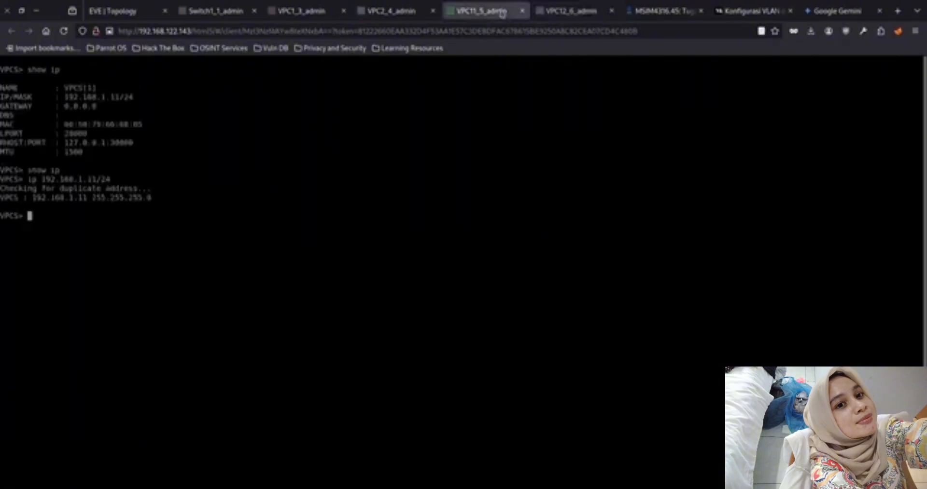
key(Up)
key(Up)
key(Return)
click(562, 10)
key(Up)
key(Up)
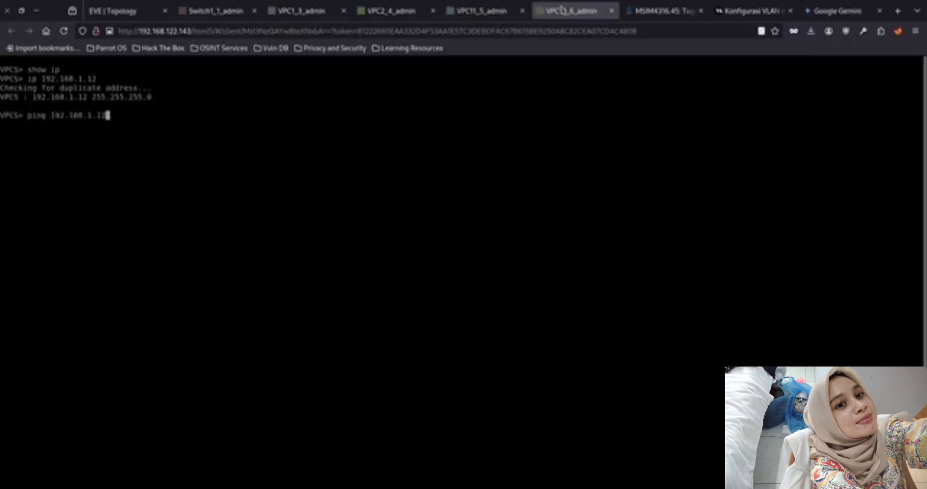
key(Up)
key(Return)
Ping VPC2 at 192.168.1.2 from VPC12, then interrupt the ping
text(ping )
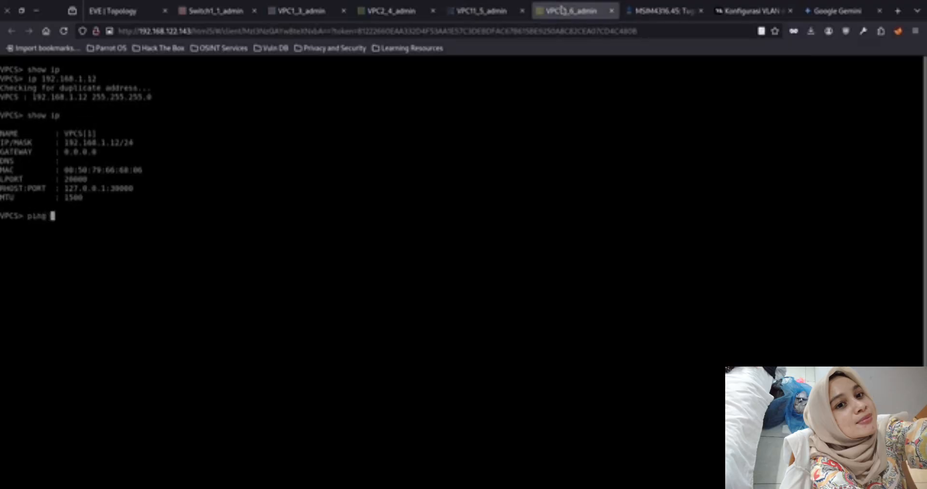
text(192.168.1.12)
key(Return)
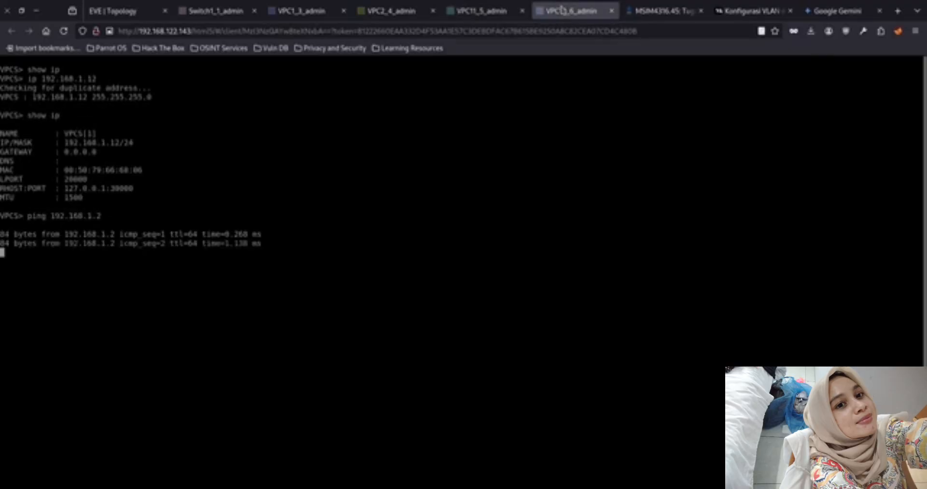
key(ctrl+c)
Ping 192.168.1.12 and 192.168.1.11 from VPC12's console
key(Up)
key(BackSpace)
text(12)
key(Return)
key(Up)
key(BackSpace)
text(168.1.11)
key(Return)
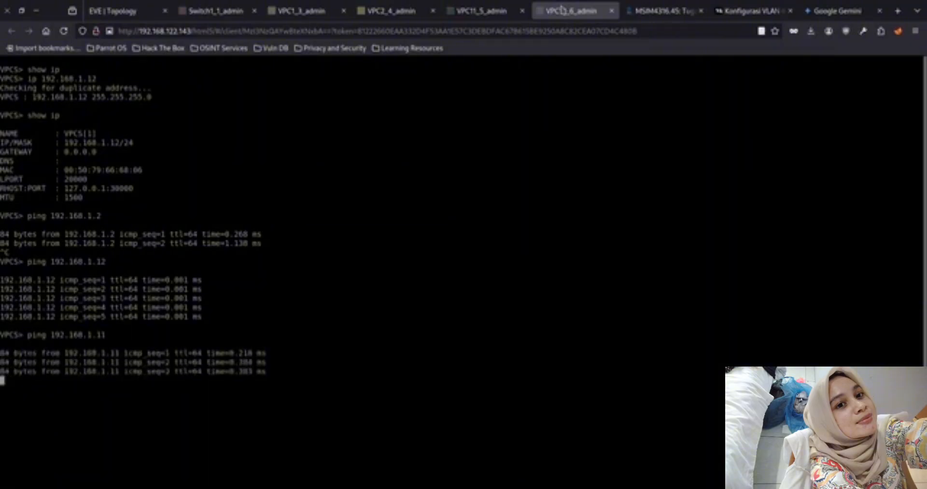
Ping 192.168.1.2 from VPC12 again without interrupting it, and repeat the ping once more
key(Up)
key(BackSpace)
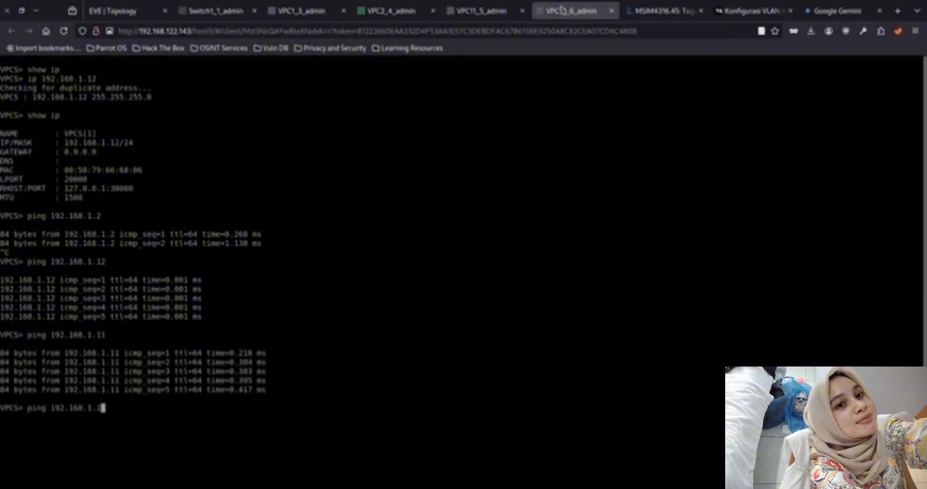
key(BackSpace)
text(2)
key(Return)
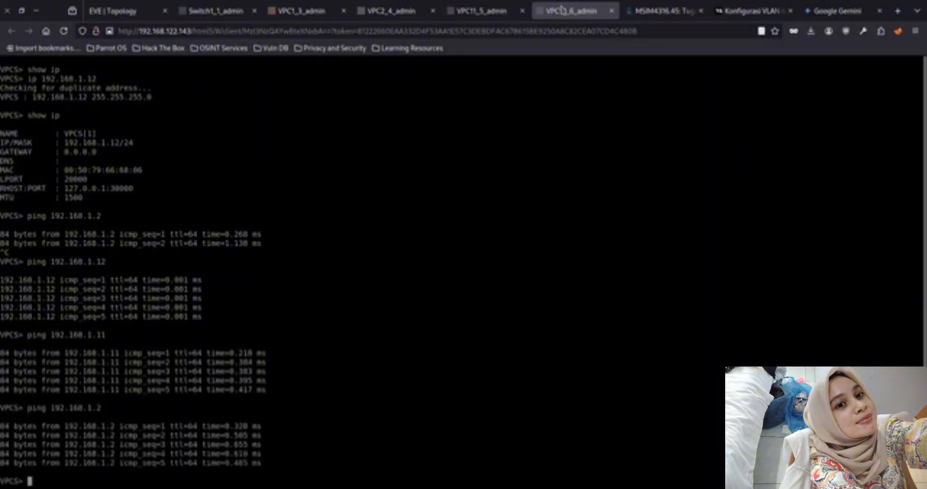
key(Up)
key(Return)
Check the network topology and reapply the IP address 192.168.1.1/24 in VPC1's console
click(128, 11)
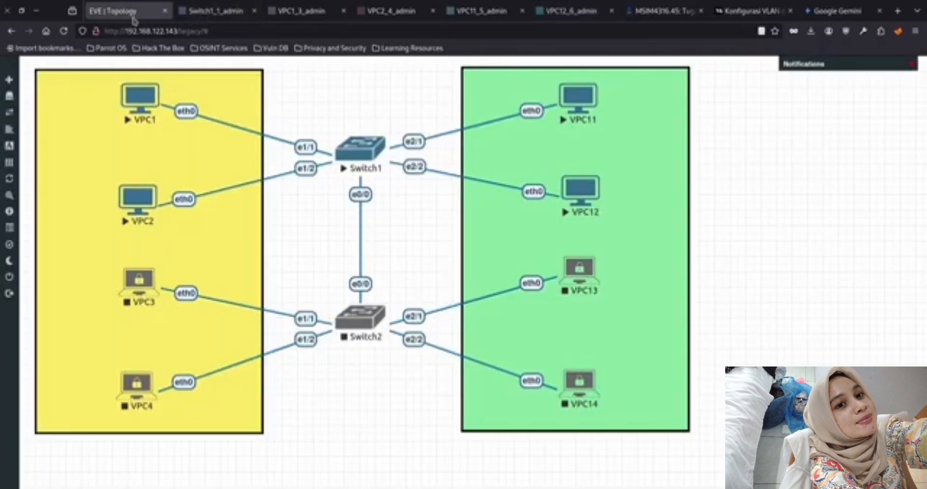
click(301, 11)
key(Up)
key(Return)
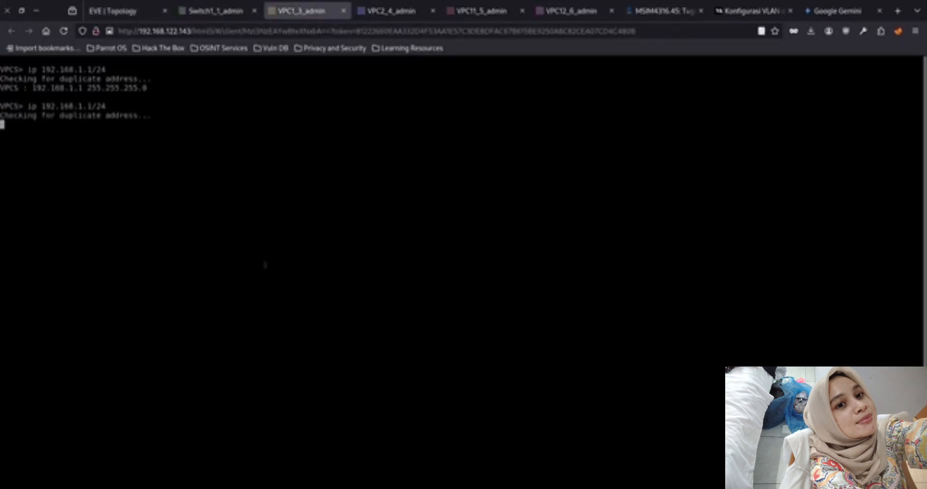
Ping VPC1's own address 192.168.1.1 and VPC2's address 192.168.1.2 from VPC1
key(Up)
key(Up)
key(Up)
key(BackSpace)
key(Return)
key(Up)
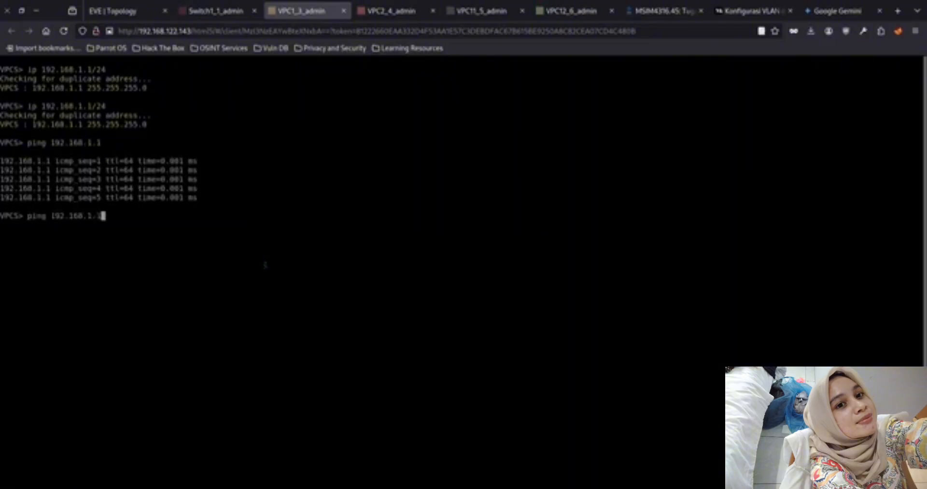
key(BackSpace)
text(2)
key(Return)
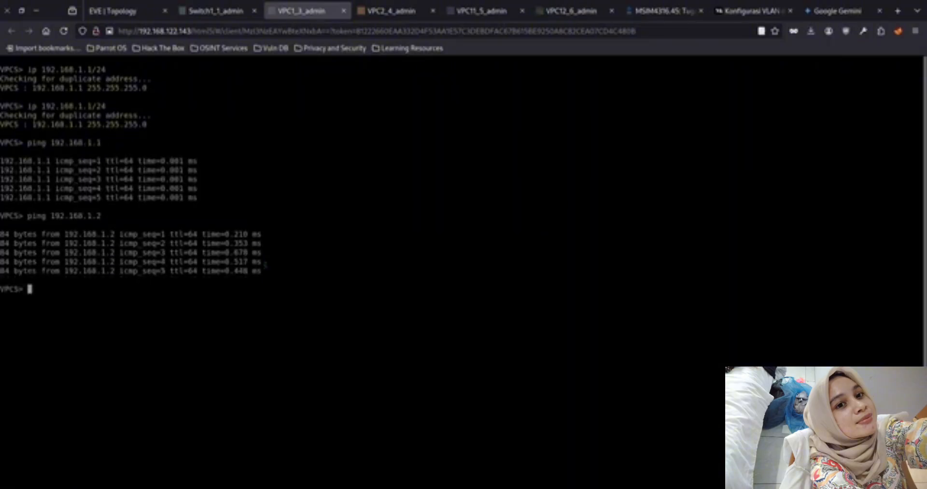
Ping 192.168.1.11 and 192.168.1.12 from VPC1, interrupting each ping after a few replies
key(Up)
key(BackSpace)
text(11)
key(Return)
key(ctrl+c)
key(Up)
key(BackSpace)
text(2.168.1.12)
key(Return)
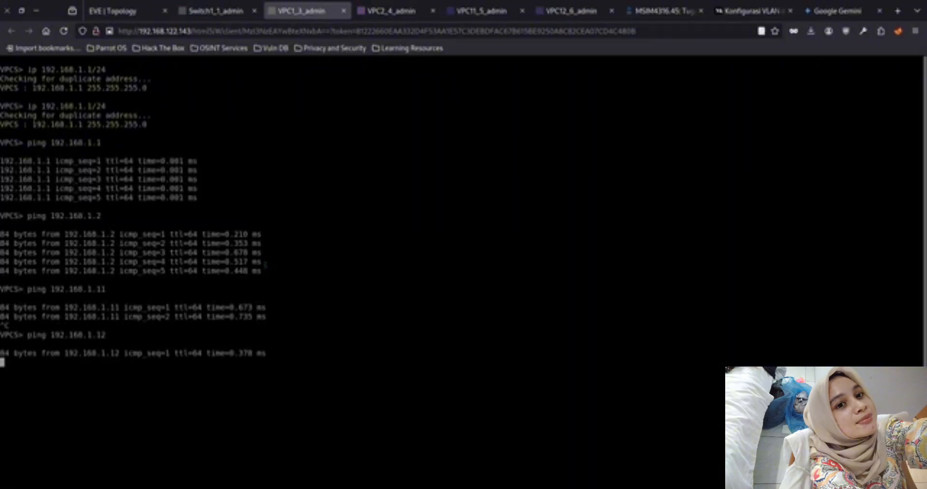
key(ctrl+c)
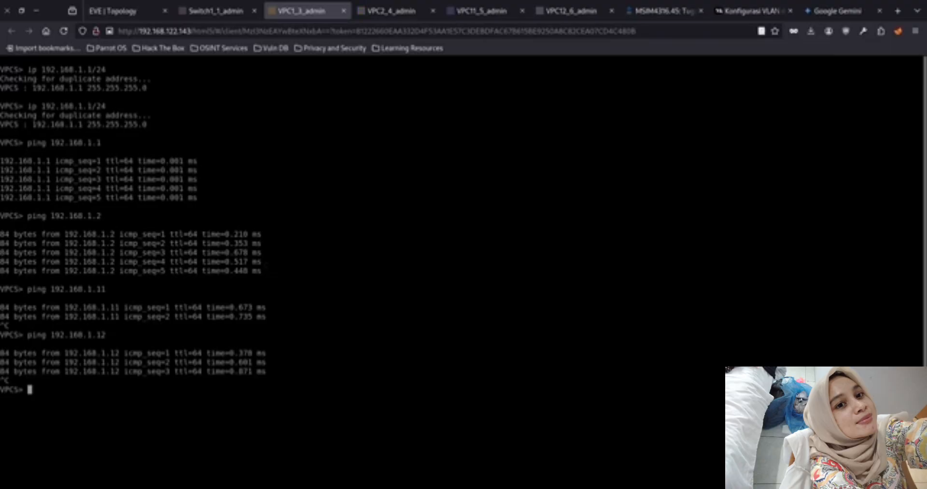
Switch to Switch1's console and enter VLAN database mode
click(209, 11)
key(space)
text(vlan)
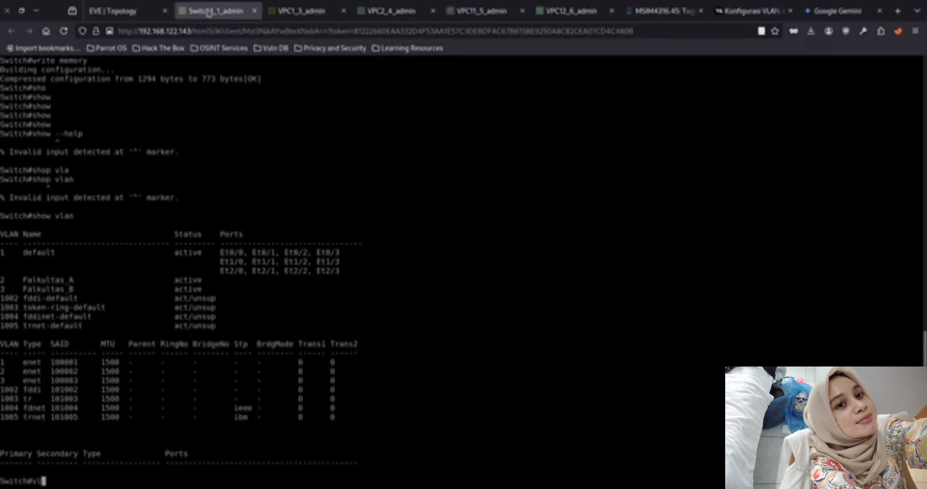
key(Tab)
text(d)
key(Tab)
text(at)
key(Tab)
text(abase)
key(Return)
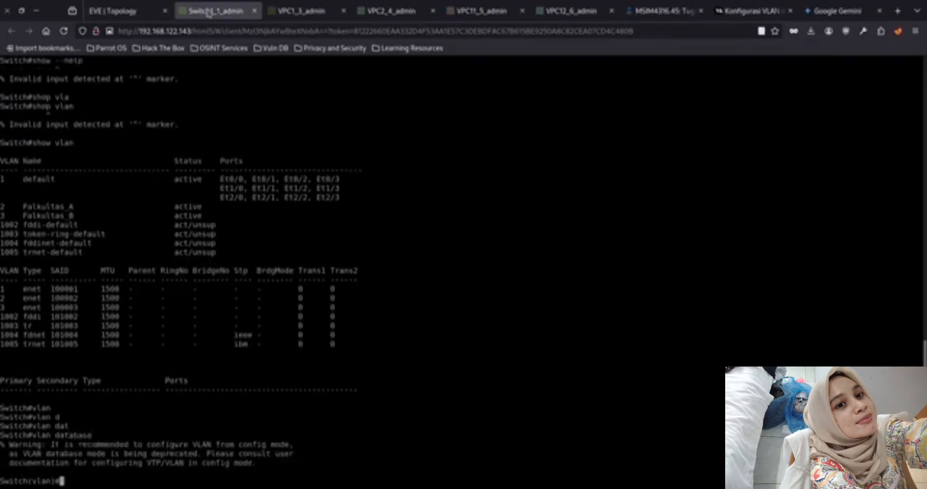
key(Up)
key(Up)
key(Up)
key(Up)
key(ctrl+c)
text(vt)
key(Tab)
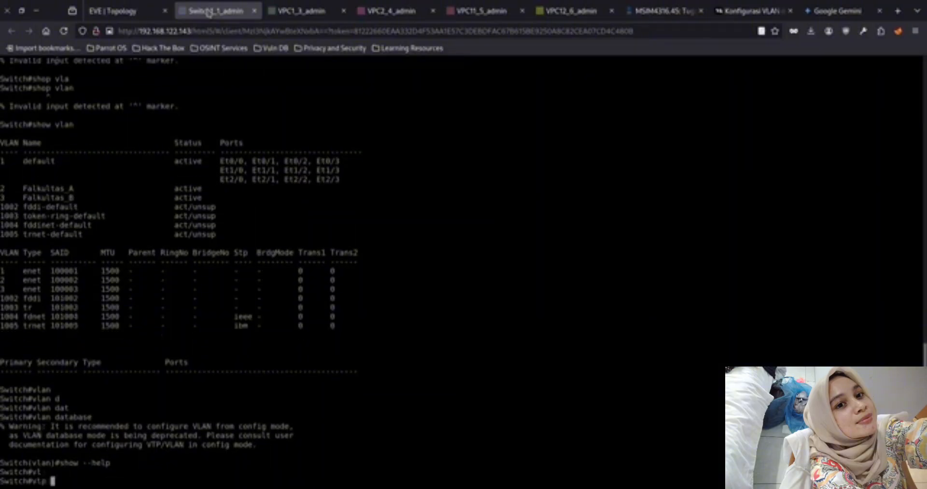
text(se)
key(Tab)
text(r)
key(Tab)
Re-enter VLAN database mode and set the switch to VTP server mode
key(Up)
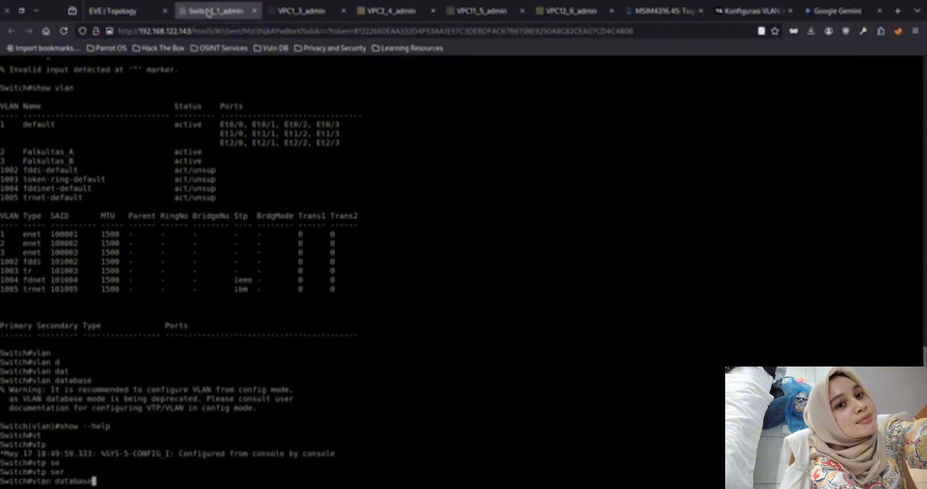
key(Return)
key(Up)
key(Down)
text(vtp server)
key(Return)
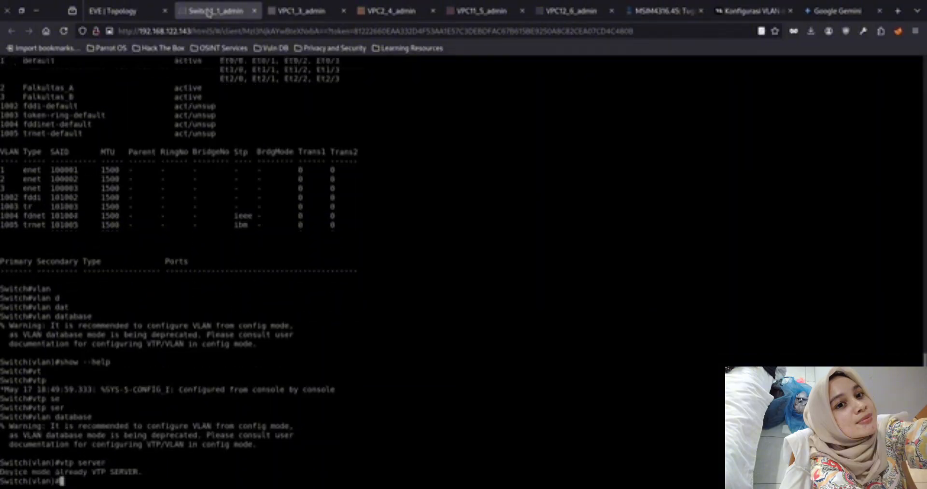
Set the switch's VTP domain name to UT
key(Up)
key(Up)
key(Down)
key(Down)
text(vtp)
key(Tab)
text(d)
key(Tab)
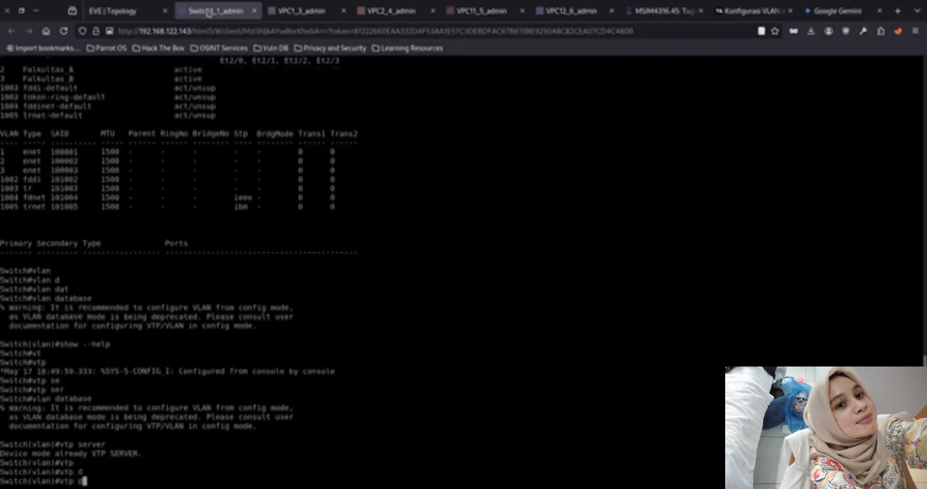
text(omain UT)
key(Return)
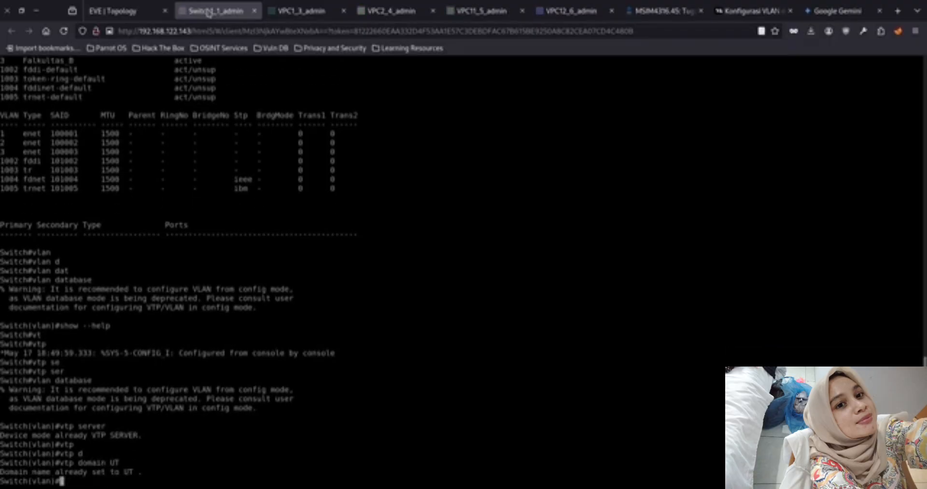
Name VLAN 2 Fakultas_A in the VLAN database
text(vla)
key(Tab)
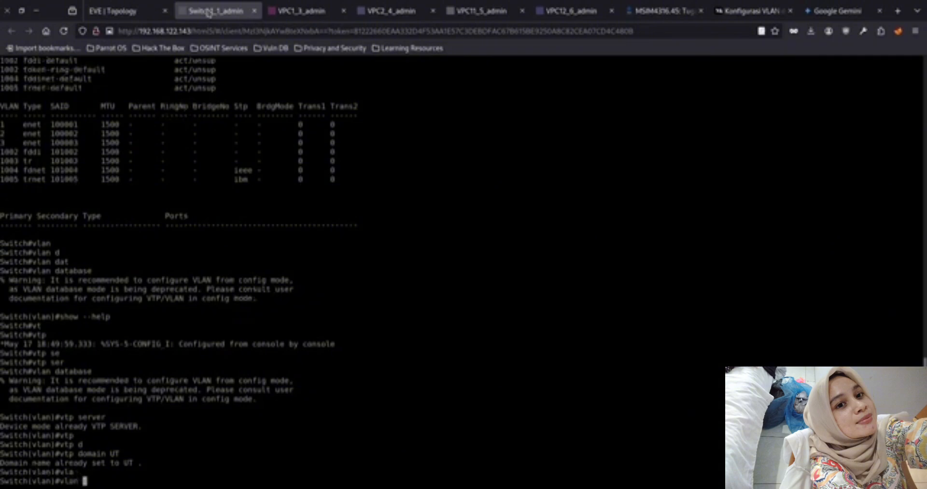
text(2 name)
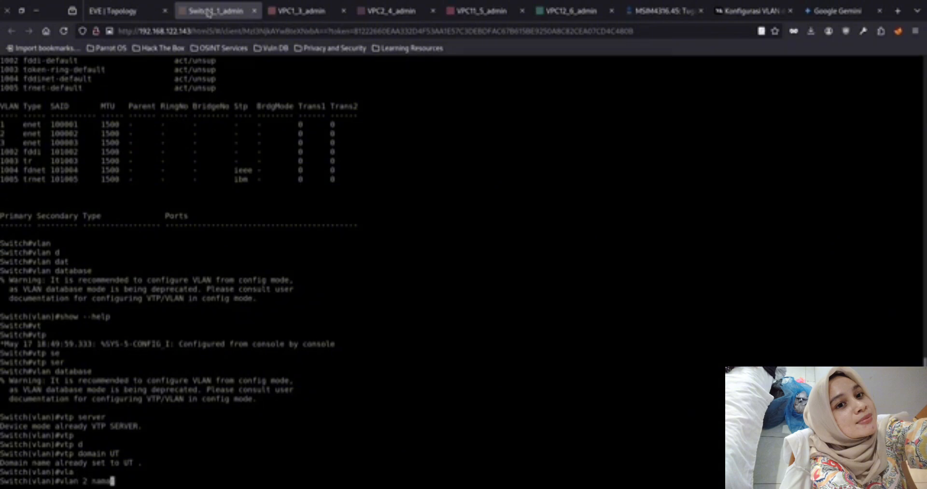
text( Fakultas_A)
key(Return)
Name VLAN 3 Fakultas_B and exit the VLAN database to apply the changes
key(Up)
key(BackSpace)
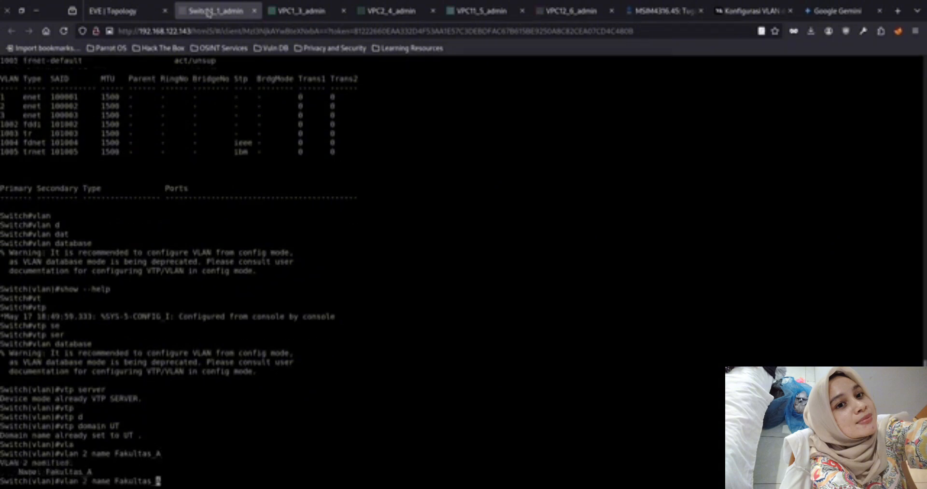
key(Left)
key(Left)
key(Left)
key(Left)
key(Left)
key(Left)
key(Left)
key(Left)
key(Left)
key(Left)
key(Left)
key(Left)
key(Left)
key(Left)
key(Left)
key(BackSpace)
text(3)
key(Right)
key(Right)
key(Right)
key(Right)
key(Right)
key(Right)
key(Right)
key(Right)
key(Right)
key(Right)
key(Right)
key(Right)
key(Right)
key(Right)
key(Right)
text(B)
key(Return)
text(exit)
key(Return)
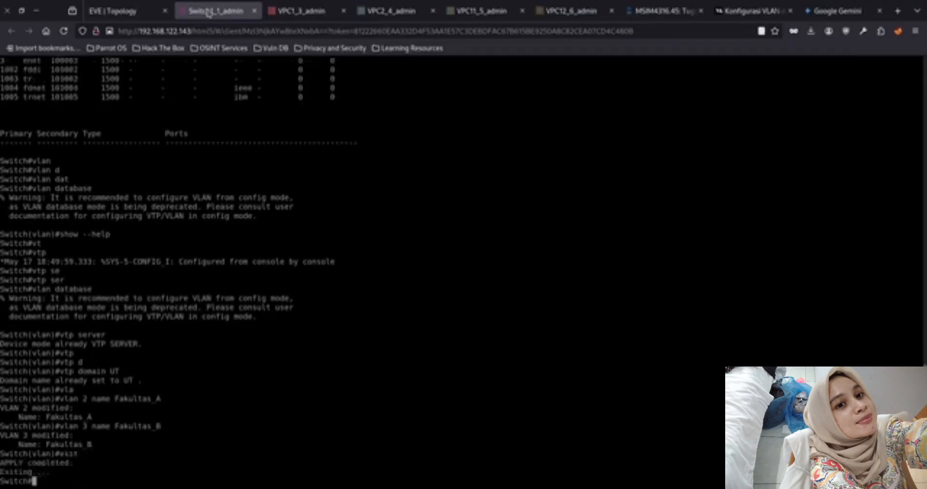
Display the switch's full VLAN table to check the VLAN names
key(Up)
key(Up)
key(Up)
key(ctrl+u)
text(show vlan)
key(Return)
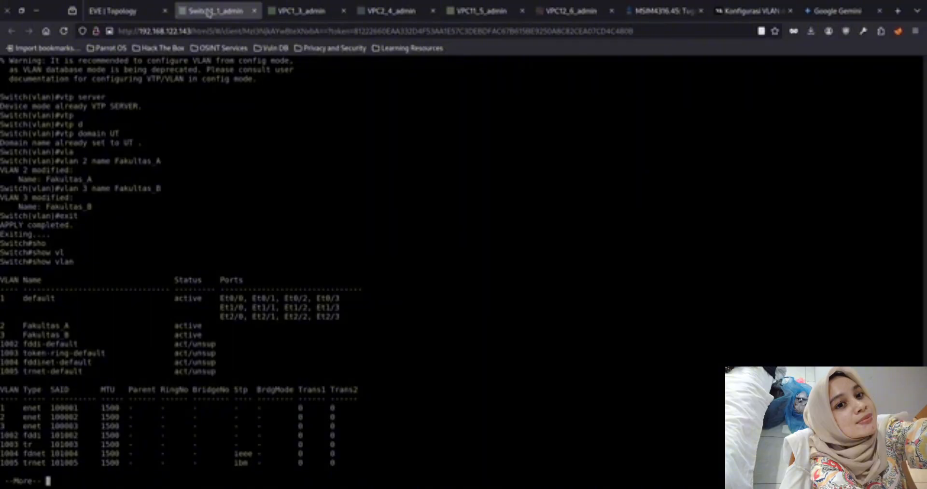
key(space)
Save the switch configuration with write memory
text(wr)
key(Tab)
text(me)
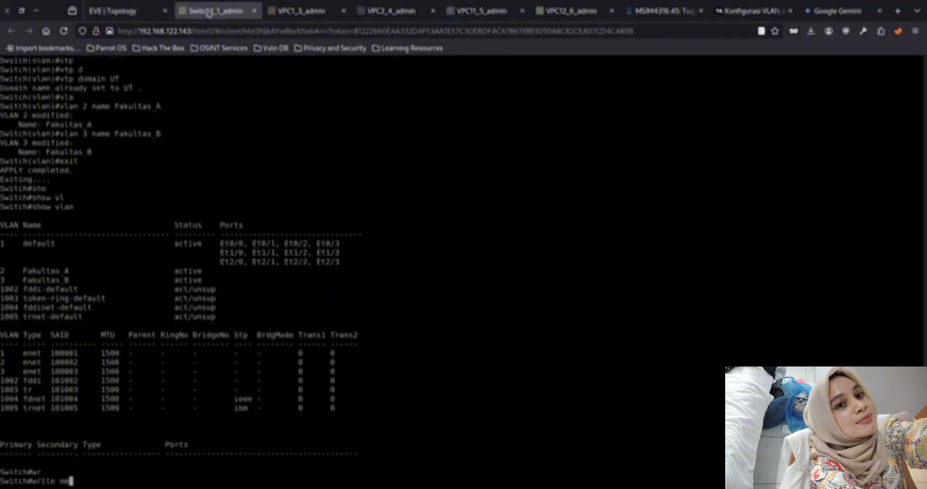
key(Tab)
key(Return)
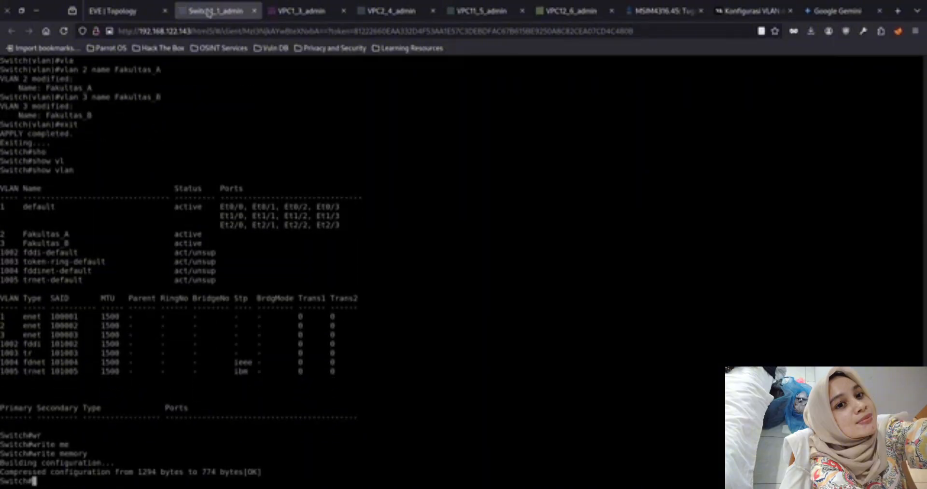
Enter global configuration mode and select the interface range ethernet 1/0-3, ethernet 2/0-3
text(conf)
key(Tab)
text(t)
key(Tab)
key(Return)
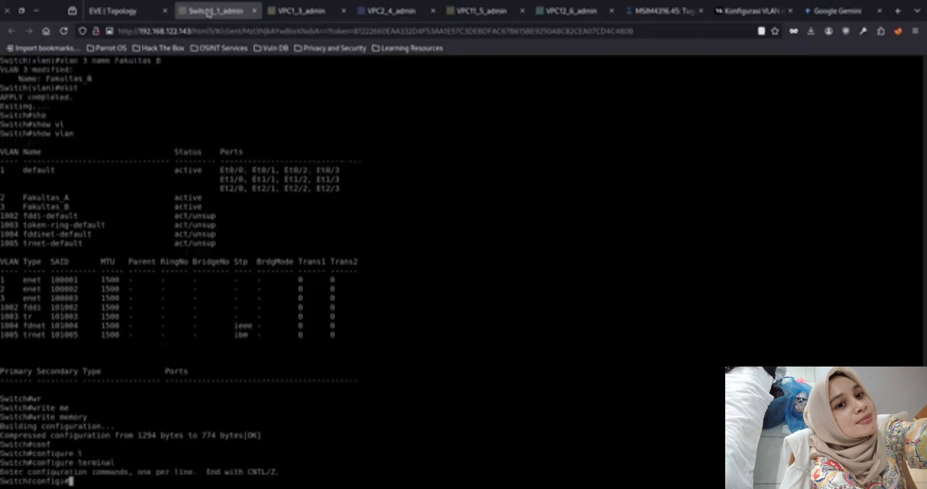
text(int)
key(Tab)
text(r)
key(Tab)
text(e)
key(Tab)
text(0)
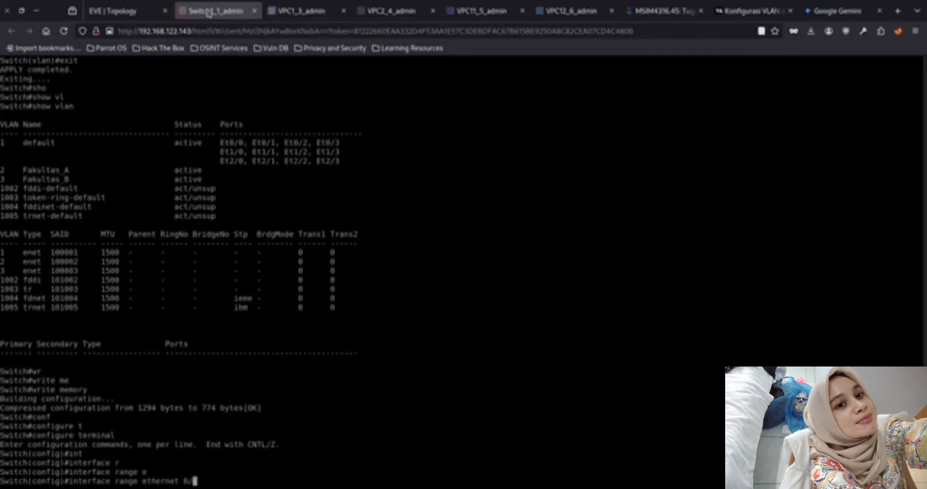
key(BackSpace)
text(1/0-3, e)
key(Tab)
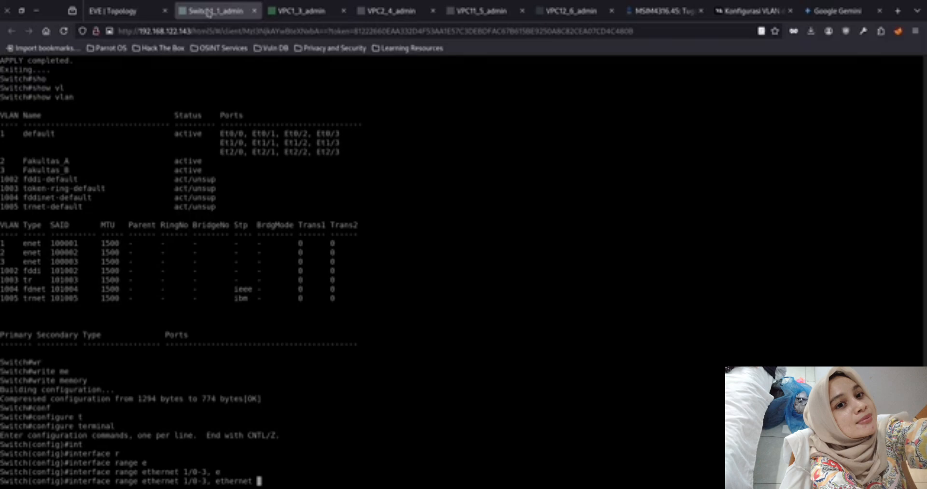
text(2/0-3)
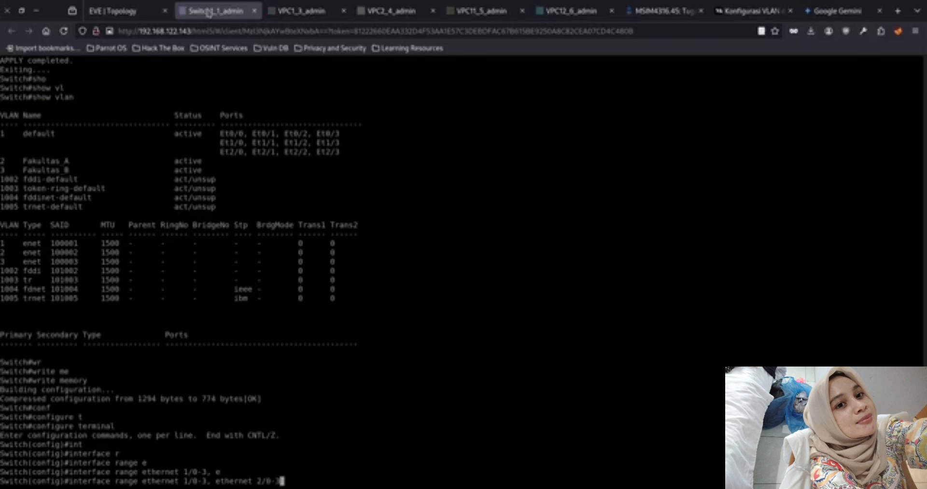
key(Return)
Set the selected interface range to switchport access mode
text(swi)
key(Tab)
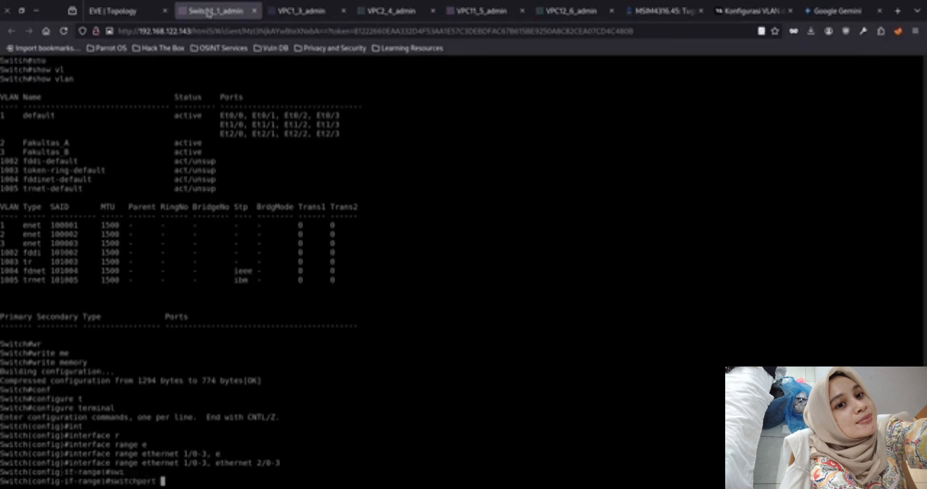
text(mo)
key(Tab)
text(acc)
key(Tab)
key(Return)
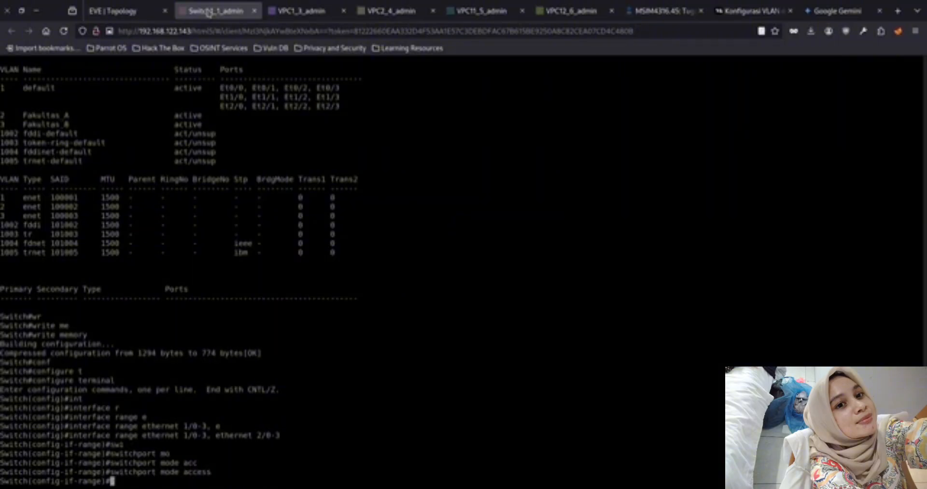
Assign interfaces Ethernet 1/0-3 to access VLAN 2
key(Up)
key(Up)
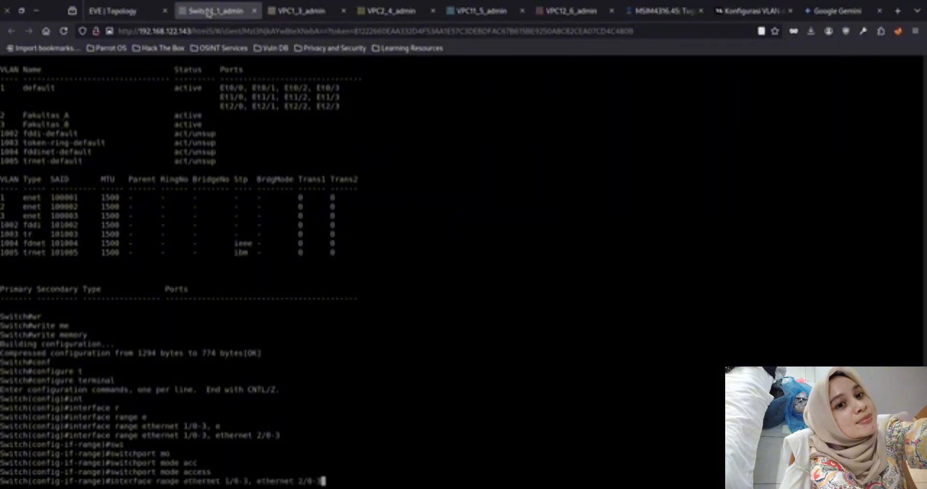
key(BackSpace)
key(BackSpace)
key(BackSpace)
key(BackSpace)
key(BackSpace)
key(BackSpace)
key(BackSpace)
key(BackSpace)
key(BackSpace)
key(BackSpace)
key(BackSpace)
key(BackSpace)
key(BackSpace)
key(BackSpace)
key(BackSpace)
key(BackSpace)
key(Return)
text(swi)
key(Tab)
key(Tab)
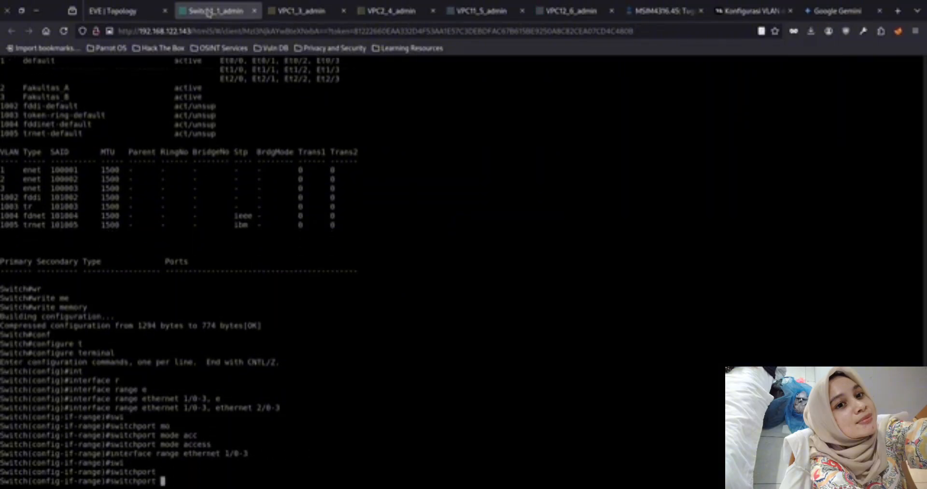
text(acc)
key(Tab)
text(vl)
key(Tab)
text(2)
key(Return)
Assign interfaces Ethernet 2/0-3 to access VLAN 3 and exit configuration mode
key(Up)
key(Up)
key(Up)
key(Up)
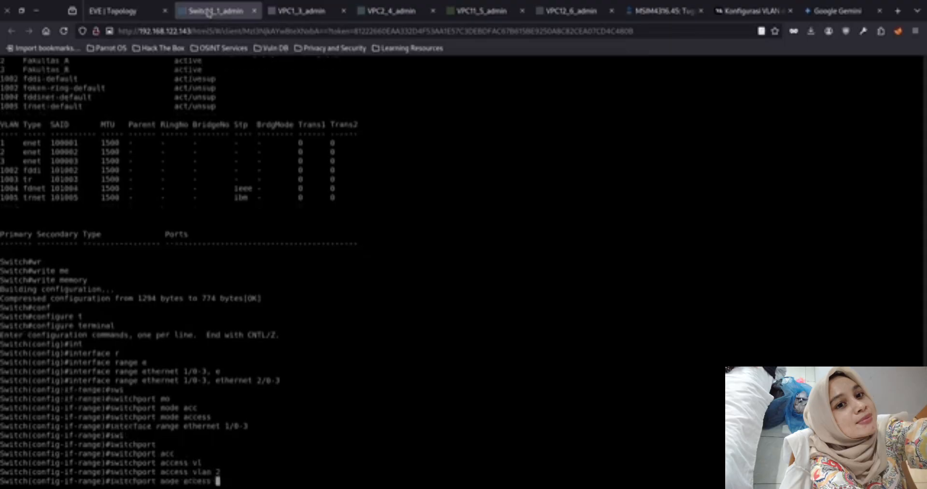
key(Left)
key(Left)
key(Left)
key(Left)
key(Left)
key(Left)
key(Left)
key(Left)
key(Left)
key(Left)
key(Left)
key(Left)
key(Left)
key(Left)
key(BackSpace)
key(BackSpace)
key(BackSpace)
key(BackSpace)
key(BackSpace)
key(BackSpace)
key(BackSpace)
key(BackSpace)
key(BackSpace)
key(BackSpace)
key(BackSpace)
key(BackSpace)
key(BackSpace)
key(BackSpace)
key(BackSpace)
key(BackSpace)
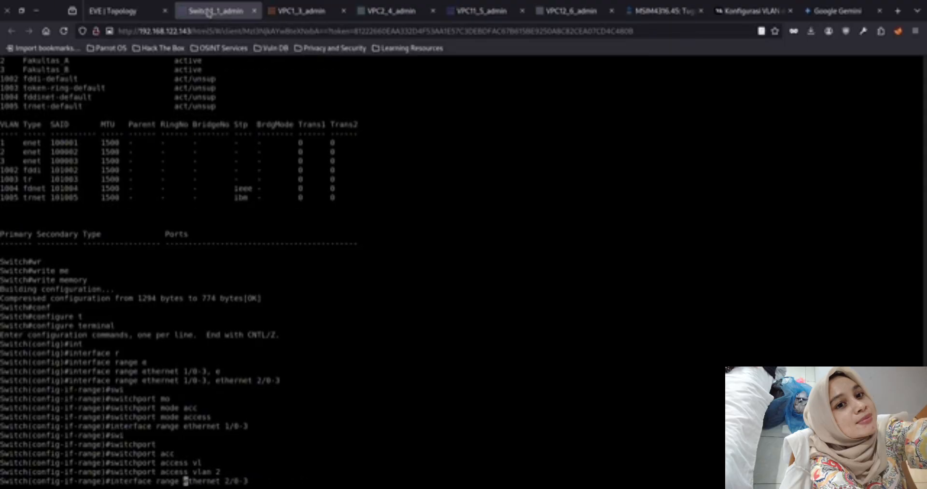
key(Return)
key(Up)
key(Up)
key(Up)
key(Down)
key(BackSpace)
text(3)
key(Return)
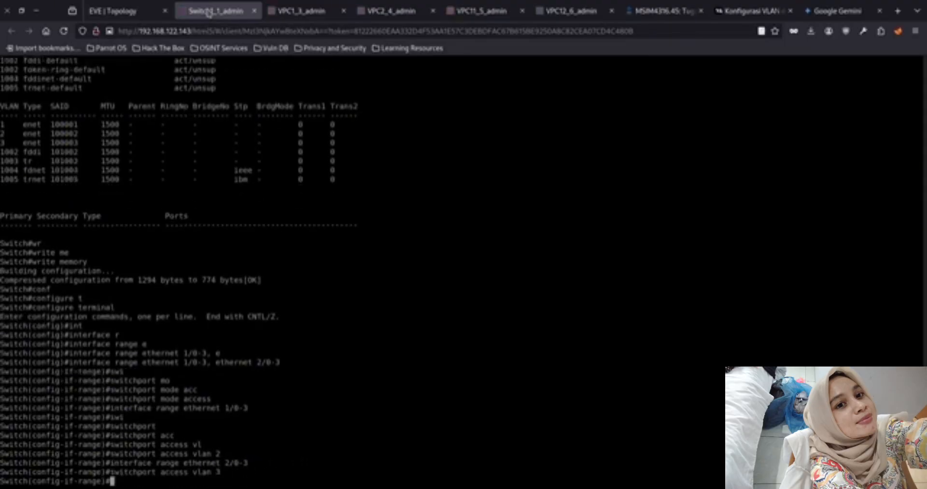
text(exit)
key(Return)
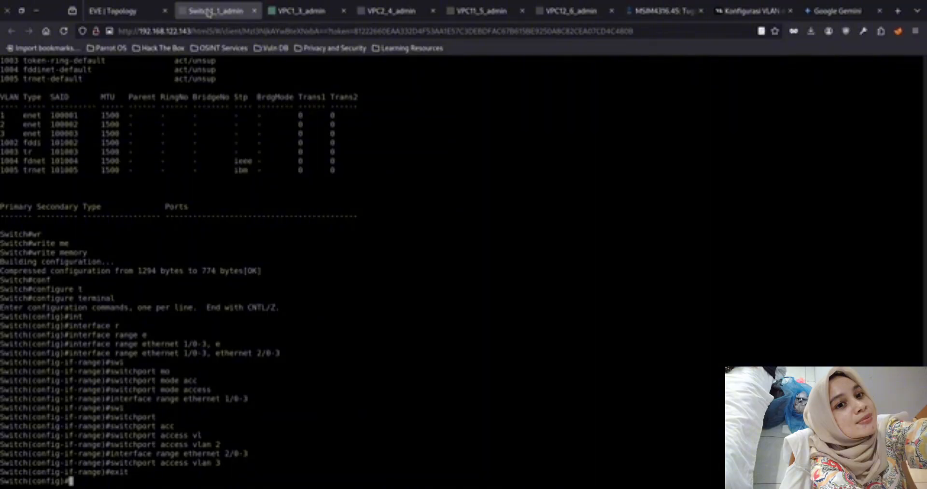
text(exit)
key(Return)
Display the full VLAN table again to check the port assignments
text(show vlan)
key(Return)
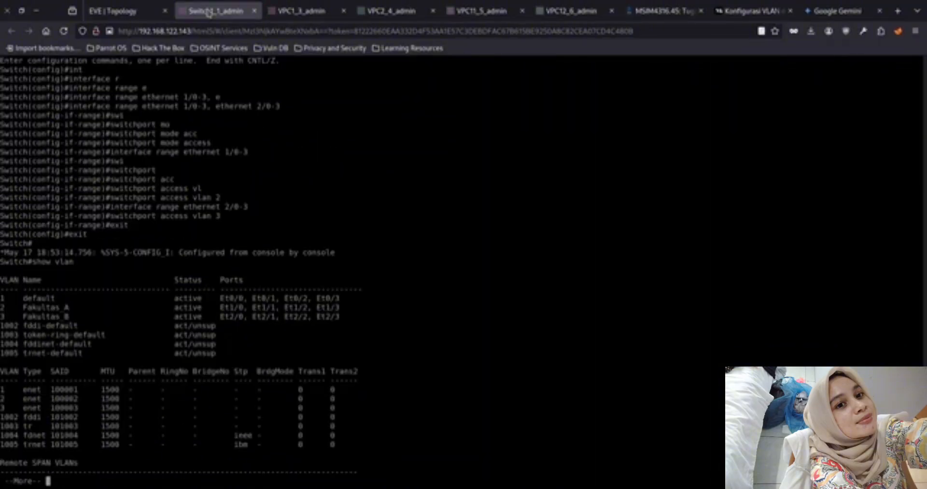
key(space)
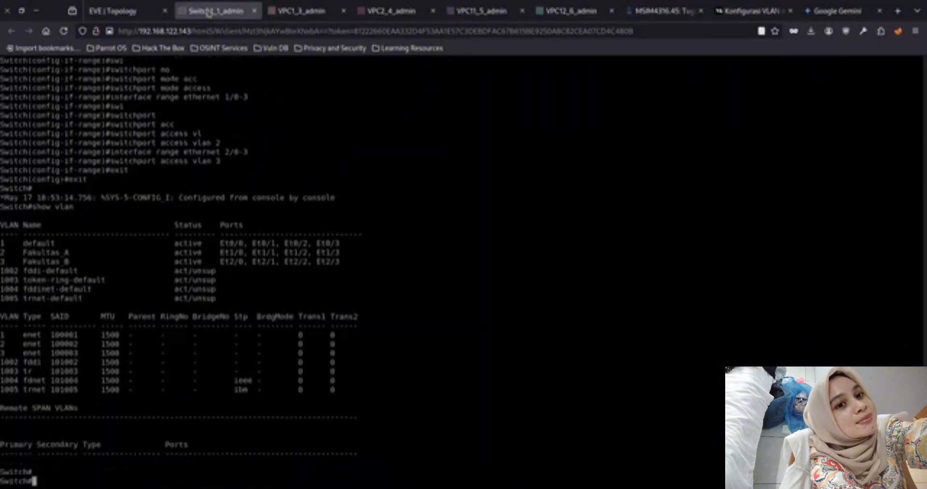
Save the VLAN port assignments to the switch's memory with write memory
text(wr)
key(Tab)
text(mem)
key(Tab)
key(Return)
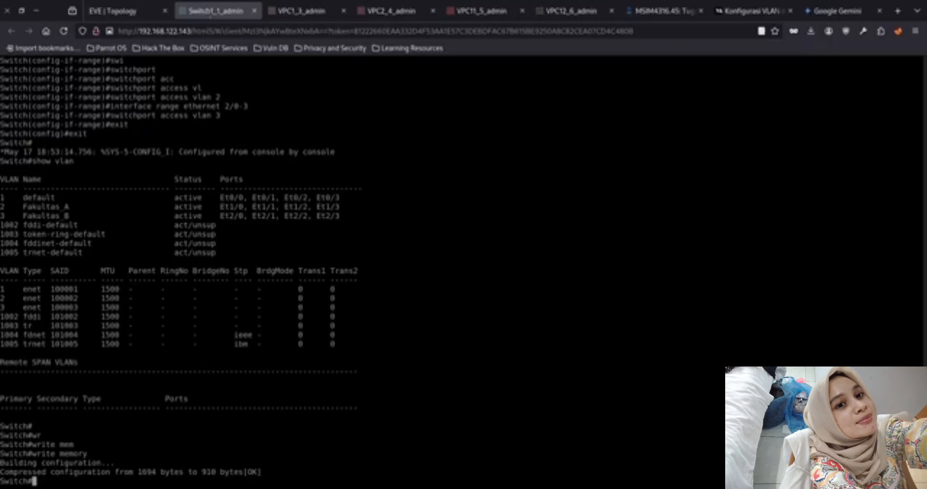
Return to VPC1's console and ping 192.168.1.2 to test connectivity within the same VLAN
click(296, 17)
key(Up)
key(Up)
key(Up)
key(Return)
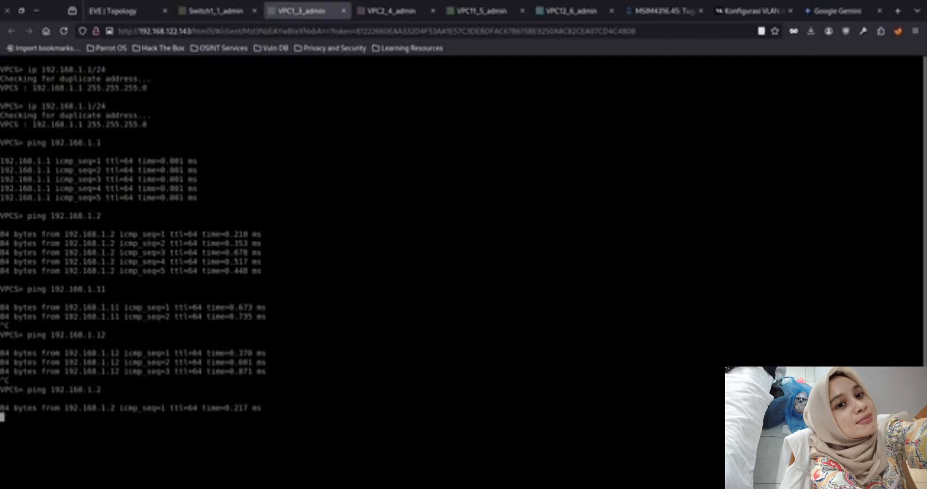
Ping 192.168.1.12 and 192.168.1.11 from VPC1 to test connectivity across the VLANs
key(Up)
key(BackSpace)
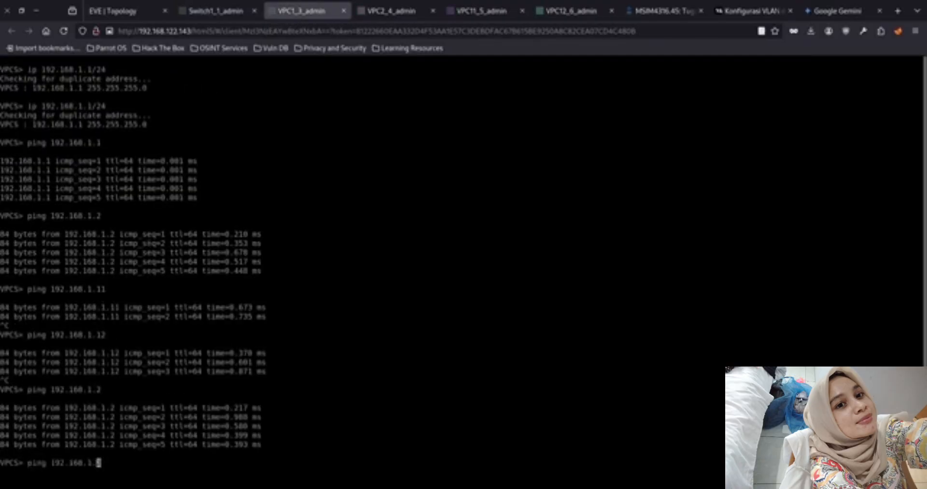
text(12)
key(Return)
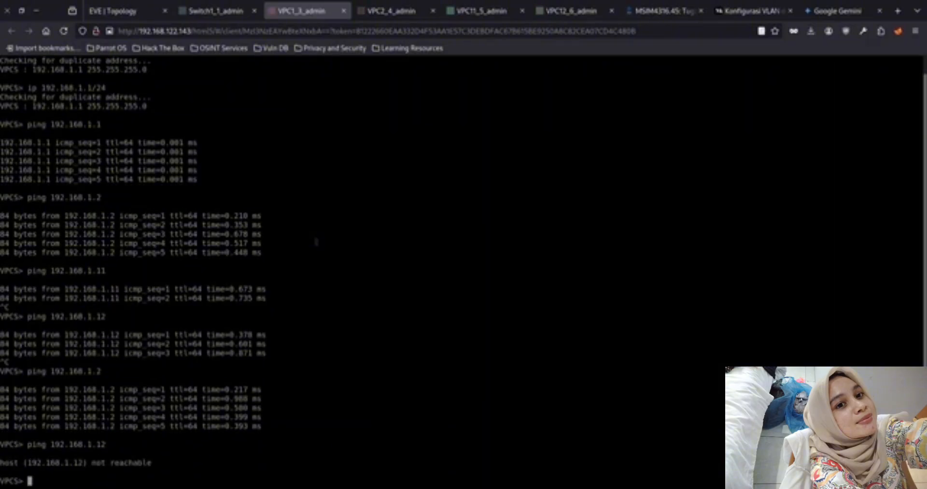
key(Up)
key(BackSpace)
text(192.168.1.11)
key(Return)
From VPC11's console, ping its own address 192.168.1.11 and 192.168.1.12 to test connectivity within the same VLAN
click(572, 11)
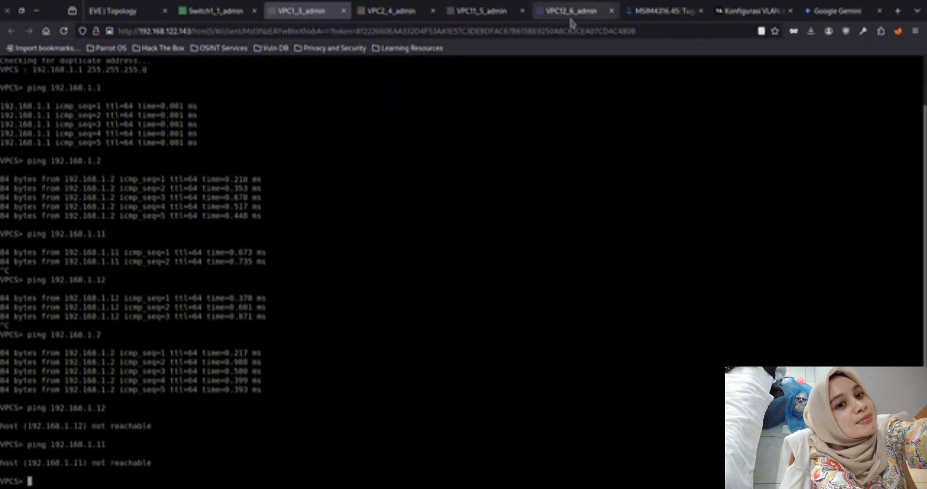
click(478, 11)
key(Up)
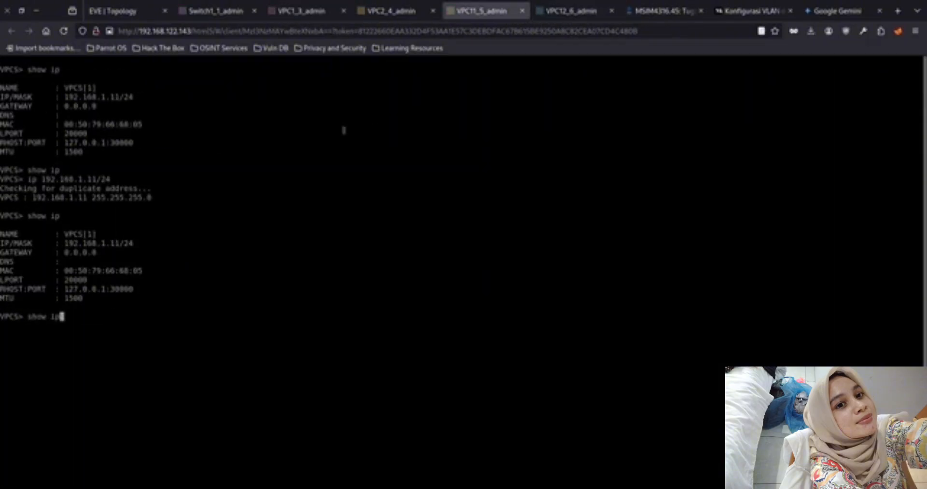
key(Down)
text(ping 192.168.1.11)
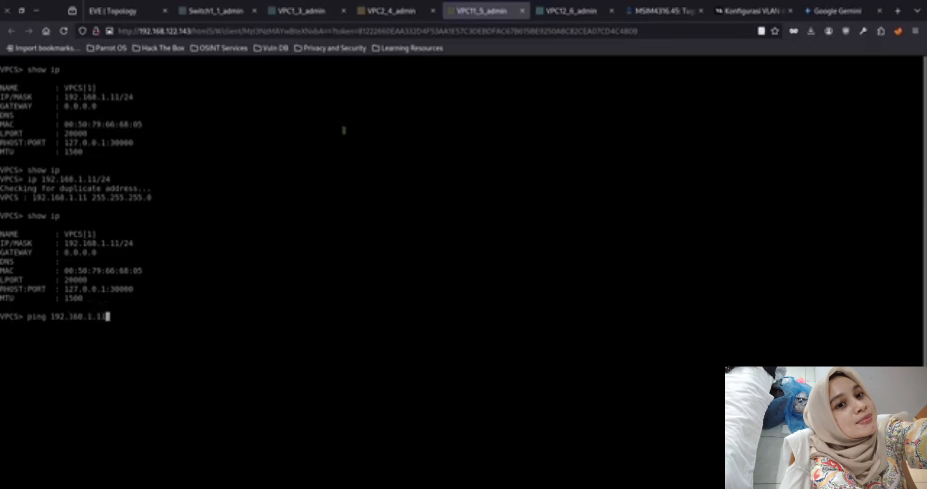
key(Return)
key(Up)
key(Return)
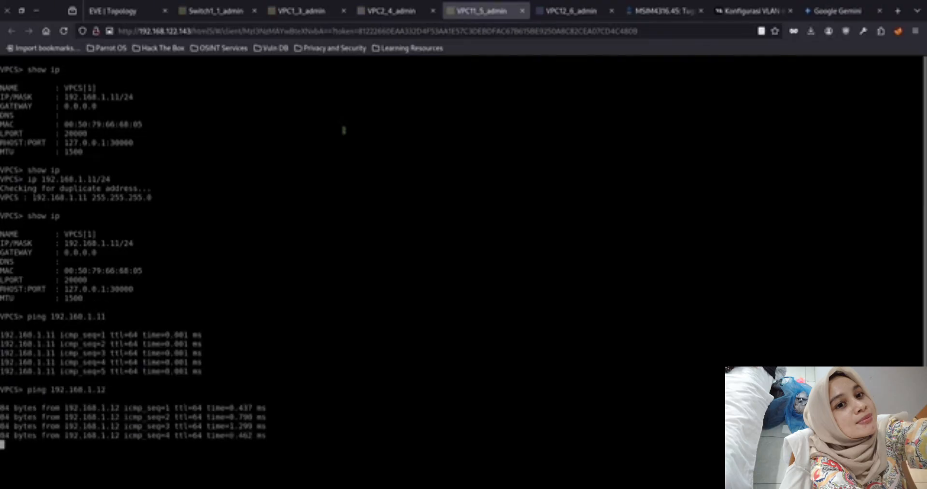
Ping 192.168.1.2 and 192.168.1.1 from VPC11 to test connectivity to the other VLAN
key(Up)
key(BackSpace)
key(BackSpace)
text(2)
key(Return)
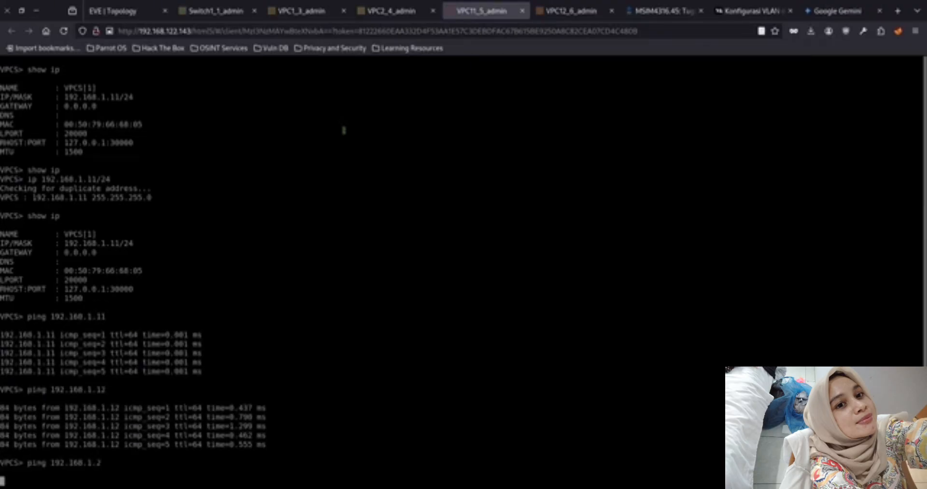
key(Up)
key(BackSpace)
text(192.168.1.1)
key(Return)
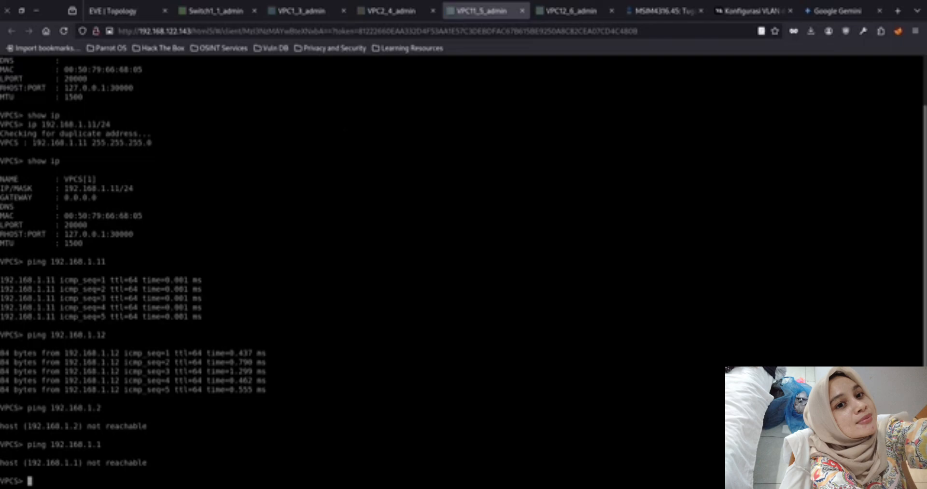
Return to Switch1's console and display the VLAN table to review the port assignments
click(216, 10)
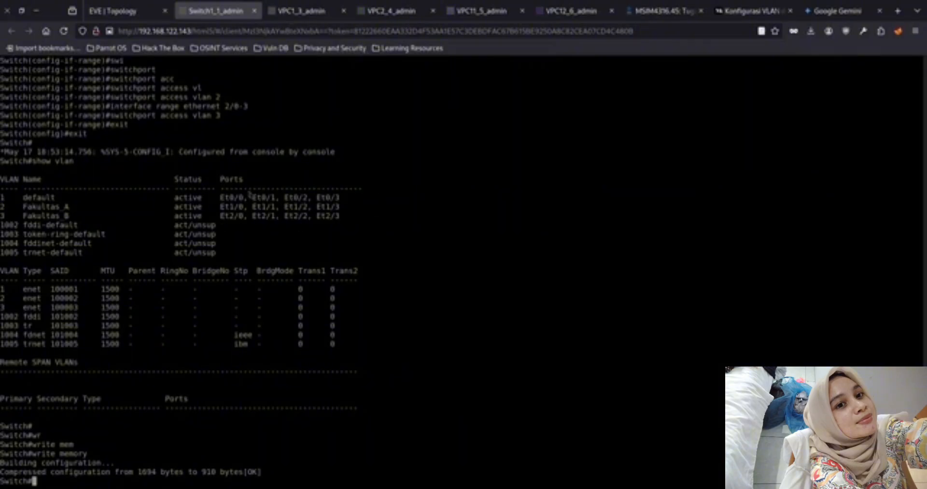
text(show vlan)
key(Return)
key(Return)
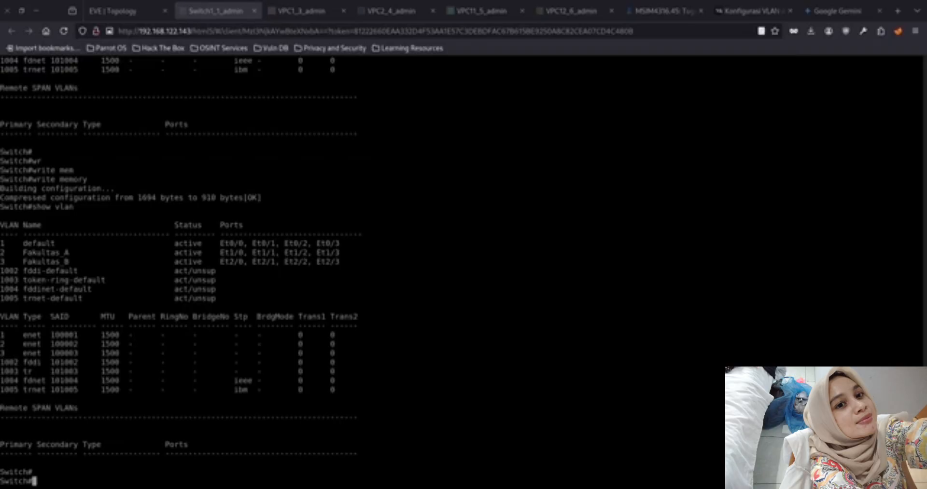
From VPC12's console, ping 192.168.1.1 and 192.168.1.2 to test connectivity to the other VLAN
click(571, 11)
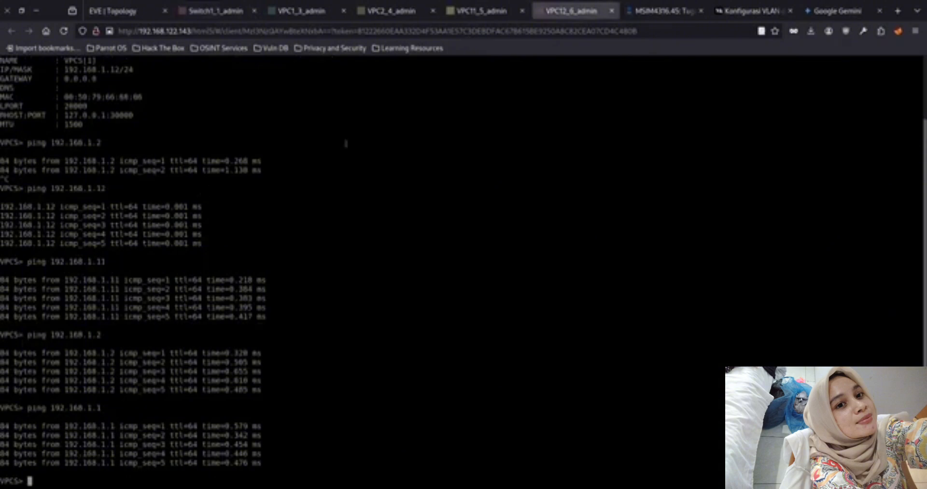
key(Up)
key(Return)
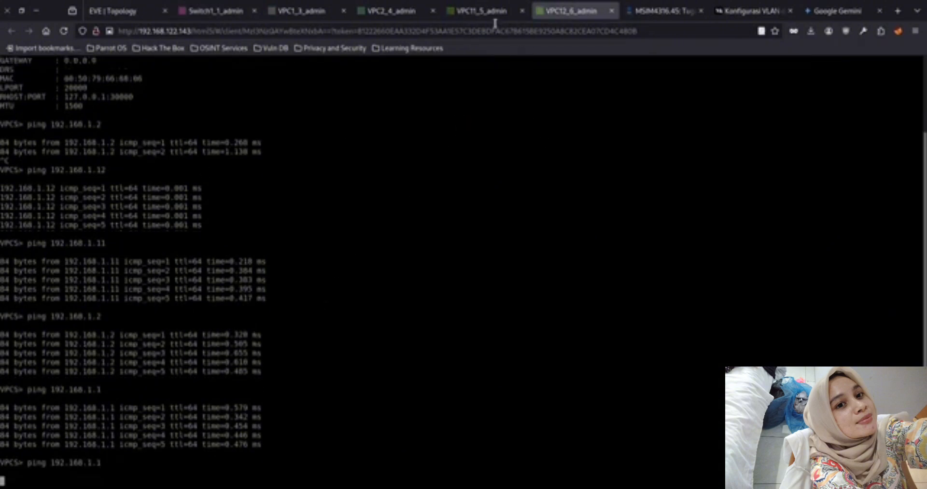
key(Up)
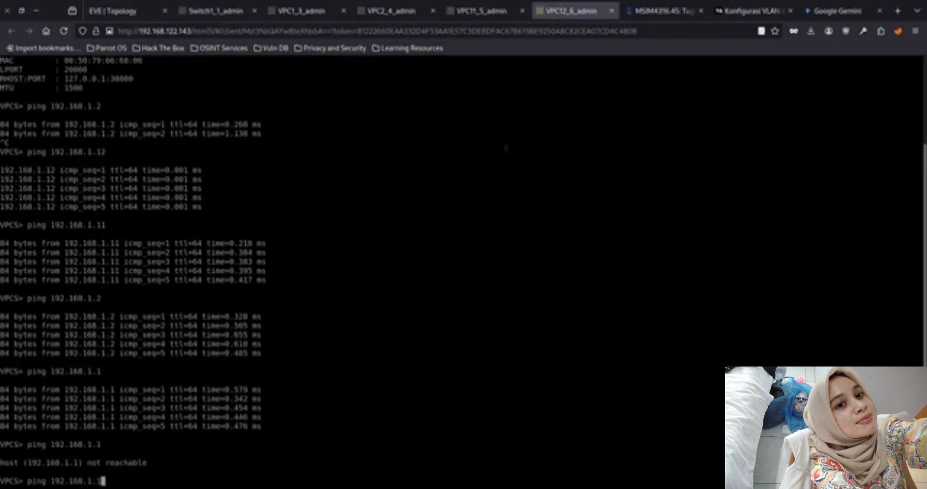
key(BackSpace)
text(2)
key(Return)
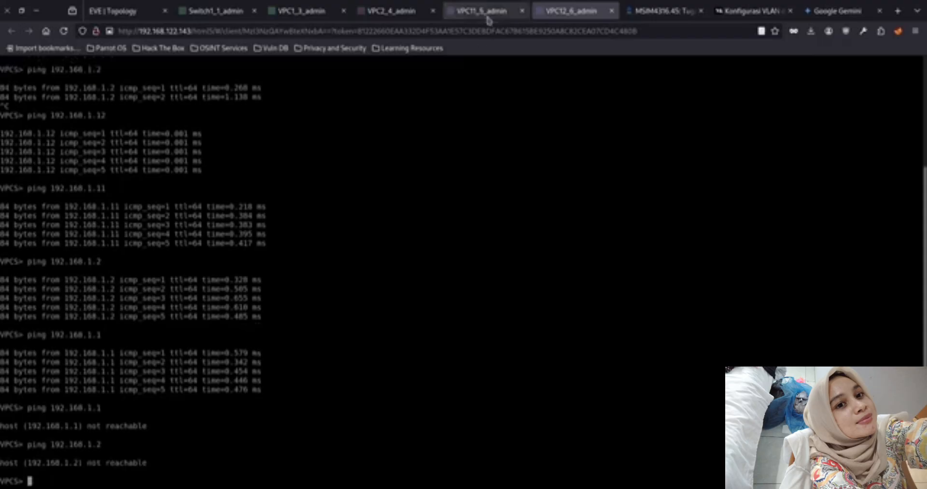
Go back to VPC1's console and ping 192.168.1.2, stopping it early, and its own address 192.168.1.1
click(481, 11)
click(301, 10)
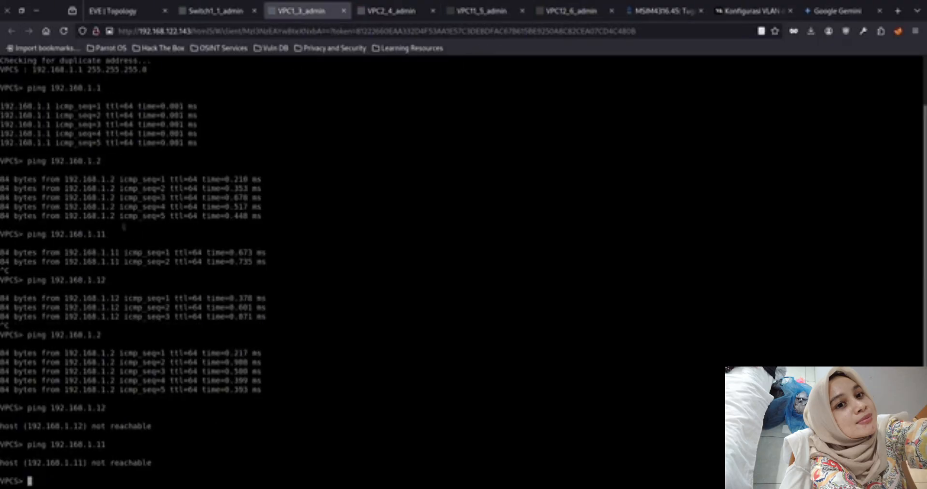
click(215, 11)
click(391, 10)
click(302, 11)
key(Up)
key(Up)
key(Up)
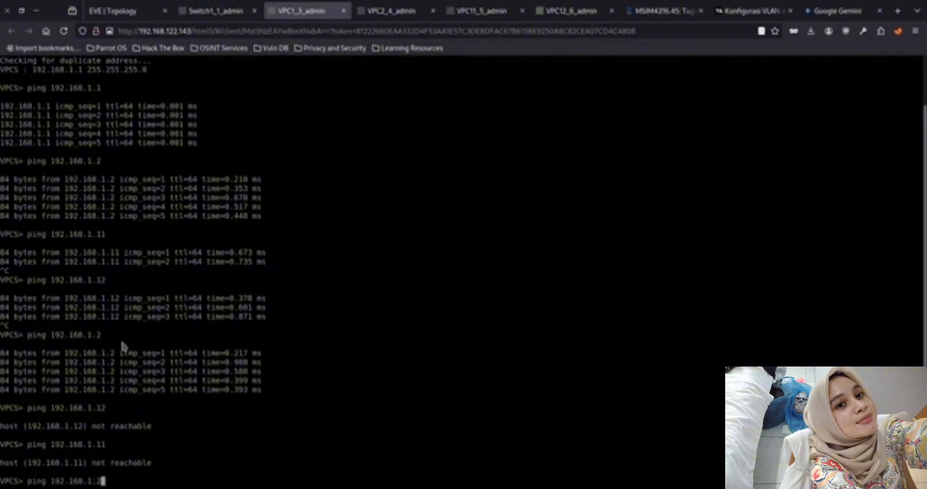
key(Return)
key(ctrl+c)
key(Up)
key(BackSpace)
text(192.168.1.)
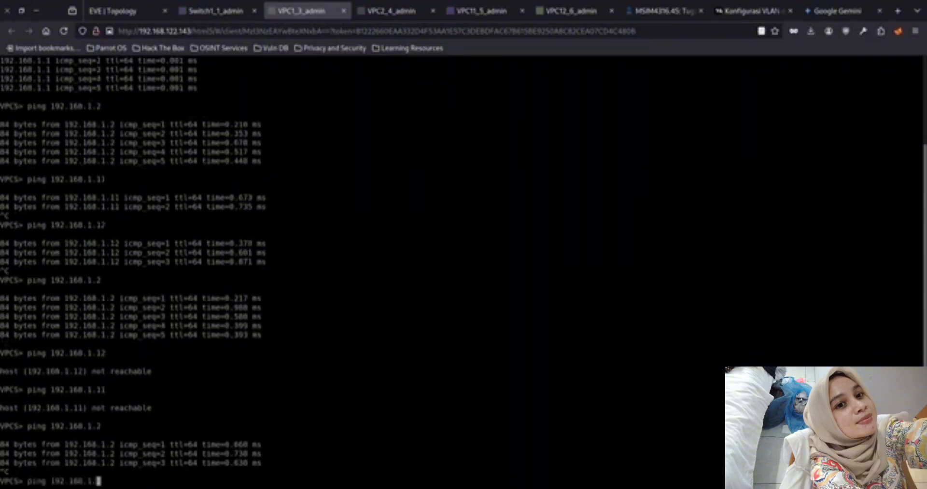
key(Return)
Ping 192.168.1.11 and 192.168.1.12 from VPC1 to retest connectivity across the VLANs
key(Up)
text(1)
key(Return)
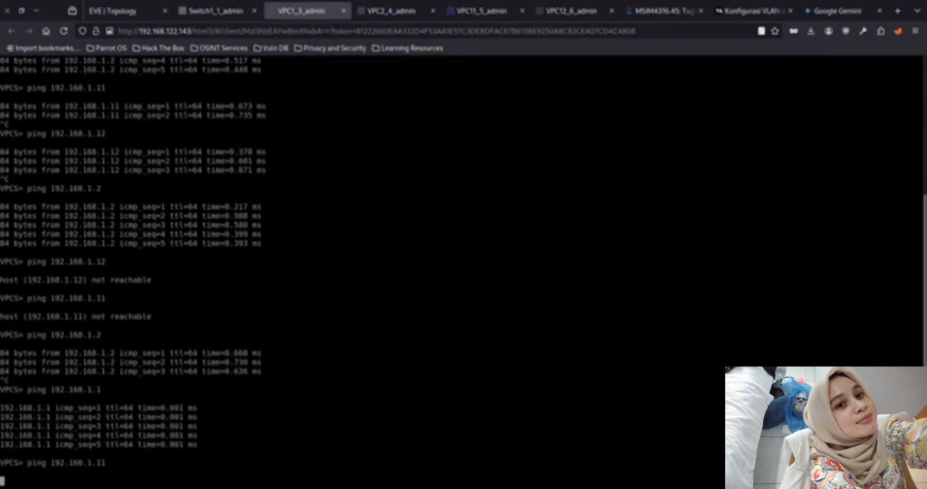
key(Up)
key(BackSpace)
text(2)
key(Return)
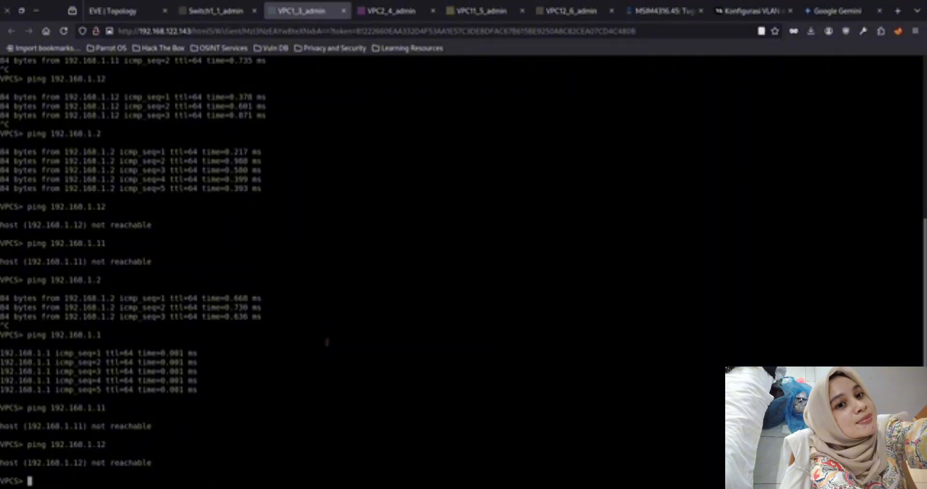
Change VPC1's IP address to 192.168.2.1/24
text(ip 192.168.1.1/24)
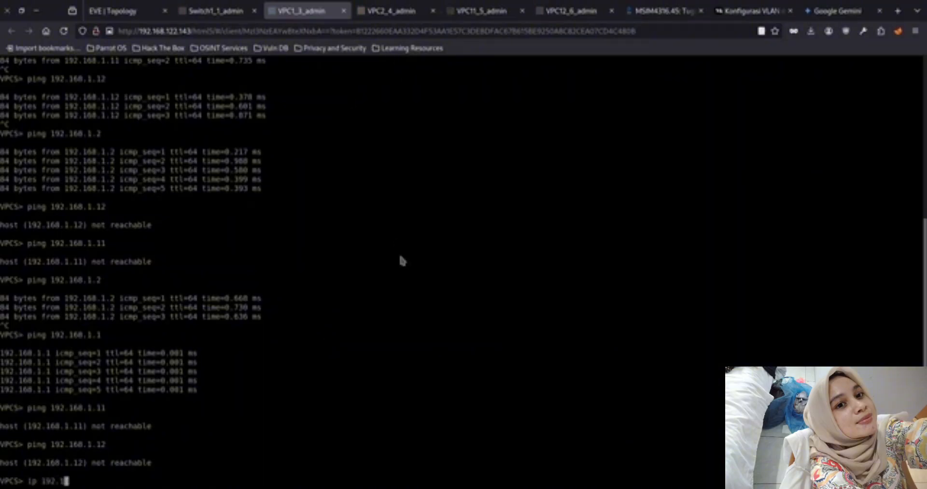
key(Left)
key(Left)
key(Left)
key(Left)
key(Left)
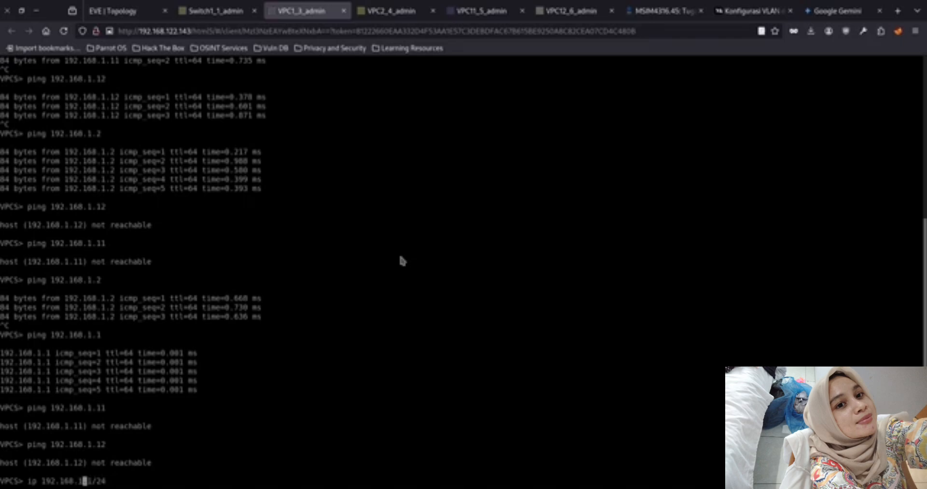
key(BackSpace)
text(2)
key(Return)
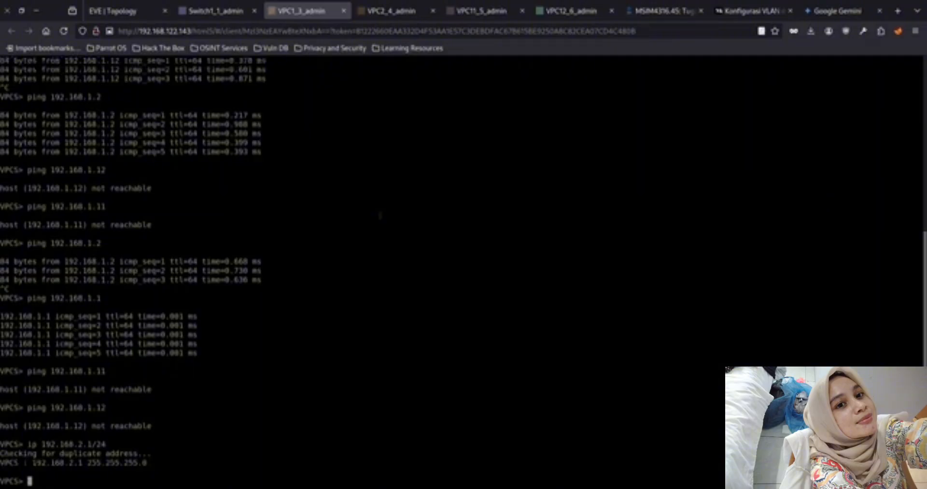
Save VPC1's configuration and display its IP settings with show ip
text(save)
key(Return)
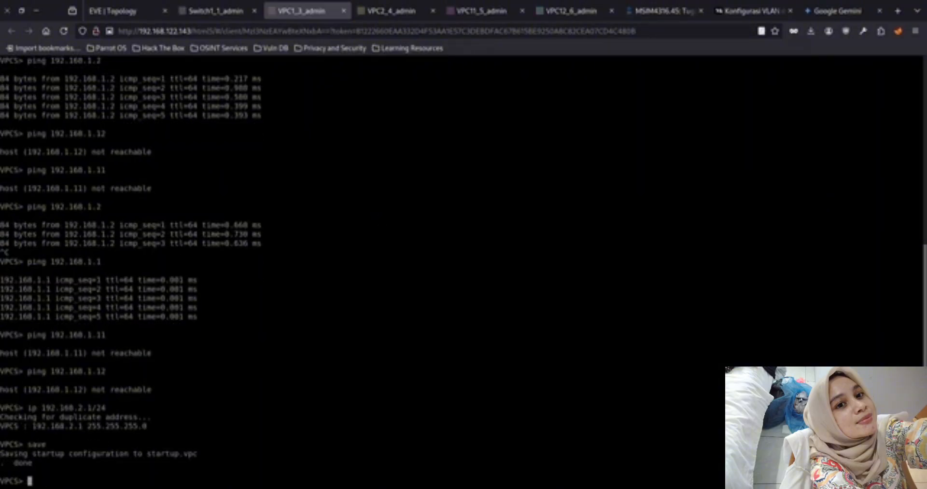
text(show ip)
key(Return)
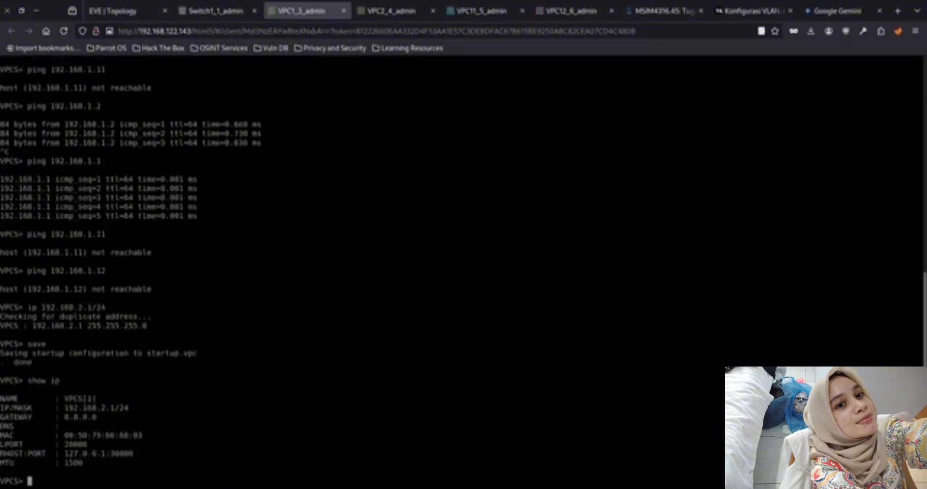
Switch to VPC2's console and change its IP address to 192.168.2.2/24
click(385, 13)
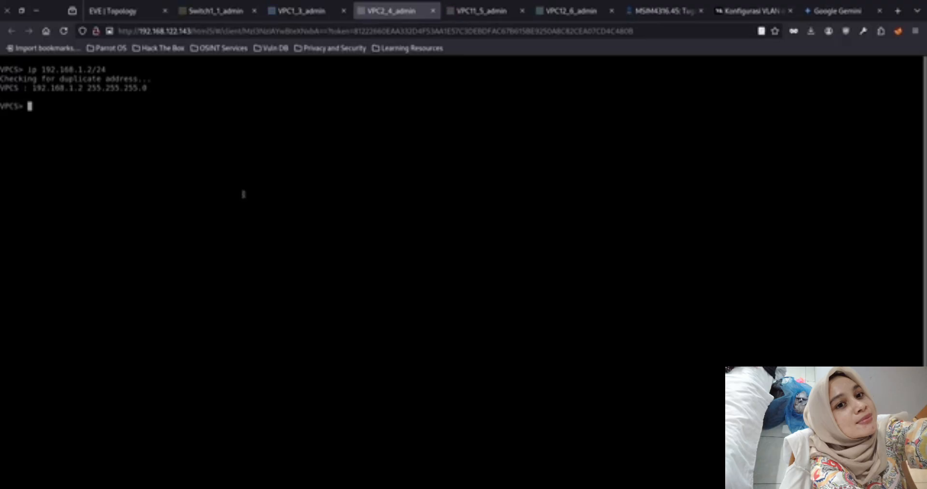
key(Up)
key(Left)
key(Left)
key(Left)
key(Left)
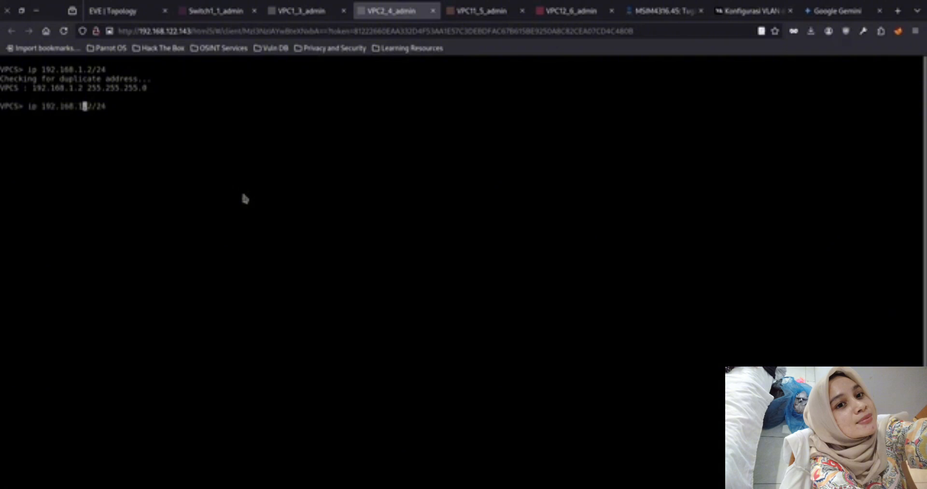
key(Return)
Switch to VPC11's console and change its IP address to 192.168.3.1/24
click(493, 8)
key(Up)
key(Up)
key(Up)
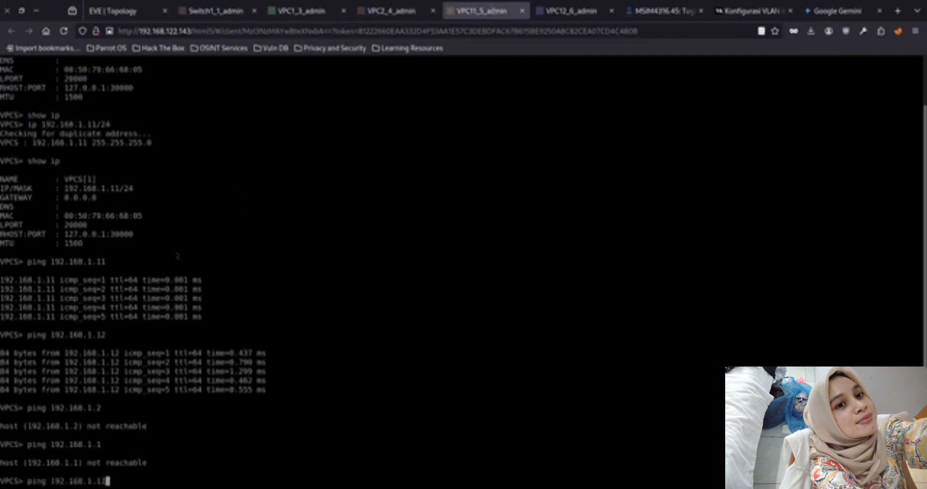
key(Up)
key(Up)
key(Up)
key(Left)
key(Left)
key(Left)
key(Left)
key(Left)
key(Left)
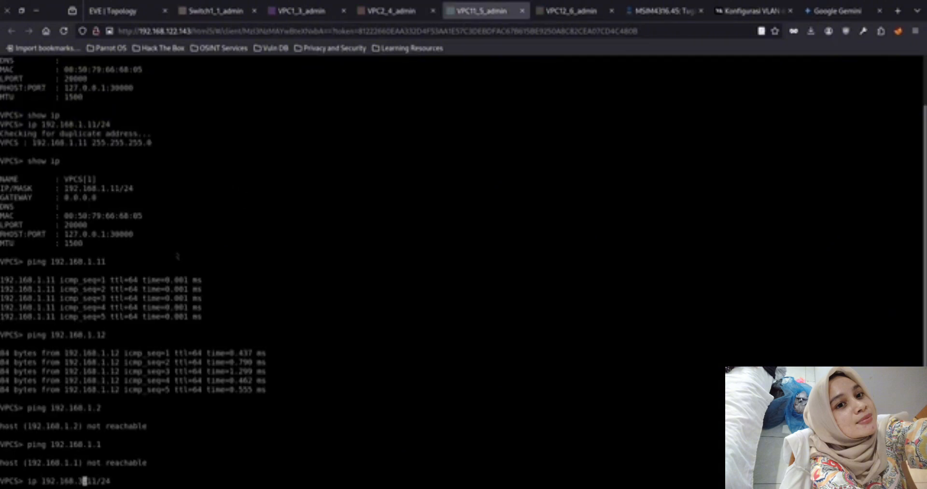
key(Return)
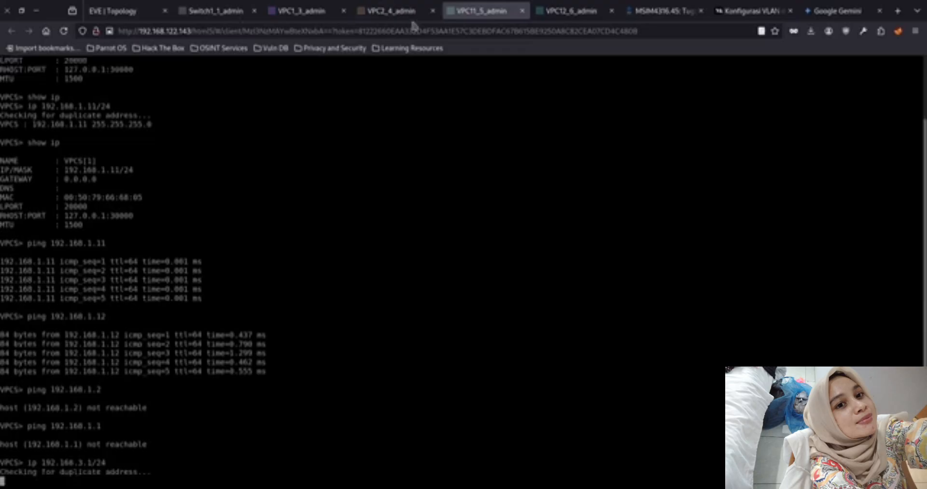
Return to VPC2's console and save its configuration
click(391, 11)
text(save)
key(Return)
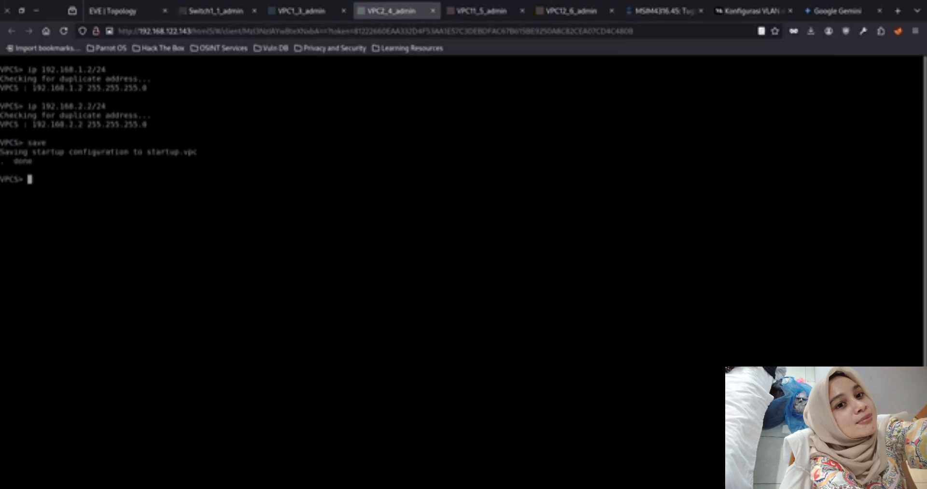
Return to VPC11's console and save its configuration
click(318, 11)
click(481, 10)
text(save)
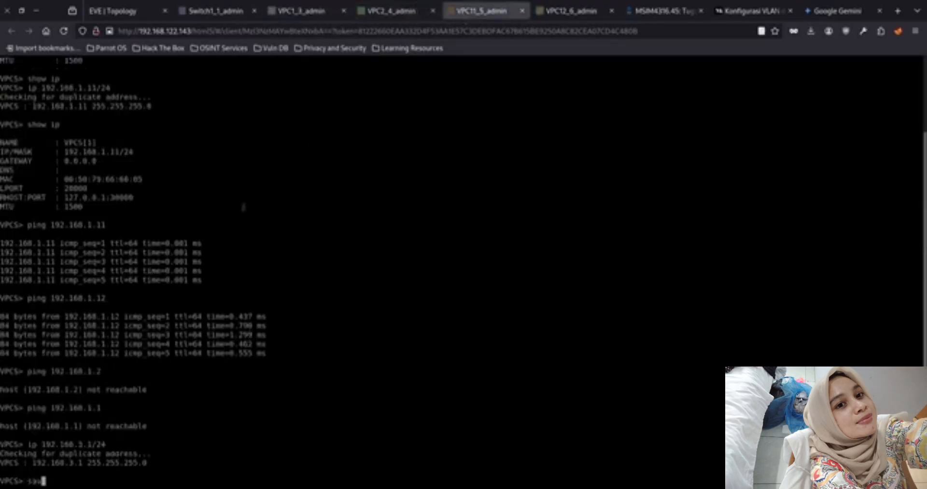
key(Return)
Switch to VPC12's console and assign it the IP address 192.168.3.2 without a prefix length
click(579, 10)
key(Up)
key(Up)
key(Up)
key(Up)
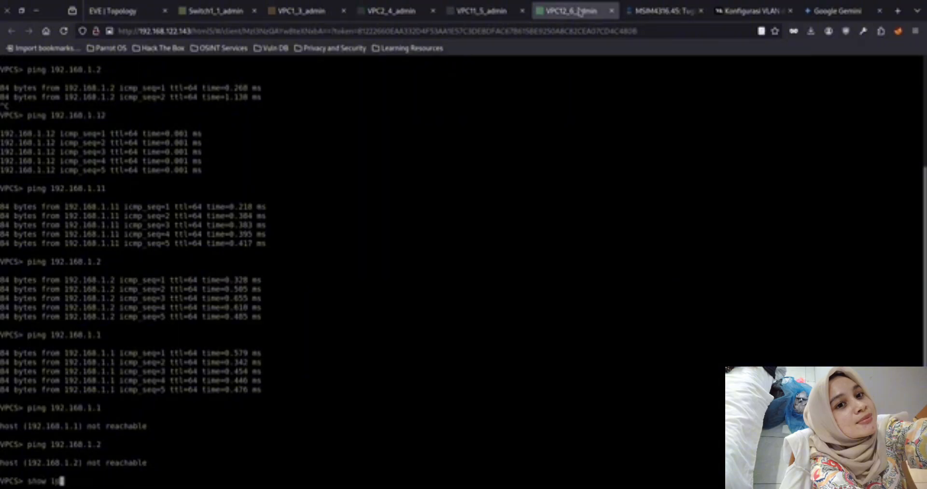
key(BackSpace)
key(BackSpace)
key(BackSpace)
key(BackSpace)
text(3.2)
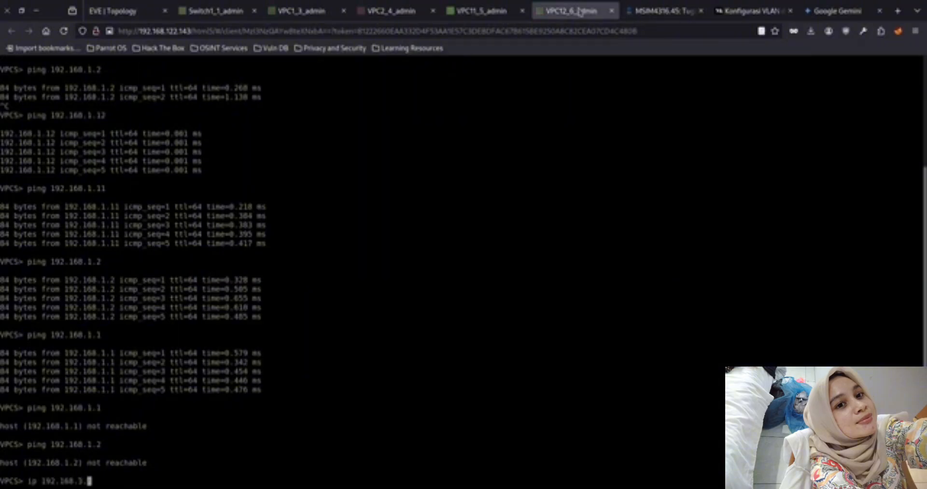
key(Return)
Check VPC11's console, then reassign VPC12's IP address as 192.168.3.2/24 with the explicit prefix
click(464, 12)
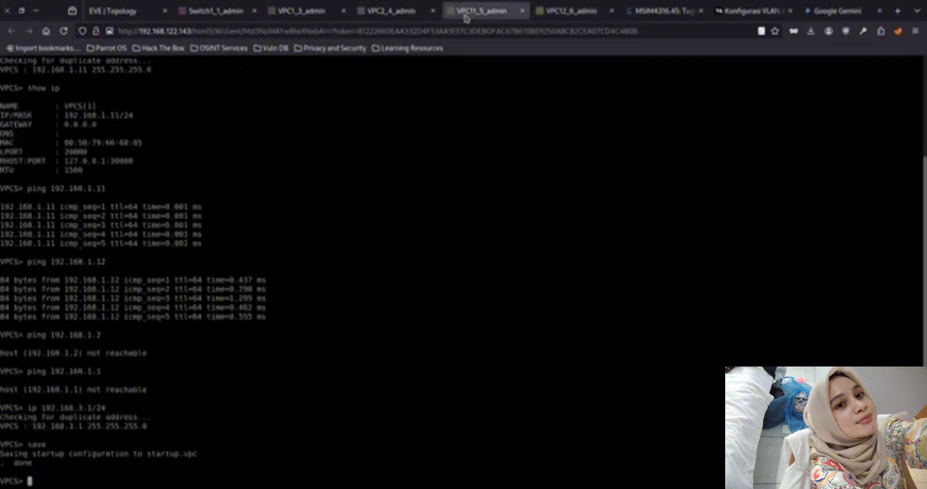
click(575, 11)
key(Up)
text(/24)
key(Return)
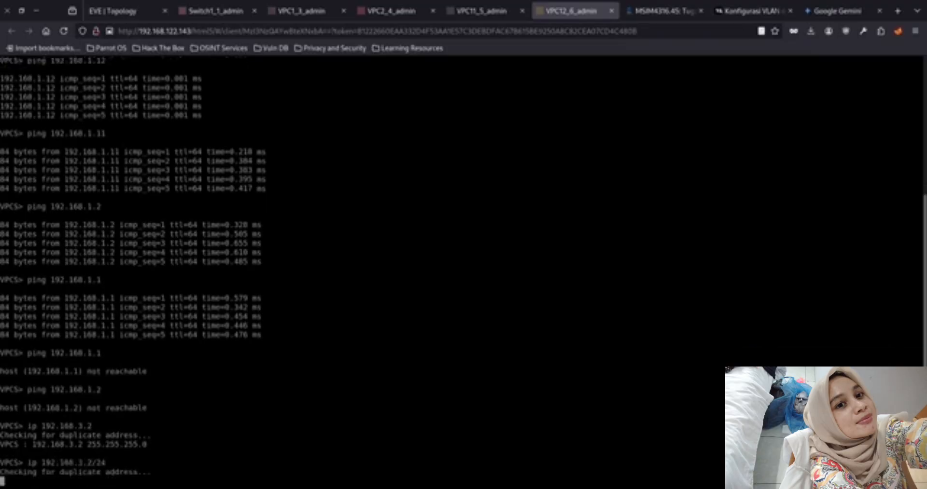
Display VPC12's IP settings with show ip and save its configuration
text(show ip)
key(Return)
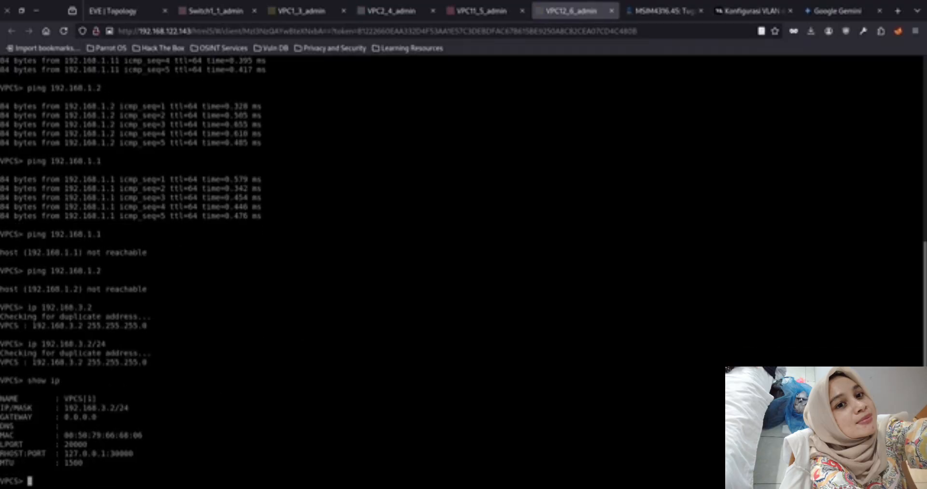
text(save)
key(Return)
Close the open Switch1 and VPC consoles and return to the lab topology
click(478, 10)
click(302, 11)
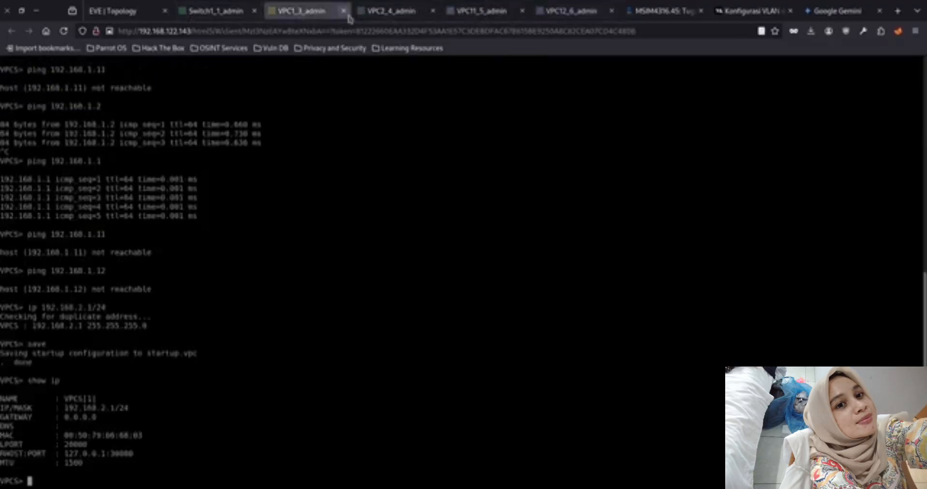
click(344, 11)
click(343, 11)
click(343, 11)
click(344, 12)
click(234, 12)
click(254, 11)
click(133, 13)
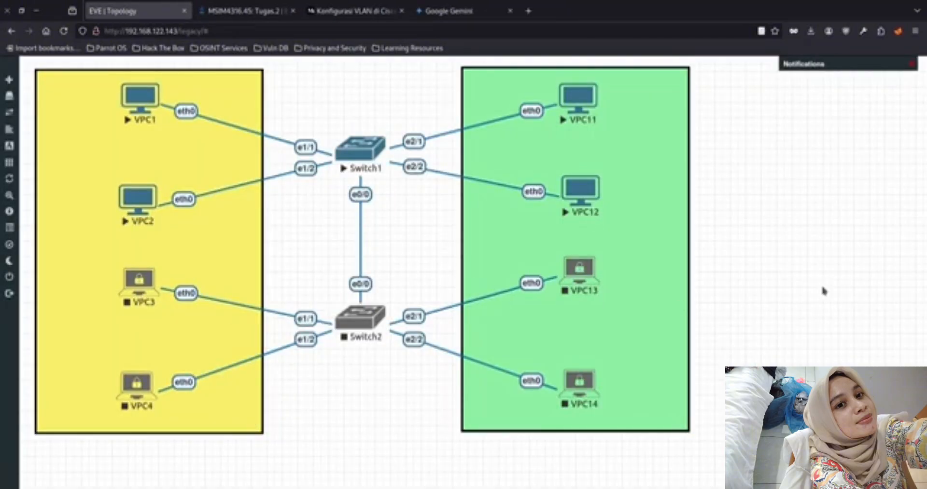
Select Switch2, VPC3, VPC4, VPC13 and VPC14 in the topology and start them together
drag(400, 396, 120, 274)
right_click(574, 268)
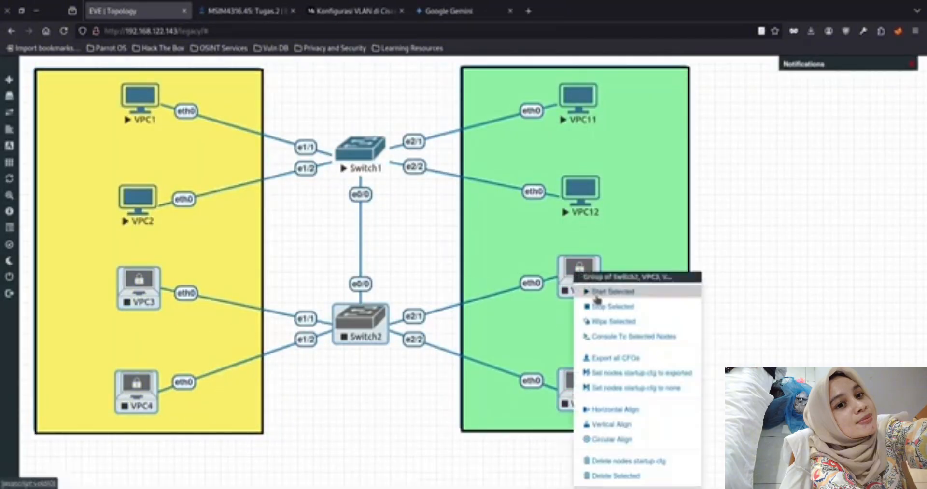
click(595, 295)
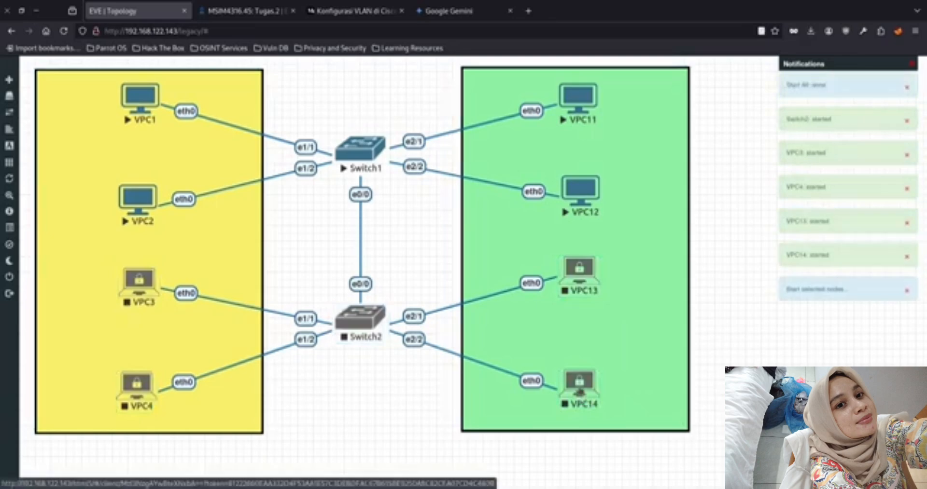
Open the consoles of VPC14, VPC13, VPC4 and VPC3 from the topology
click(579, 383)
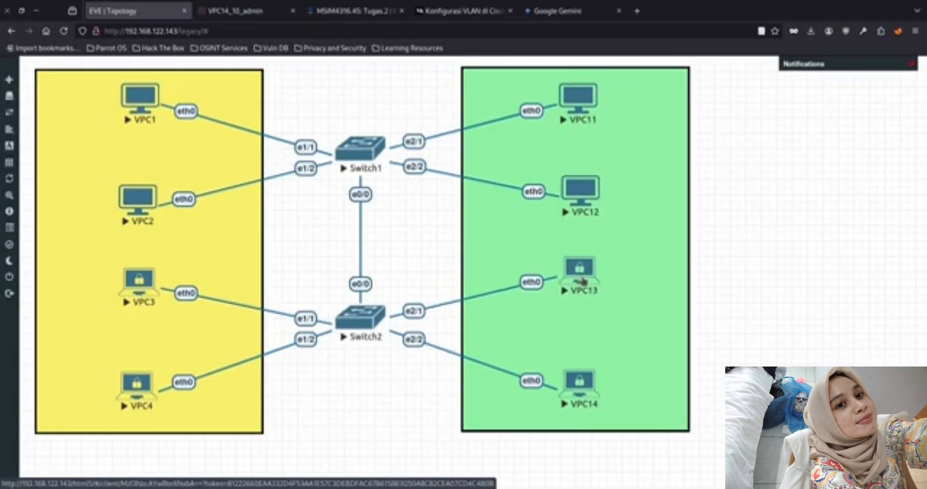
click(582, 281)
click(130, 11)
click(137, 384)
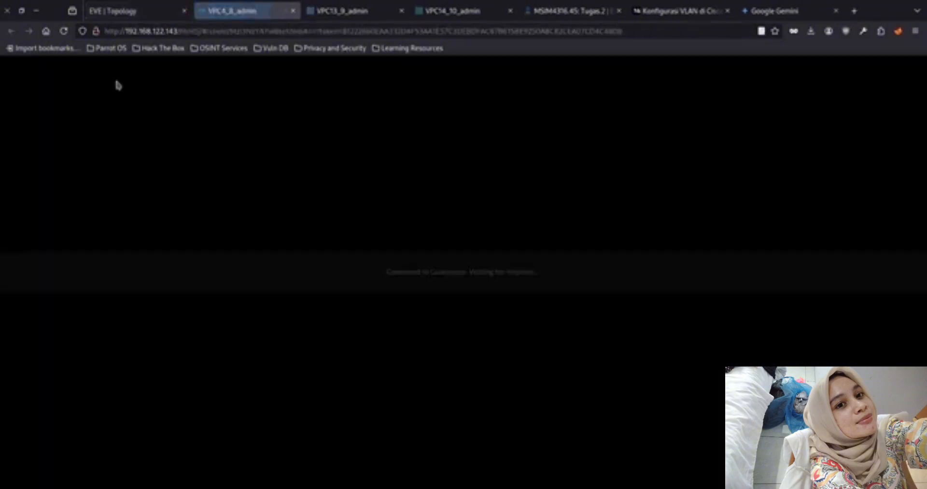
click(121, 11)
click(138, 288)
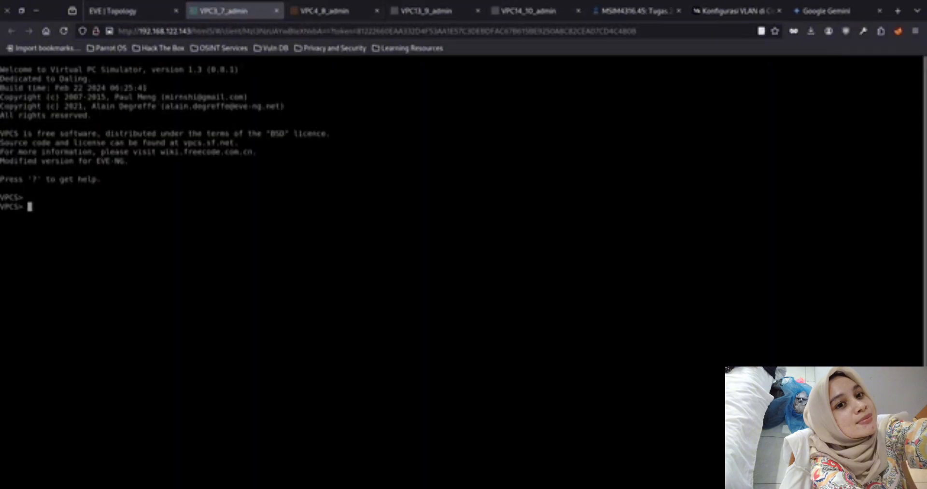
Assign VPC3 the IP address 192.168.2.3/24 and save its configuration
click(148, 12)
click(224, 11)
text(ip 192.168.2.3/24)
key(Return)
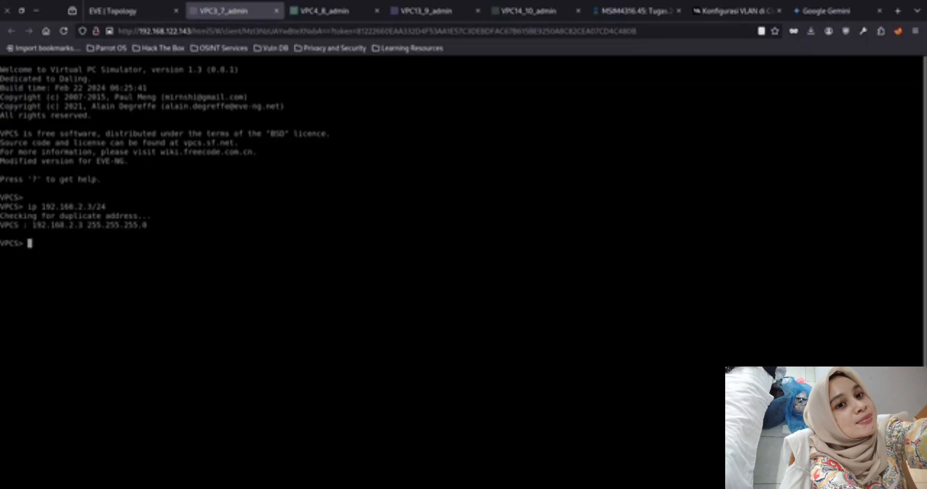
text(save)
key(Return)
Ping 192.168.1.1 and 192.168.2.2 from VPC3 to test connectivity to the Switch1 side
text(ping 192.168.1.1)
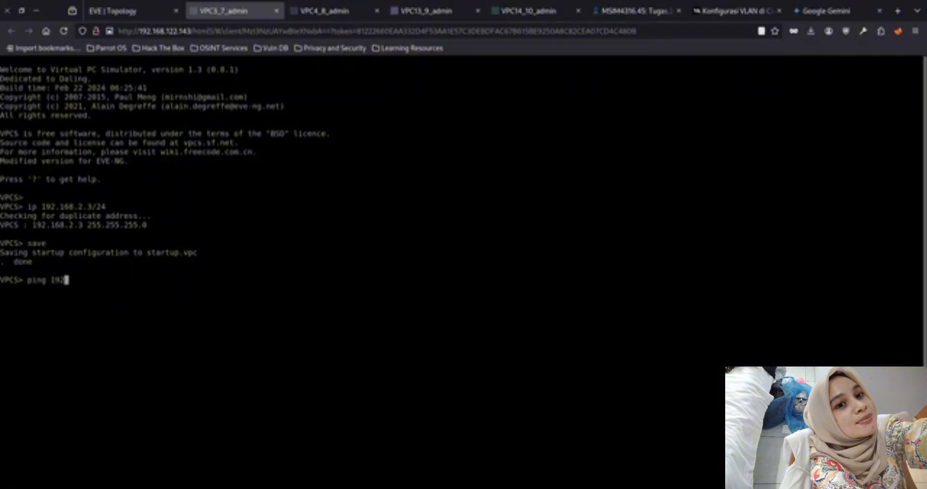
key(Return)
key(Up)
key(BackSpace)
key(BackSpace)
key(BackSpace)
text(2.2)
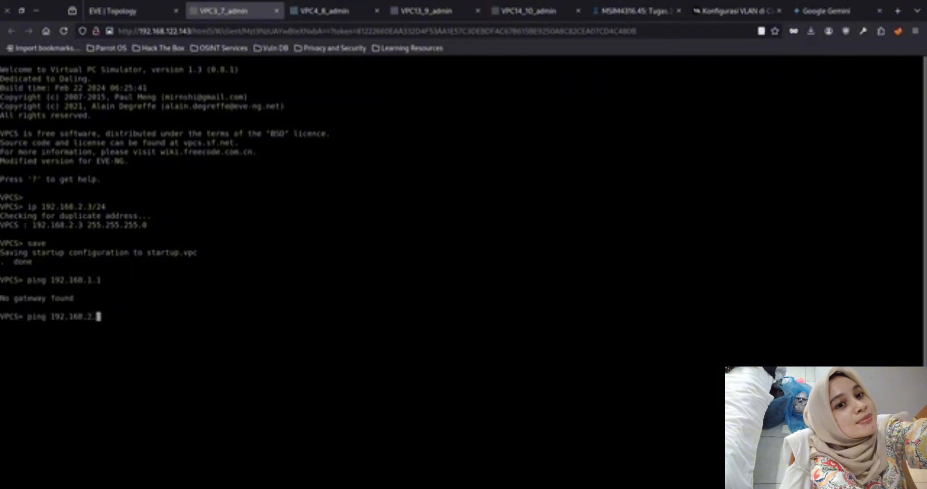
key(Return)
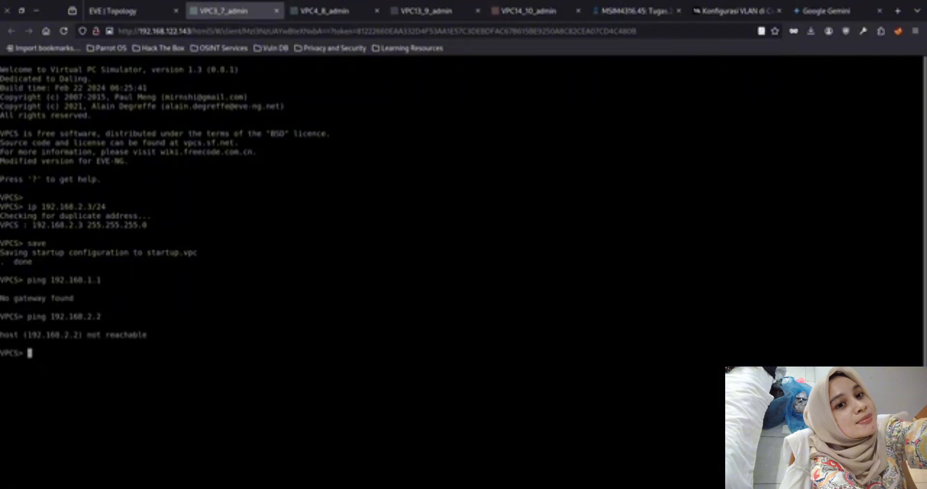
Switch to VPC4's console, assign it the IP address 192.168.2.4/24 and save its configuration
key(ctrl+Tab)
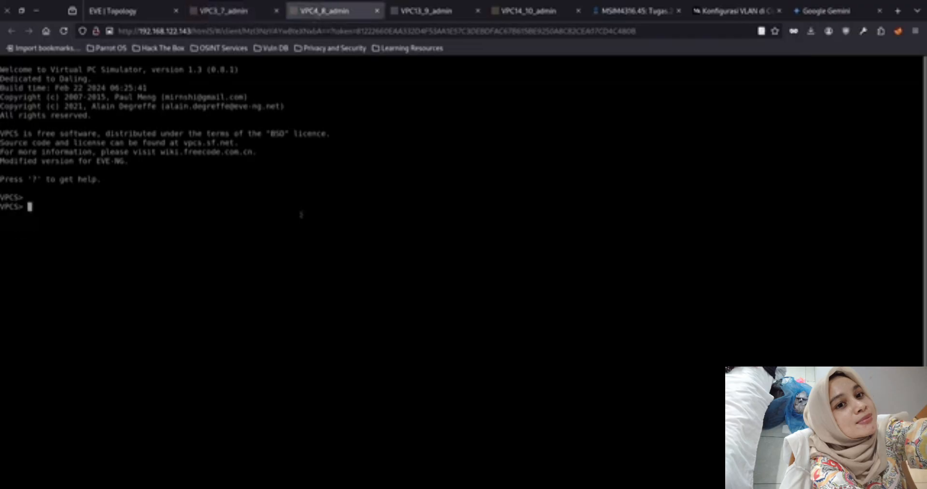
text(ip 192.168.2.4/24)
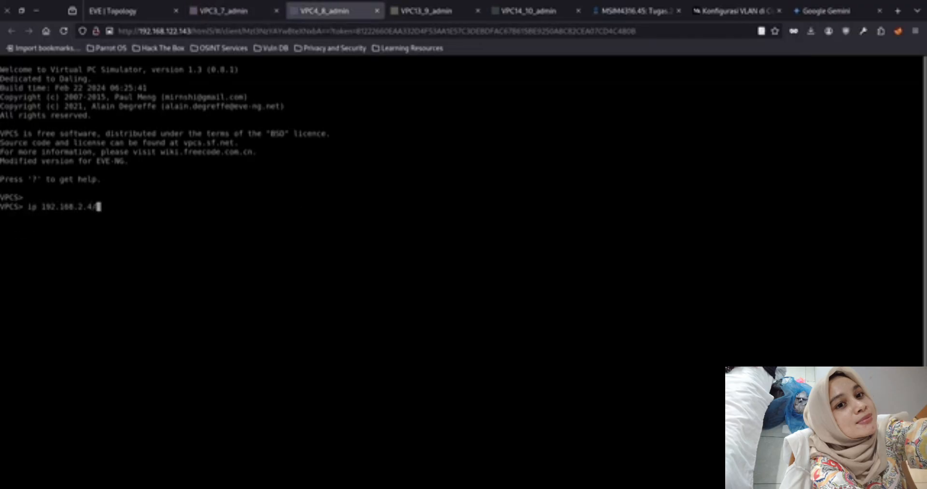
key(Return)
text(save)
key(Return)
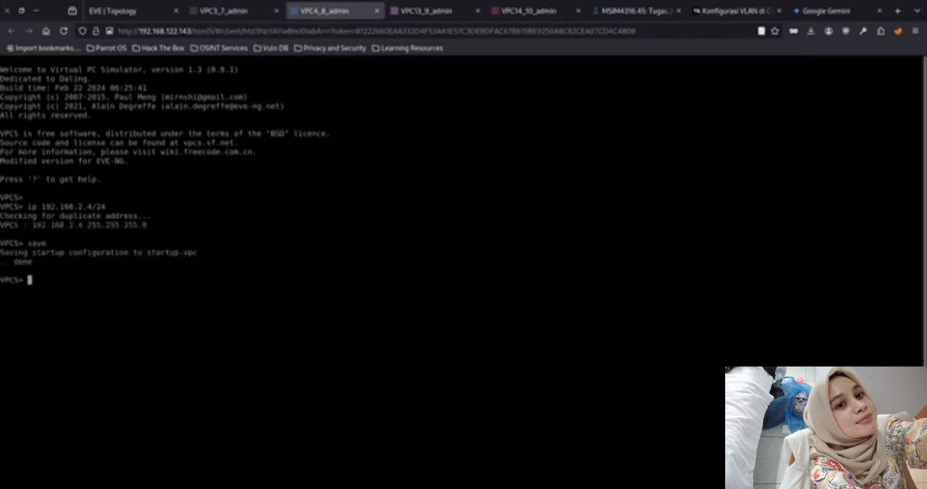
Return to VPC3's console and ping 192.168.2.3 and 192.168.2.4
click(225, 11)
key(Up)
key(BackSpace)
text(3)
key(Return)
key(Up)
key(BackSpace)
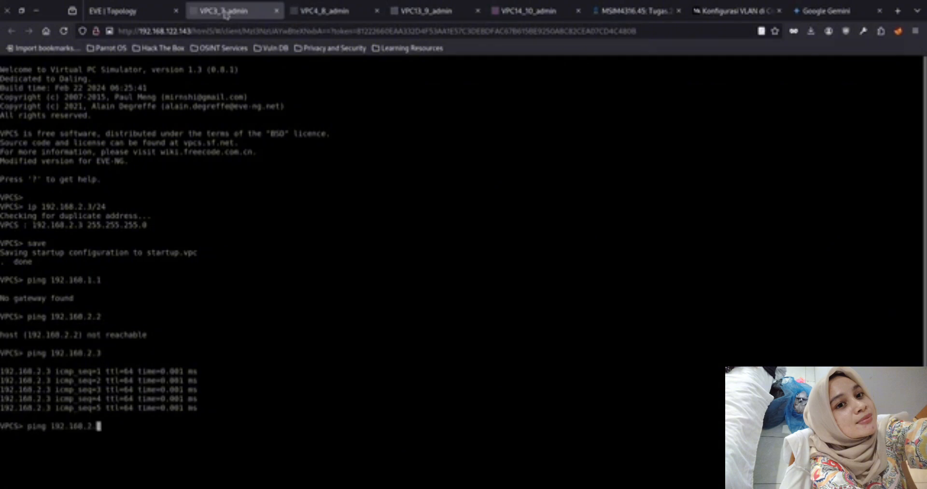
text(4)
key(Return)
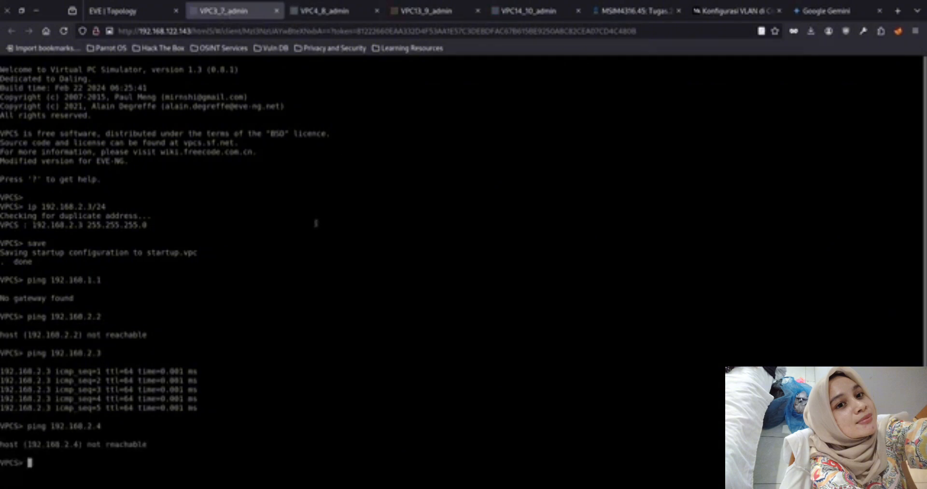
Open Switch2's console from the topology, decline the initial configuration dialog and terminate autoinstall
click(316, 12)
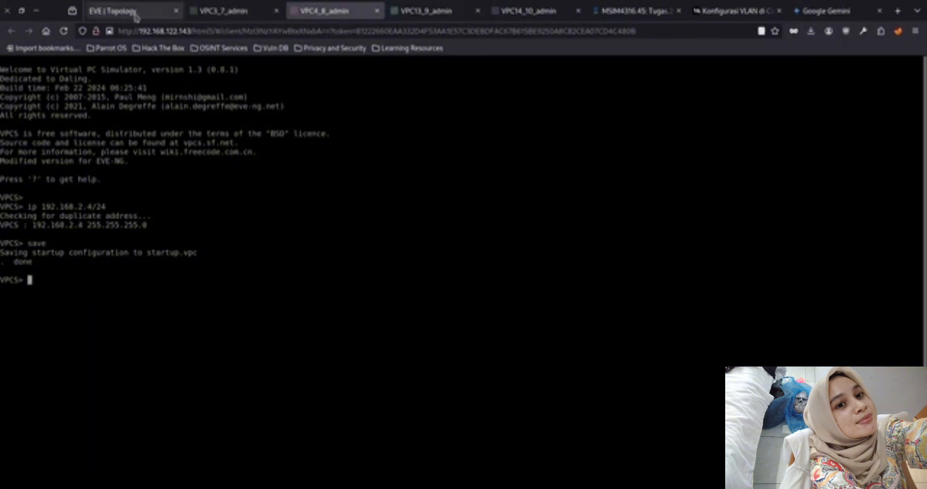
click(116, 11)
click(369, 317)
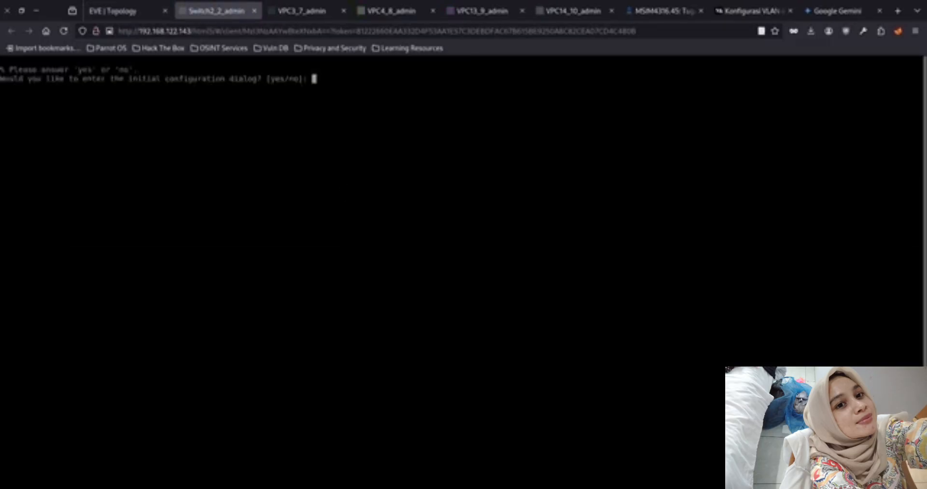
text(no)
key(Return)
text(yes]: ye)
key(Return)
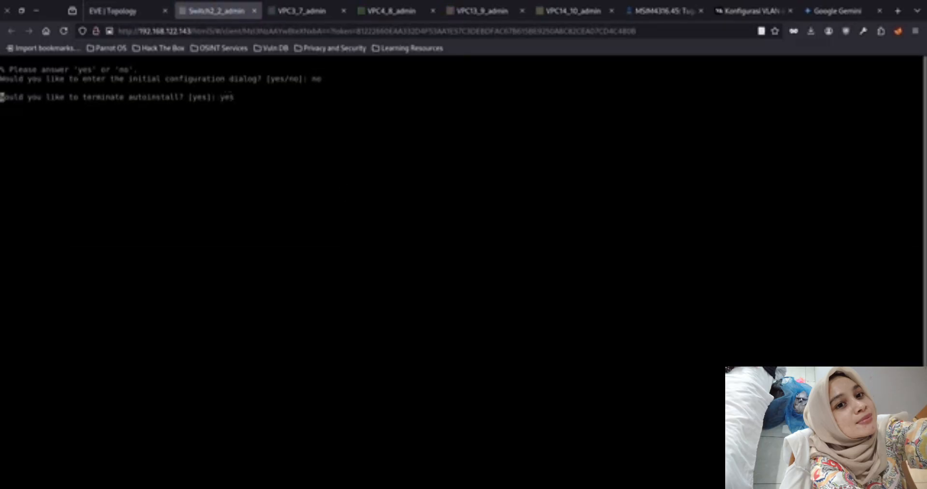
key(Return)
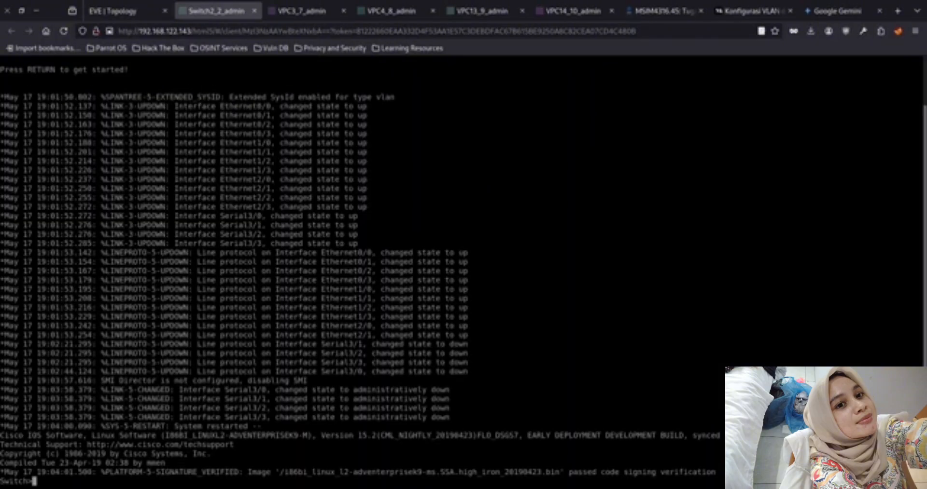
Enter privileged mode and global configuration mode on Switch2
text(en)
key(Return)
text(co)
key(Tab)
text(nf)
key(Tab)
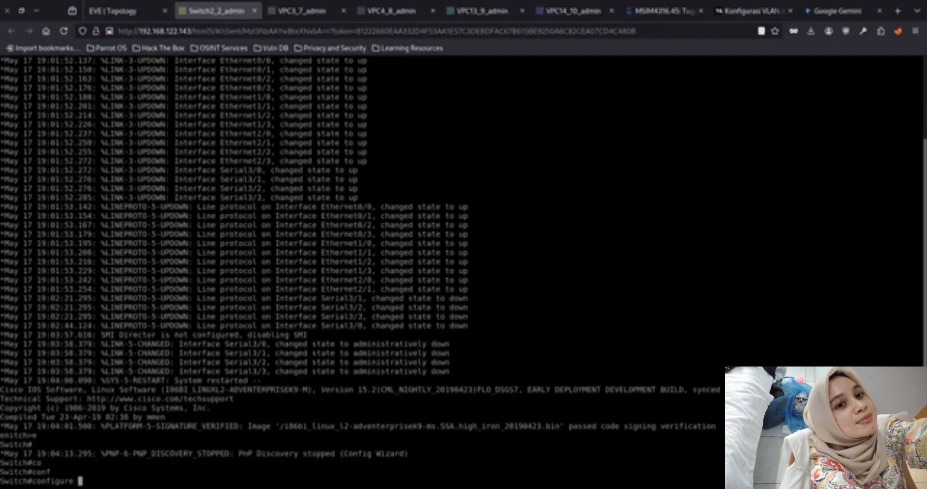
text(te)
key(Tab)
key(Return)
Try to select Switch2's ports with the command interface ethernet 0/0-2/3
text(int)
key(Tab)
text(e)
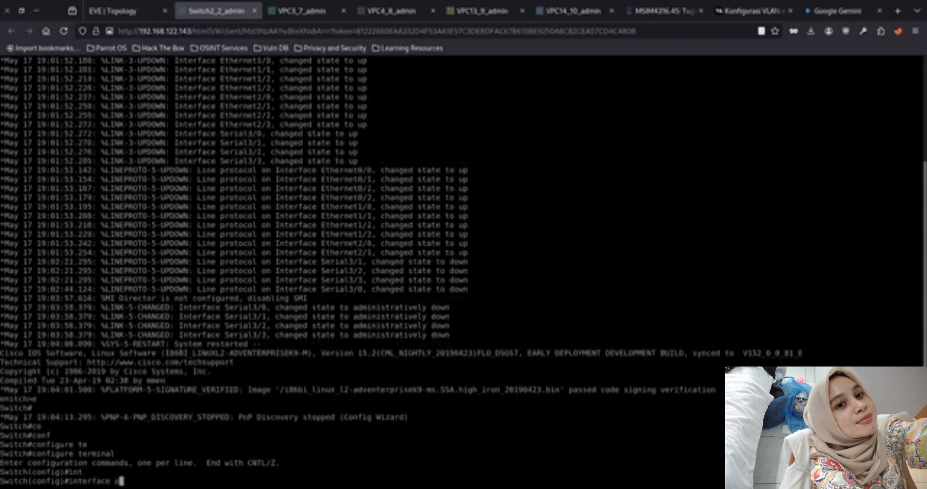
key(Tab)
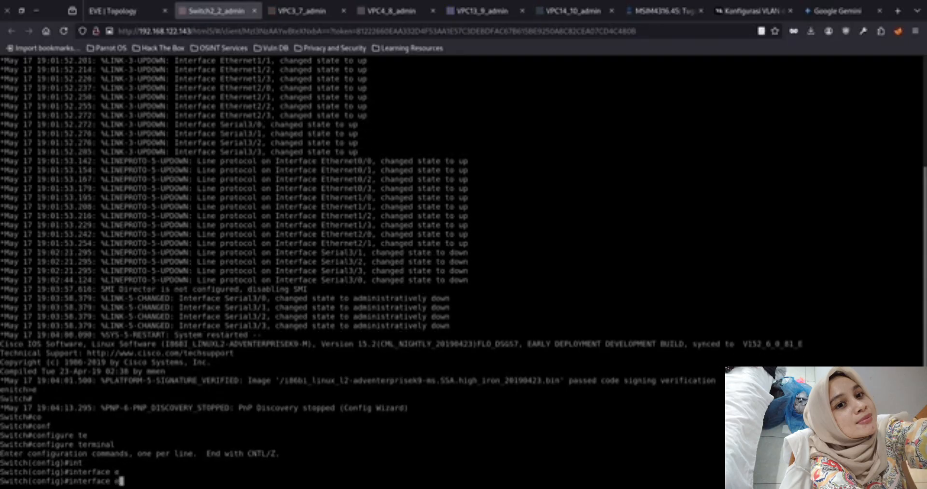
key(Tab)
text(t)
key(Tab)
text(0/0-)
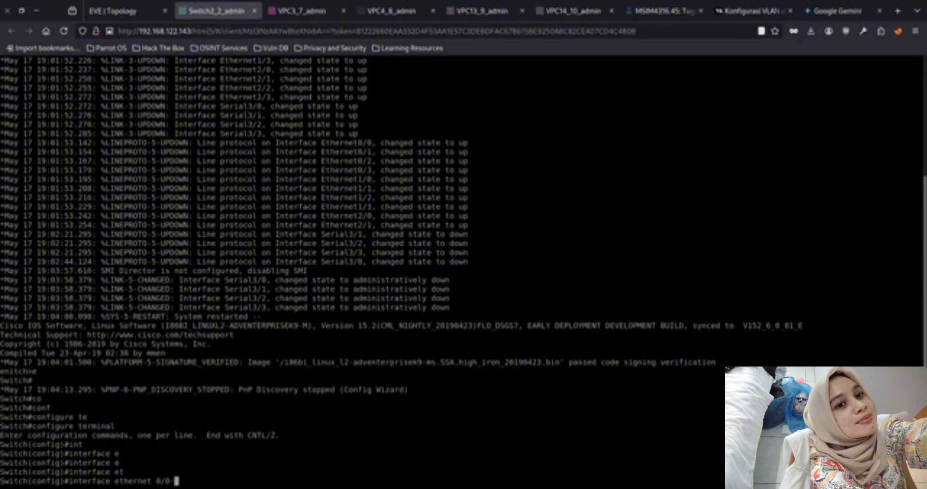
text(2/3)
key(Return)
Try to select ports 0/0-3 plus a further ethernet group using the interface command without the range keyword
key(Up)
key(BackSpace)
key(BackSpace)
key(BackSpace)
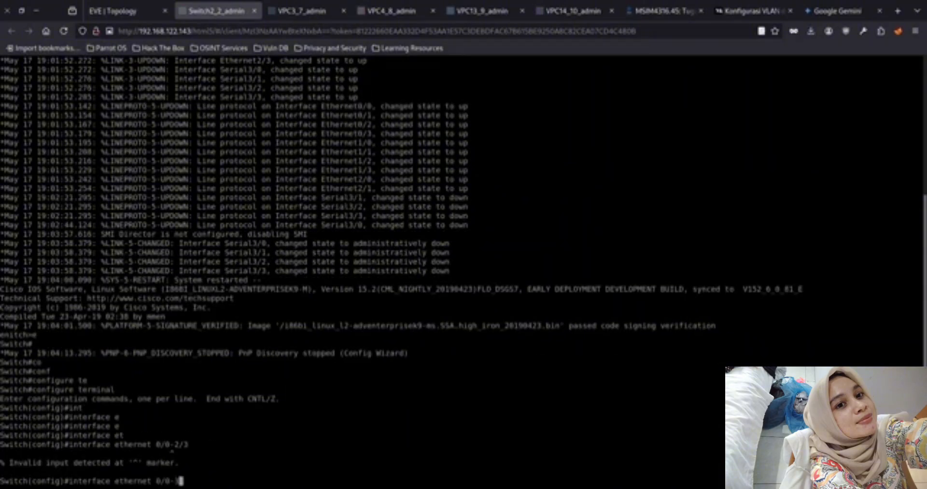
text(3, e)
key(Tab)
text(t)
key(Tab)
key(Tab)
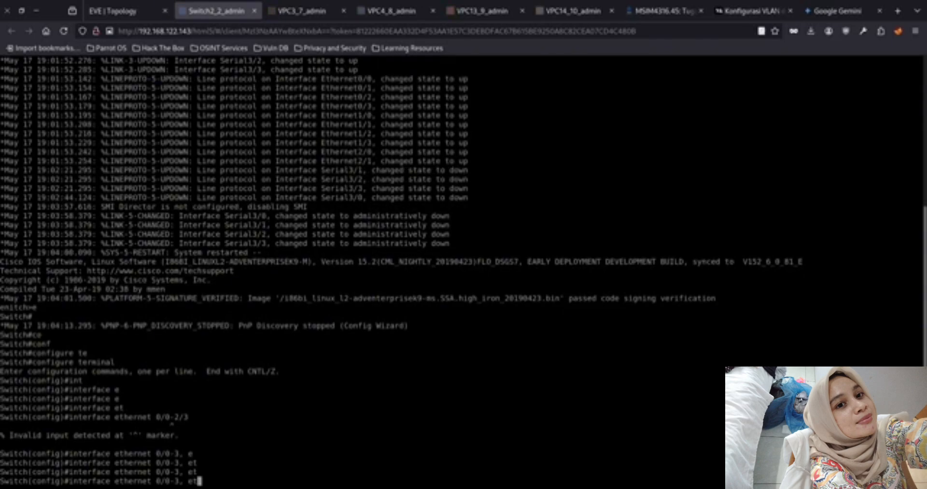
key(Return)
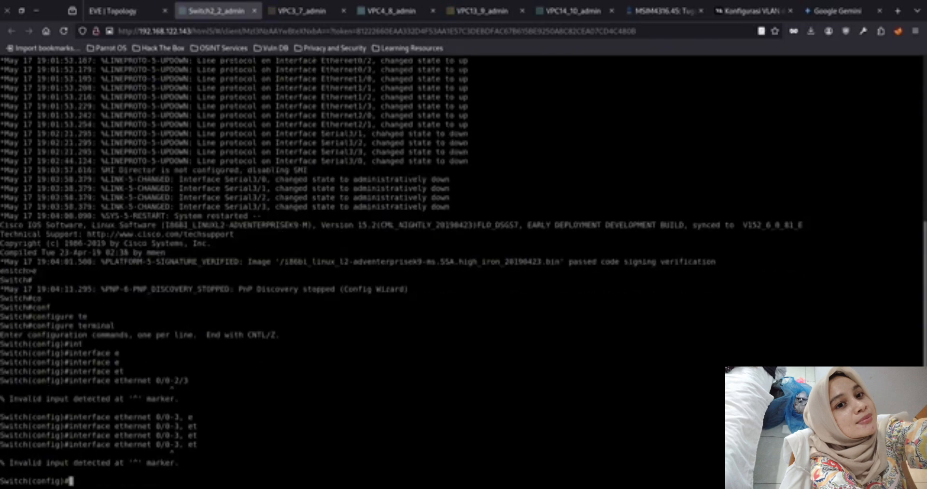
Try to select Switch2's ports with the command interface range ethernet 0/0-2/3
key(Up)
key(Up)
key(Left)
key(Left)
key(Left)
key(Left)
key(Left)
key(Left)
key(Left)
key(Left)
key(Left)
key(Left)
key(Left)
key(Left)
key(Left)
key(Left)
key(Left)
key(Left)
text(r)
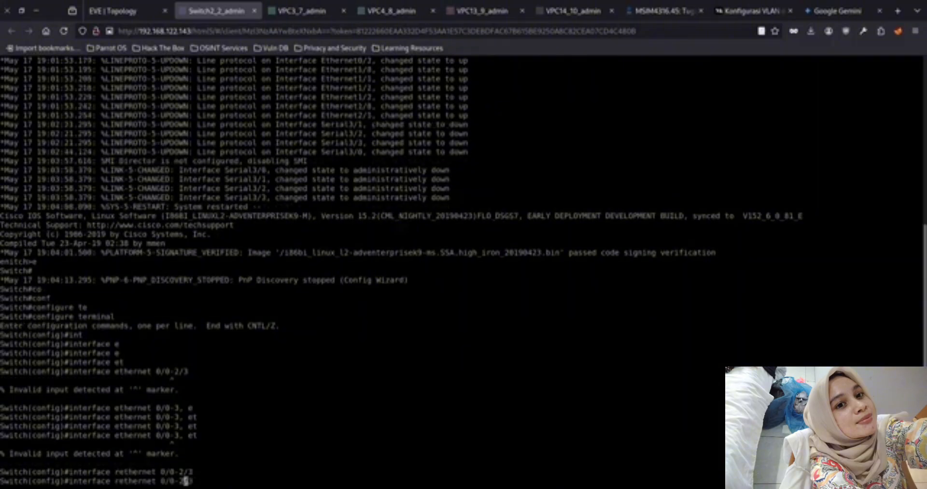
text(ange)
key(Return)
Enter interface range configuration for ethernet 0/0-3 on Switch2
key(Up)
key(BackSpace)
key(BackSpace)
key(BackSpace)
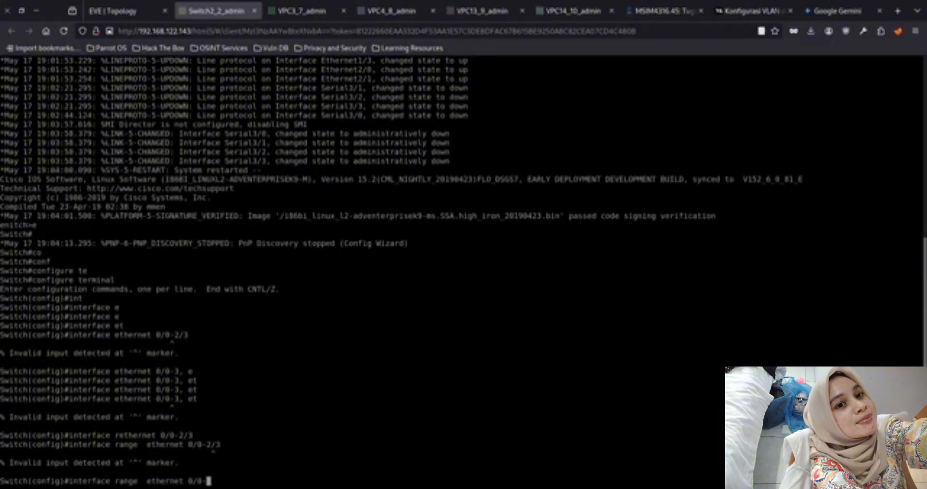
text(3)
key(Return)
Try to extend the ethernet 0/0-3 range command with a second, unnumbered ethernet group
key(Up)
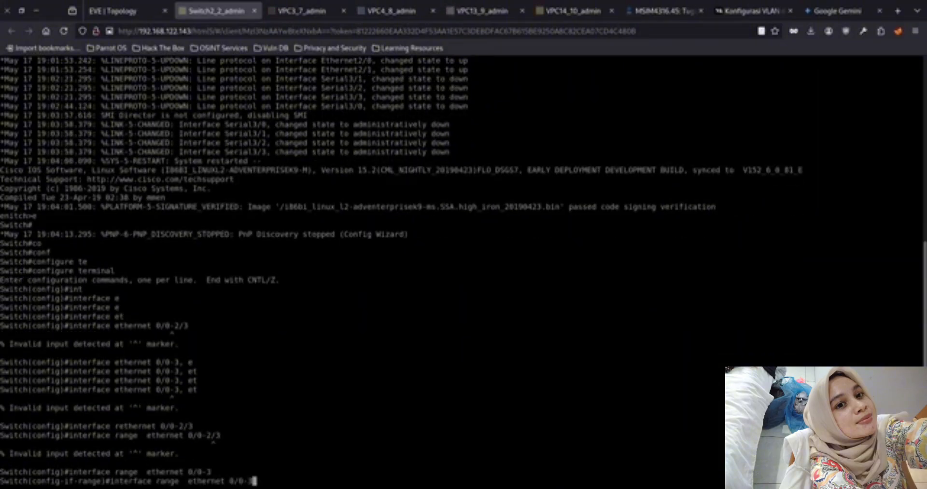
key(Return)
key(Up)
text(, e)
key(Tab)
text(t)
key(Tab)
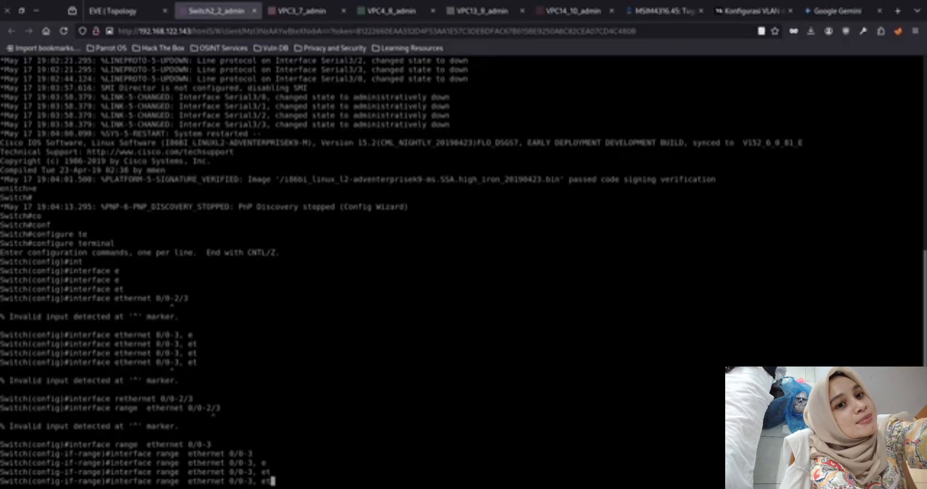
key(Return)
Try to select Switch2's ports with the command interface range ethernet 0/0-3, ethernet 1/0-3. ethernet 2/0-3, using a period before the third group
key(Up)
key(Tab)
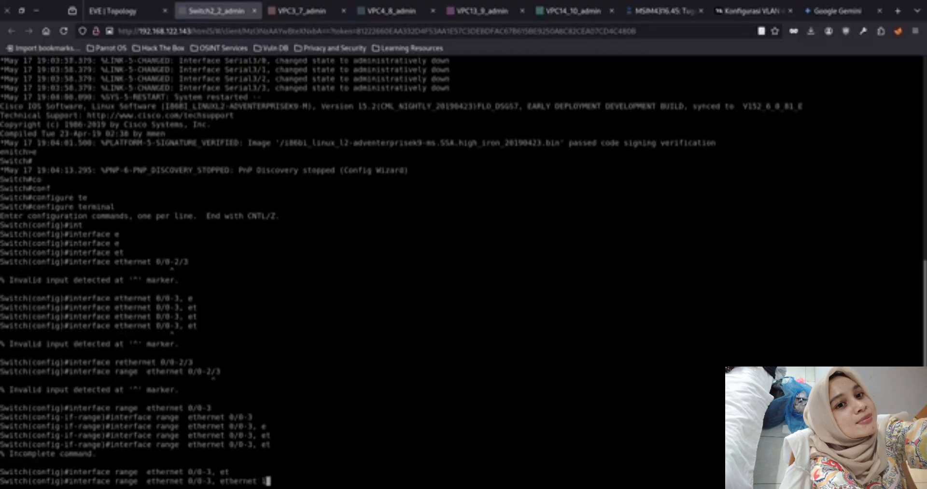
text(1/0-3, e)
key(Tab)
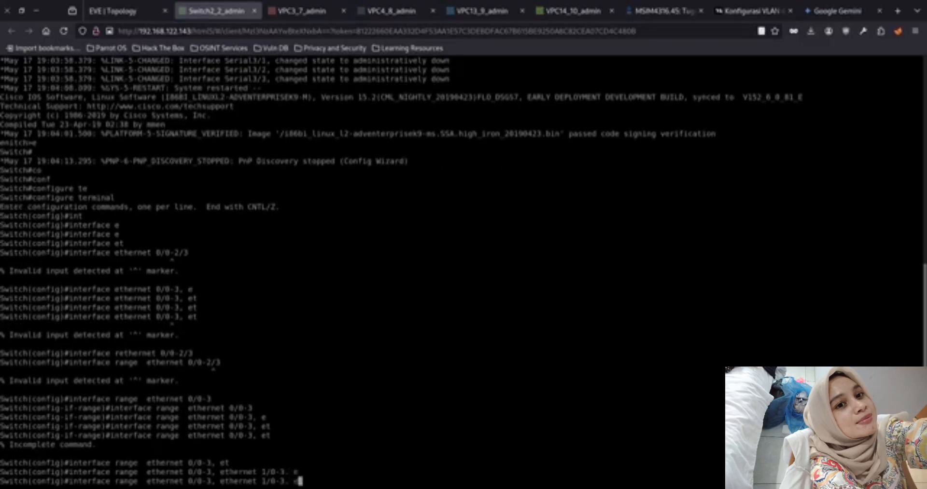
text(t)
key(Tab)
key(Tab)
text(he)
key(Tab)
key(Tab)
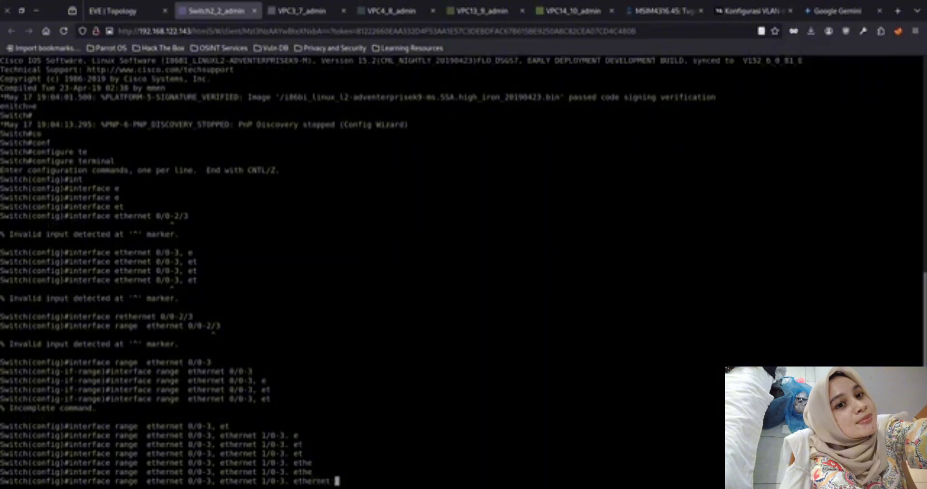
text(2/0-3)
key(Return)
Try to reissue the three-group ethernet range command after editing it, keeping the period between groups 1/0-3 and 2/0-3
key(Up)
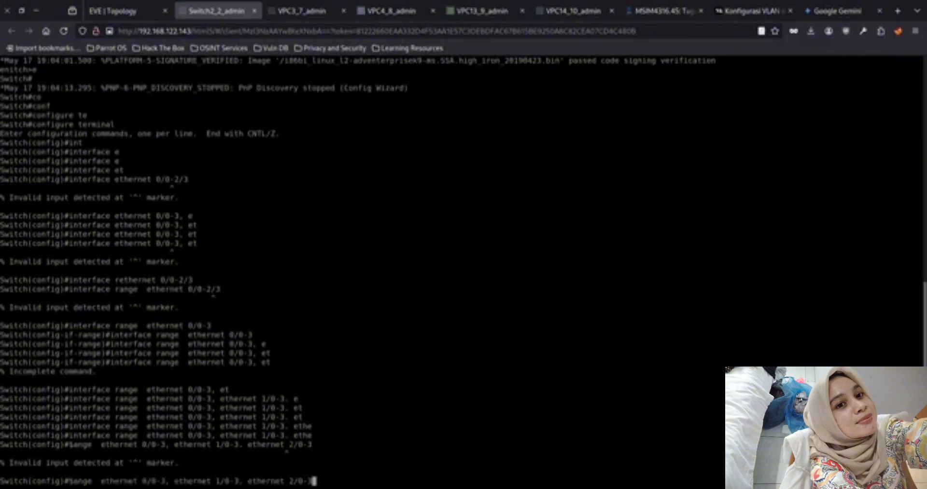
key(Up)
key(Left)
key(Left)
key(Left)
key(Left)
key(Left)
key(Left)
key(Left)
key(Left)
key(Left)
key(BackSpace)
key(BackSpace)
key(BackSpace)
key(BackSpace)
key(BackSpace)
text(int)
key(BackSpace)
key(BackSpace)
key(BackSpace)
text(range)
key(Return)
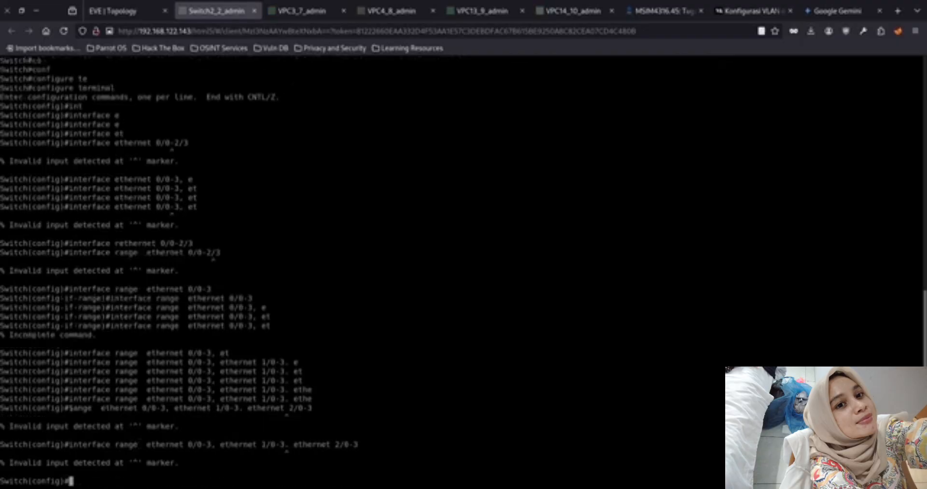
Try the three-group range command with an extra ethernet keyword inserted before 0/0-3
key(Up)
key(Left)
key(Left)
key(Left)
key(Left)
key(Left)
key(Left)
key(Left)
key(Left)
key(Left)
key(Left)
key(Left)
key(Left)
key(Left)
key(Left)
key(Left)
key(Left)
key(Left)
key(Left)
key(Left)
key(Left)
text(e)
key(Tab)
key(Left)
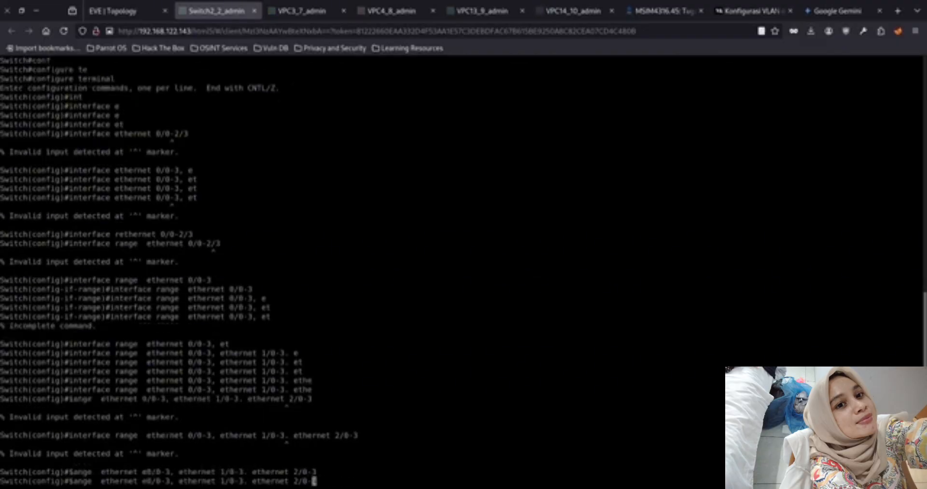
key(Left)
key(Left)
key(Left)
key(Left)
key(Left)
key(Left)
key(Left)
key(Left)
key(Left)
key(Left)
key(Left)
key(Left)
key(Left)
key(Left)
key(Left)
key(Left)
key(Left)
key(Left)
key(Left)
key(Left)
text(thernet)
key(Return)
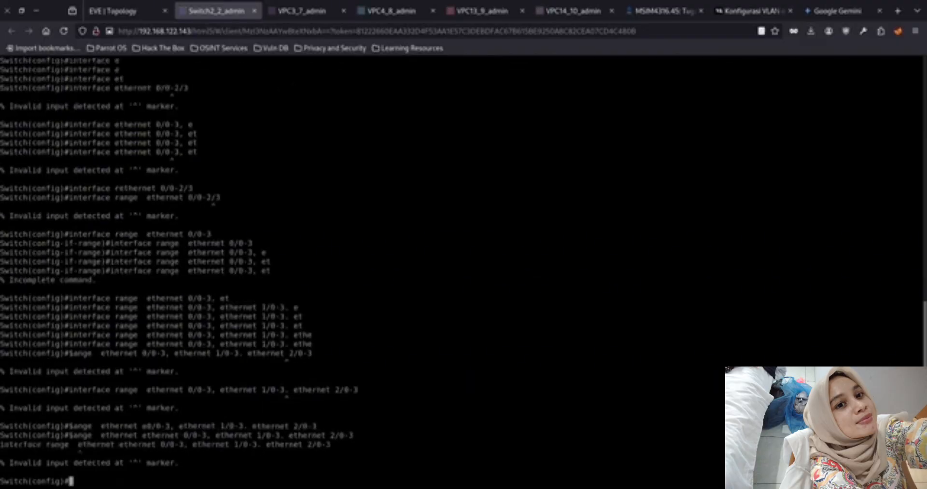
Remove the duplicate ethernet keyword and try the range command with a single space after range
key(Up)
key(Left)
key(Left)
key(Left)
key(Left)
key(Left)
key(Left)
key(Left)
key(Left)
key(Left)
key(Left)
key(Left)
key(Left)
key(Left)
key(Left)
key(Left)
key(Left)
key(Left)
key(Left)
key(Left)
key(Left)
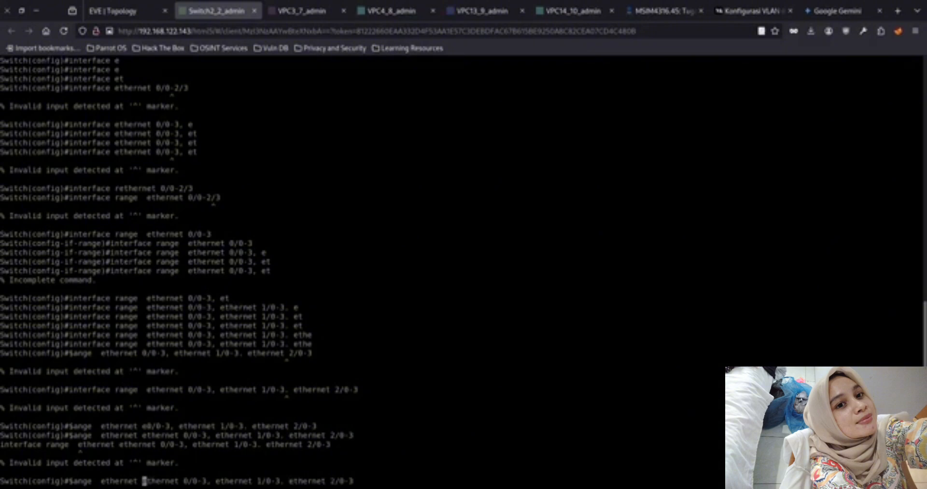
key(BackSpace)
key(BackSpace)
key(BackSpace)
key(BackSpace)
key(BackSpace)
key(BackSpace)
key(BackSpace)
key(BackSpace)
key(BackSpace)
key(BackSpace)
key(BackSpace)
key(BackSpace)
key(BackSpace)
key(BackSpace)
key(BackSpace)
key(BackSpace)
key(BackSpace)
key(BackSpace)
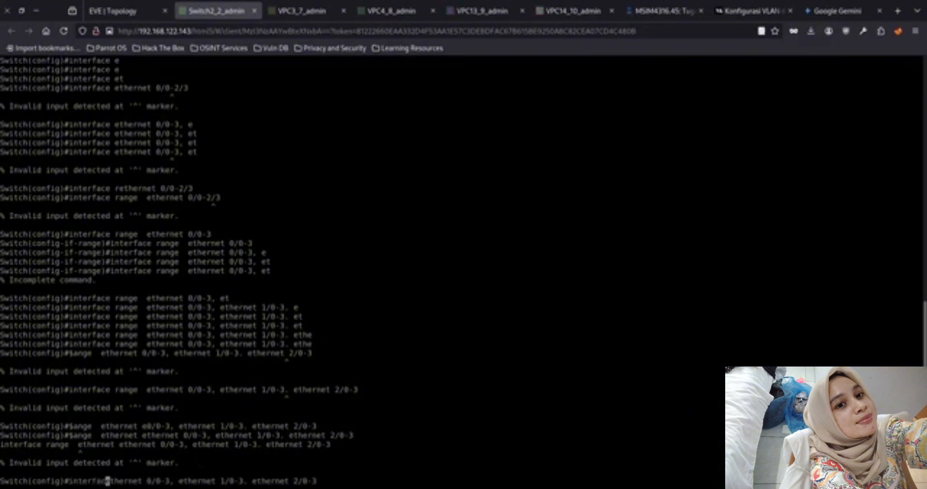
text(e range)
key(Return)
Replace the period with a comma and enter range configuration for ethernet 0/0-3, ethernet 1/0-3, ethernet 2/0-3 on Switch2
key(Up)
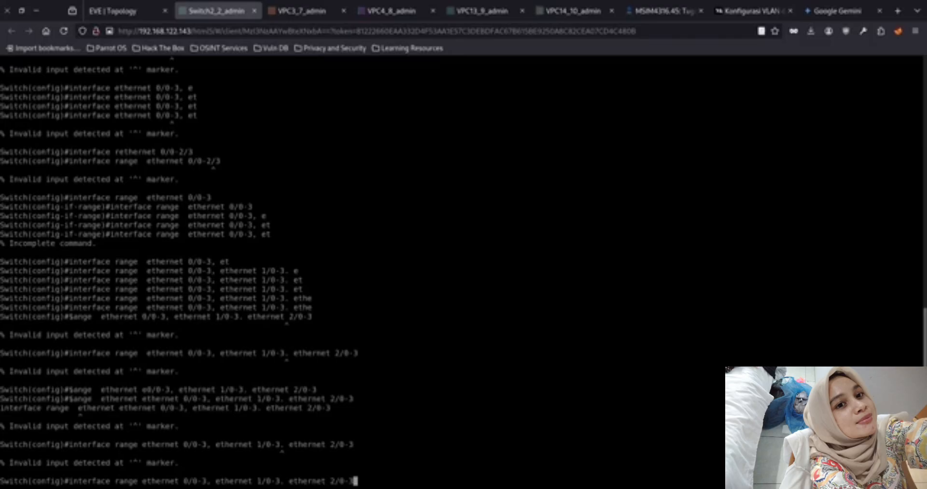
key(Left)
key(BackSpace)
key(BackSpace)
key(Left)
key(Left)
key(Left)
key(Left)
key(Left)
key(Left)
key(Left)
key(Left)
key(Left)
key(Left)
key(Left)
key(Left)
key(Left)
key(Left)
key(BackSpace)
text(,)
key(Return)
Reissue the corrected three-group interface range command several times from within range configuration mode
key(Up)
key(Return)
key(Up)
key(Return)
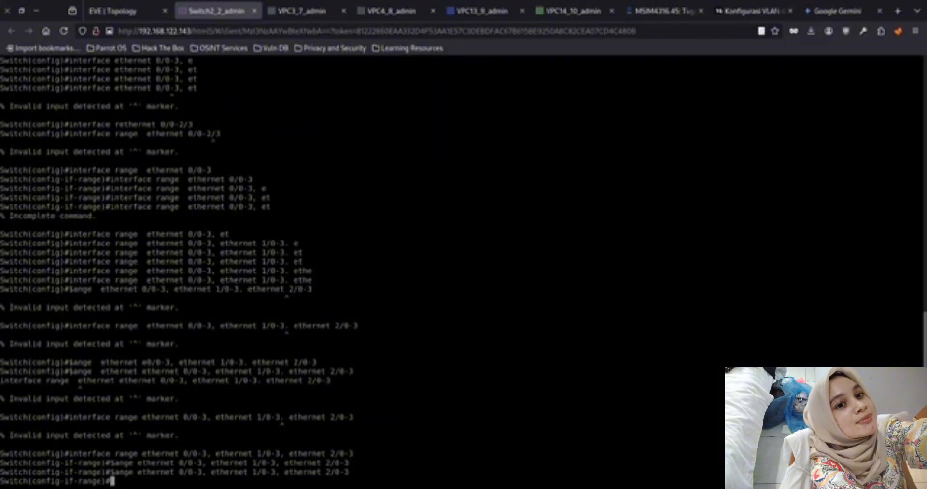
key(Up)
key(Left)
key(Left)
key(Left)
key(Left)
key(Left)
key(Left)
key(Left)
key(Left)
key(Left)
key(Left)
key(Left)
key(Left)
key(Left)
key(Left)
key(Left)
key(Left)
key(Left)
key(Left)
key(Left)
key(Left)
key(Left)
key(Left)
key(Left)
key(Left)
key(Left)
key(Left)
key(Left)
key(Left)
key(Left)
key(Left)
key(Left)
key(Left)
key(Left)
key(Left)
key(Left)
key(Left)
key(Left)
key(Left)
key(Left)
key(Left)
key(Return)
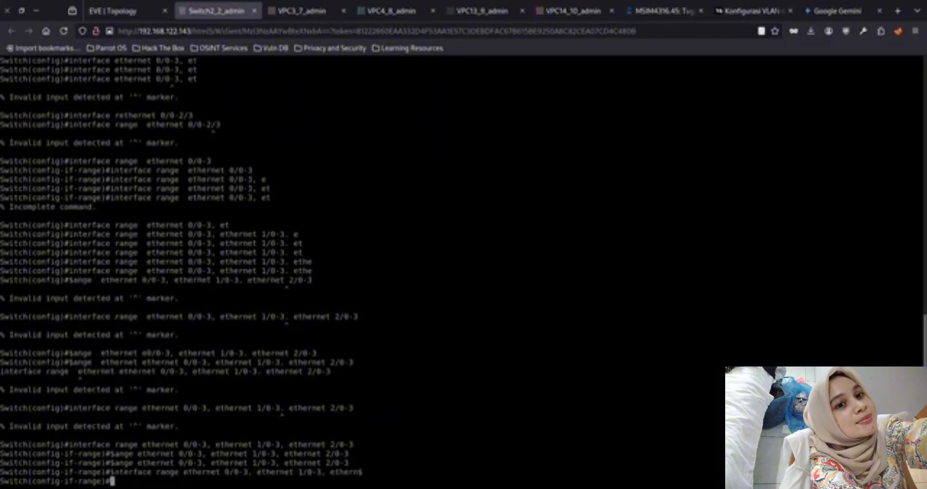
Enable the selected Switch2 interfaces with no shutdown and exit back to privileged mode
text(no sh)
key(Return)
text(no shu)
key(Return)
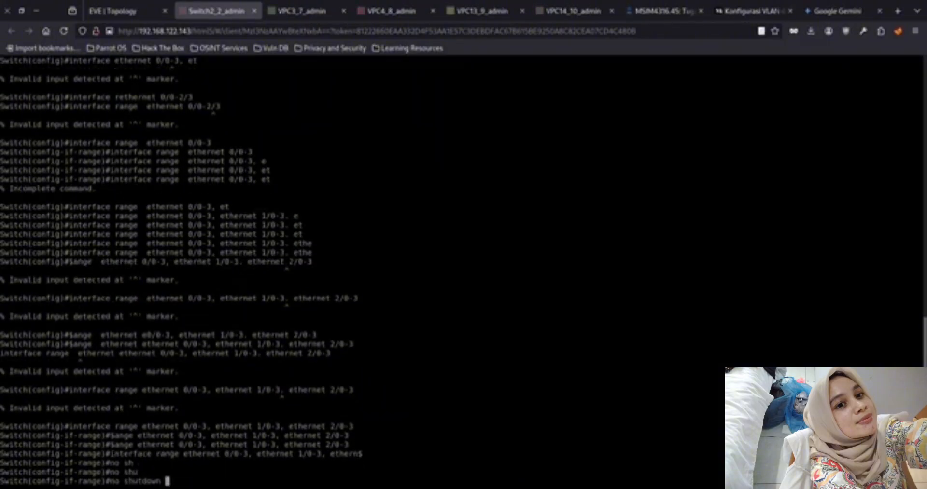
text(no shutdown)
key(Return)
text(exit)
key(Return)
text(exit)
key(Return)
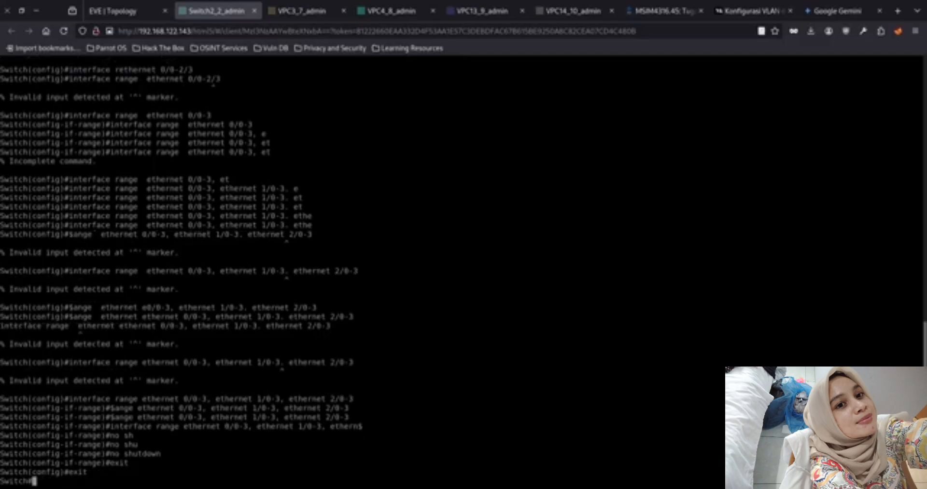
Save Switch2's running configuration with write memory
text(wr)
key(Tab)
text(mem)
key(Tab)
key(Return)
From the VPC3 console, ping 192.168.2.4 and 192.168.2.3
click(314, 12)
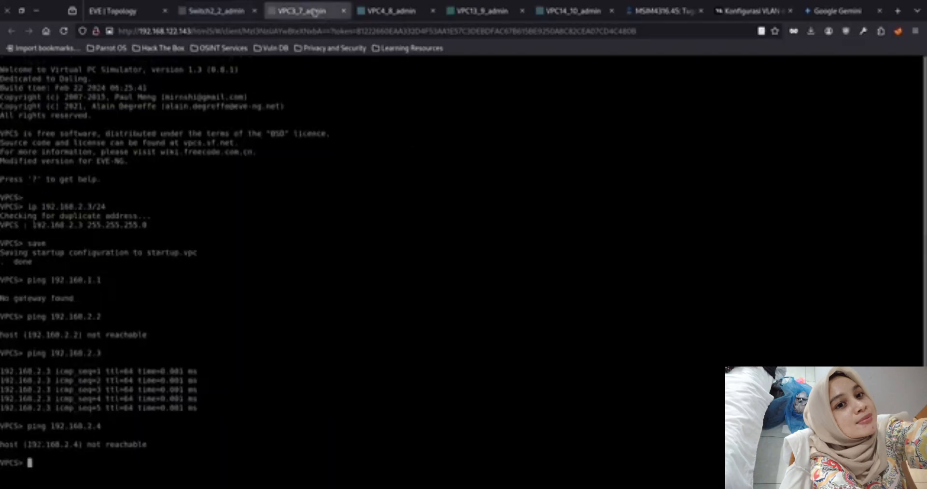
key(ctrl+c)
key(Up)
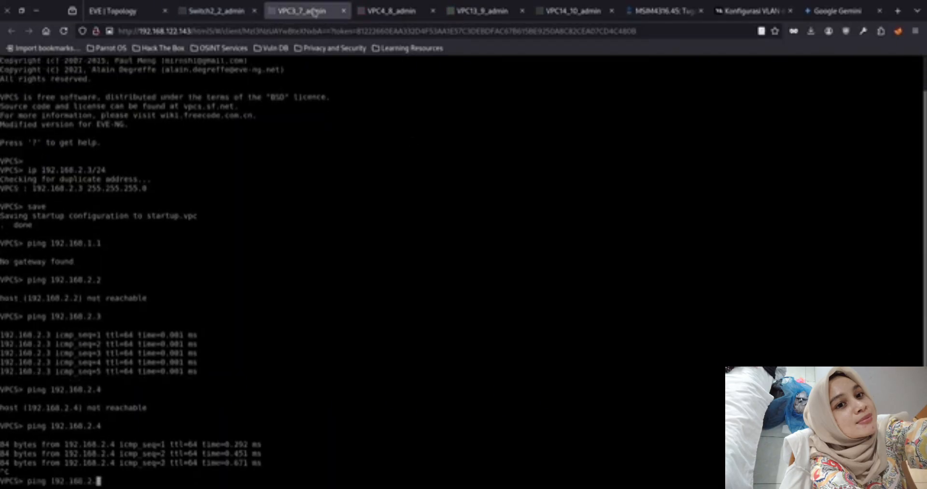
text(3)
key(Return)
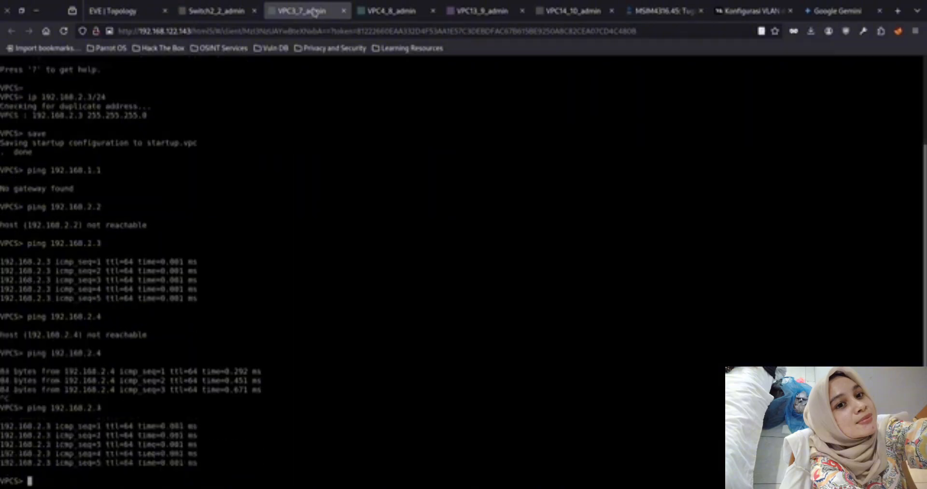
key(Up)
Assign VPC13 the address 192.168.3.3/24 and save its configuration
click(476, 14)
text(ip 192.168.)
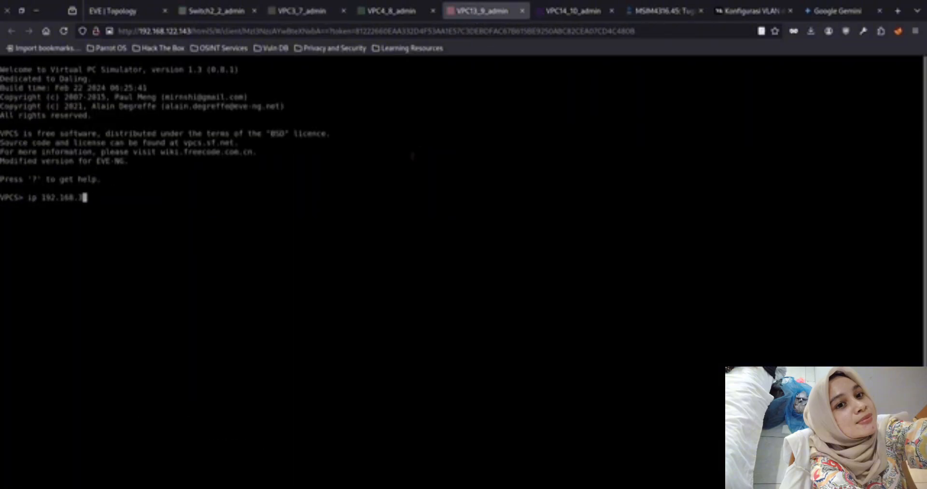
text(3.3/24)
key(Return)
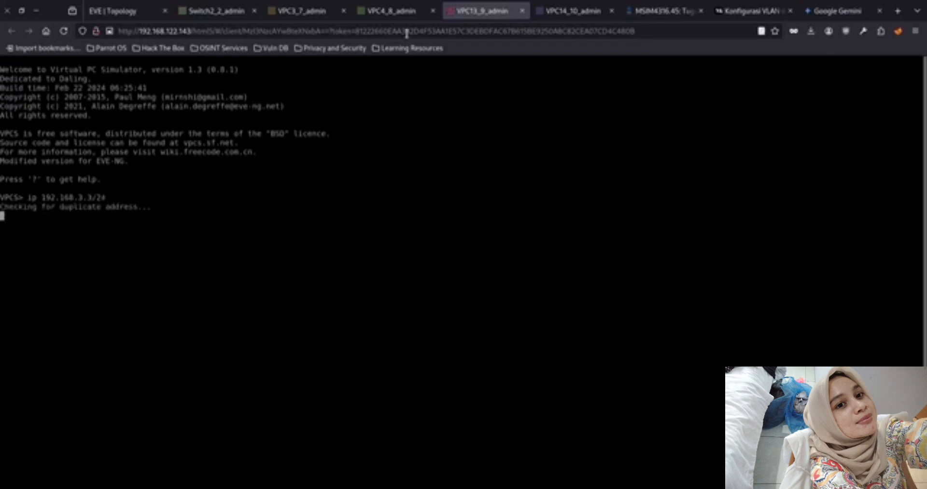
click(396, 14)
click(482, 15)
text(save)
key(Return)
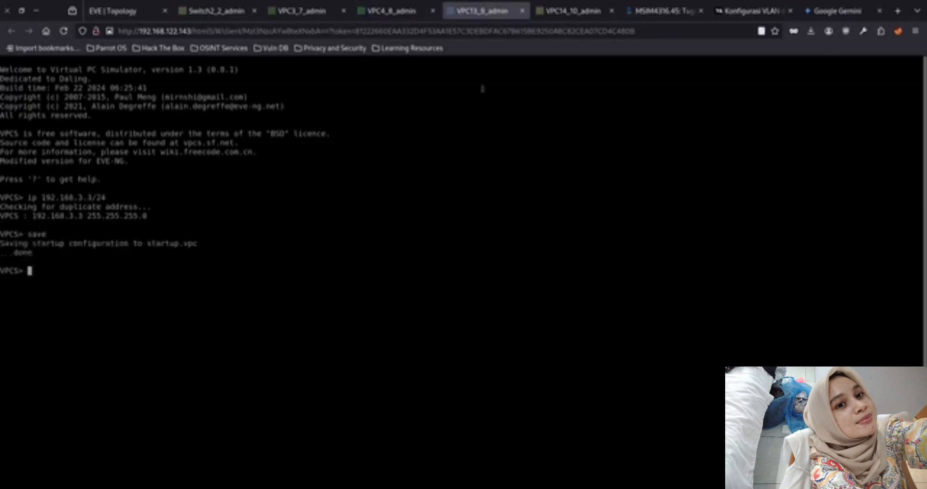
Ping VPC13's own address 192.168.3.3 from its console
text(ping 192.168.)
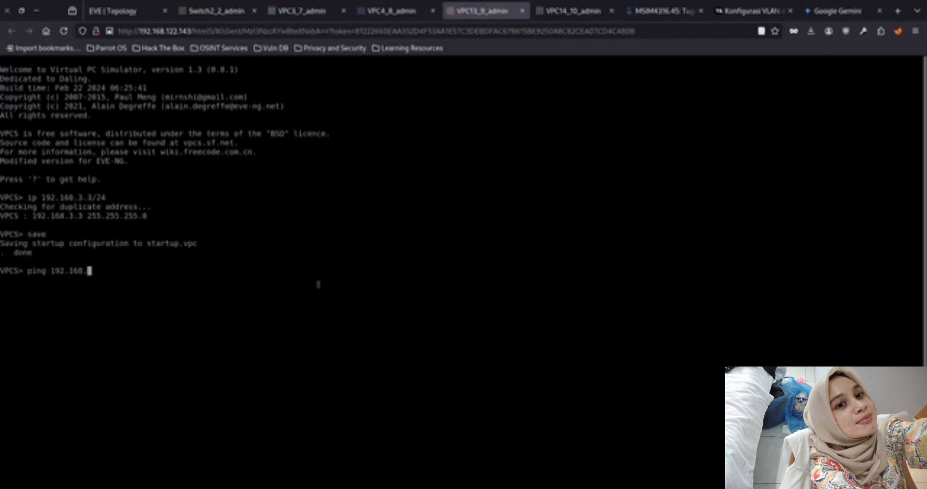
text(3.1)
key(Return)
Assign VPC14 the address 192.168.3.4/24 and save its configuration
key(ctrl+Tab)
text(ip)
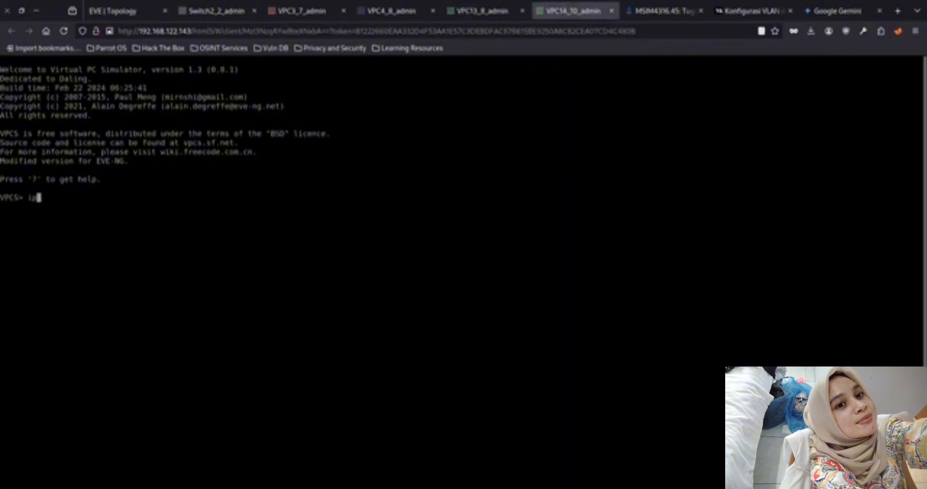
text( 192.168.3.4/24)
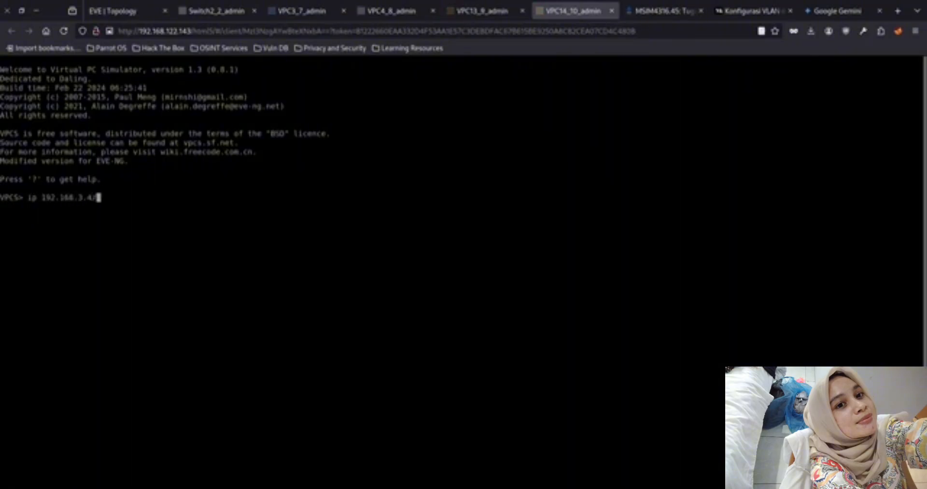
key(Return)
text(save)
key(Return)
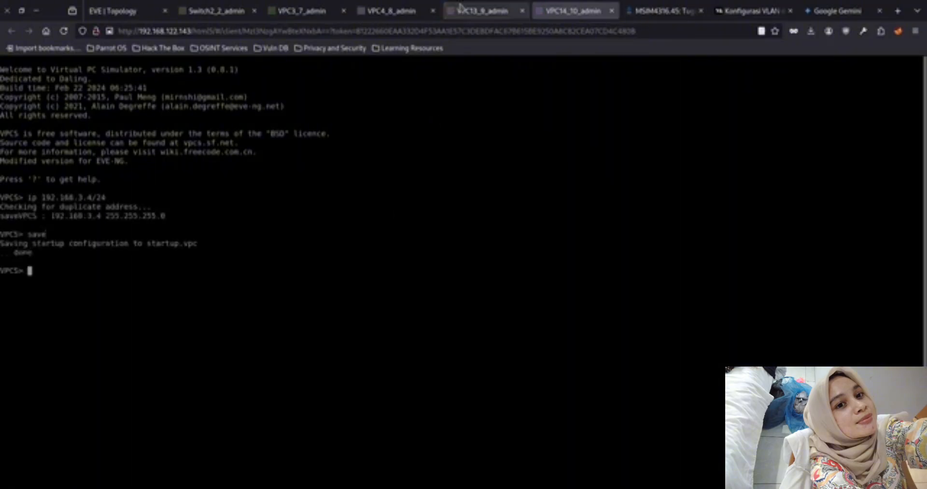
From the VPC13 console, ping VPC14 at 192.168.3.4
click(460, 7)
key(BackSpace)
text(4)
key(Return)
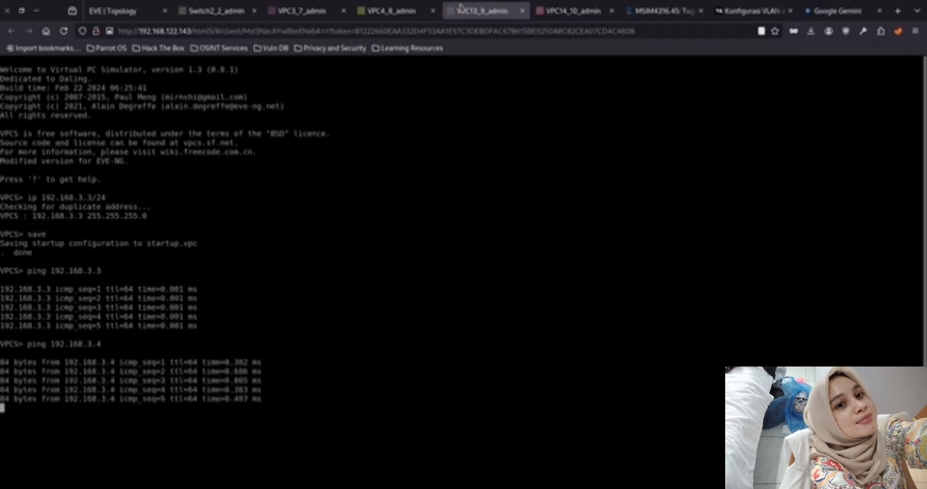
Test cross-VLAN connectivity from VPC13 by pinging 192.168.2.3 and 192.168.2.1
key(Up)
key(BackSpace)
key(BackSpace)
key(BackSpace)
text(2.3)
key(Return)
key(Up)
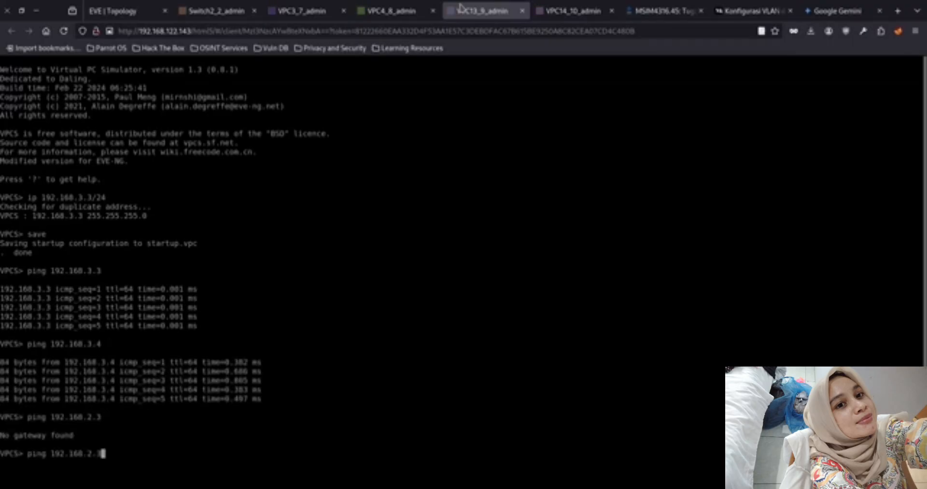
text(1)
key(Return)
Check the VPC4 console, and repeat the pings to 192.168.3.4 and 192.168.3.3 from VPC13
key(Up)
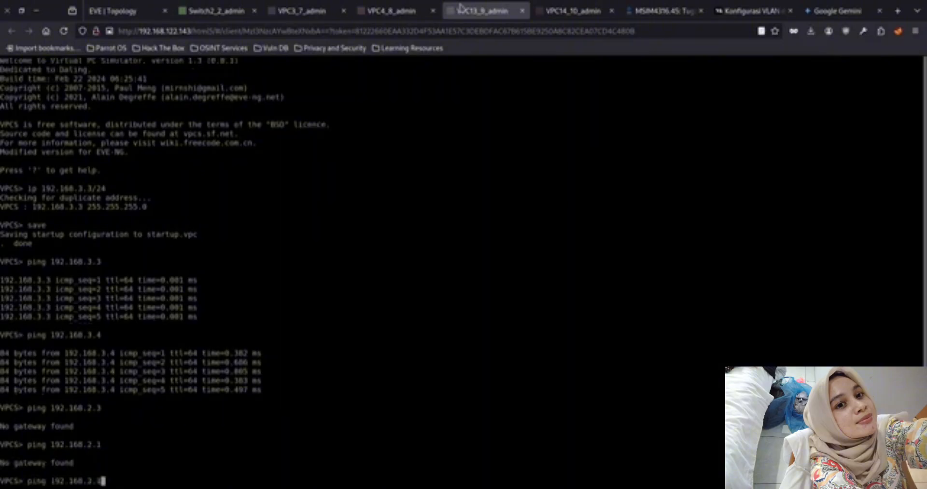
click(410, 11)
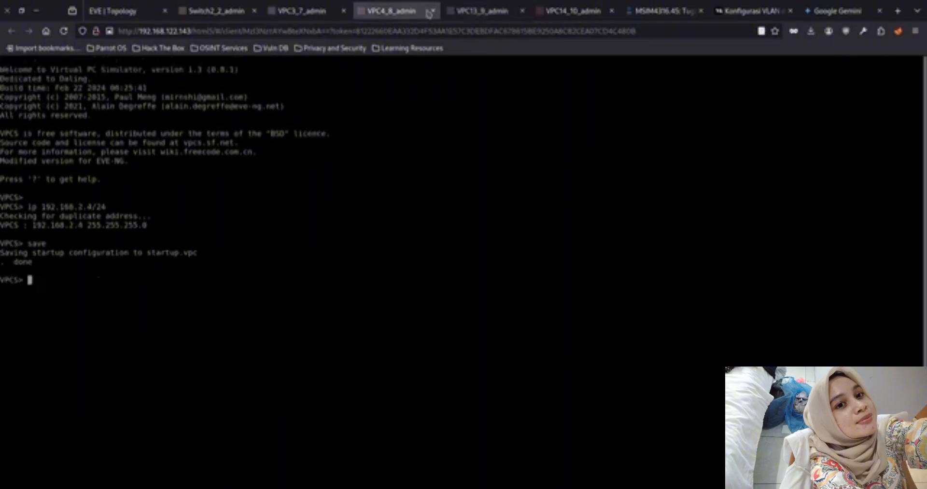
click(454, 11)
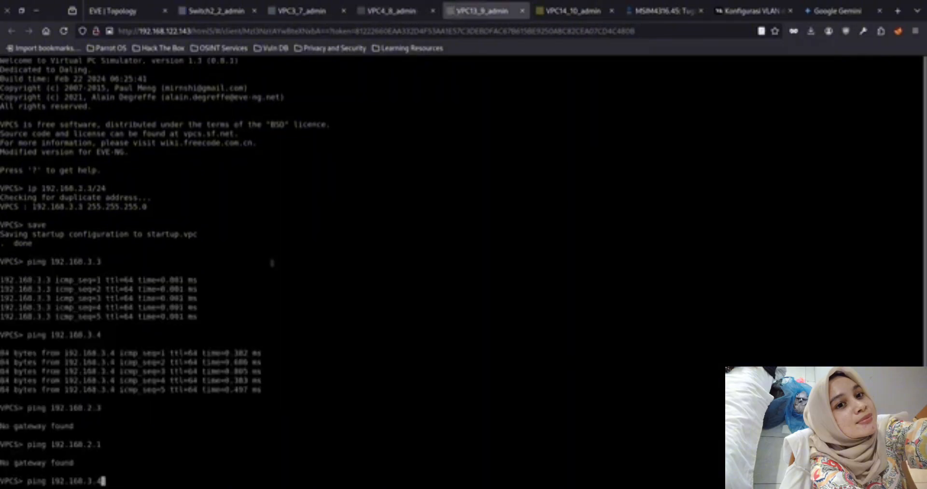
key(Return)
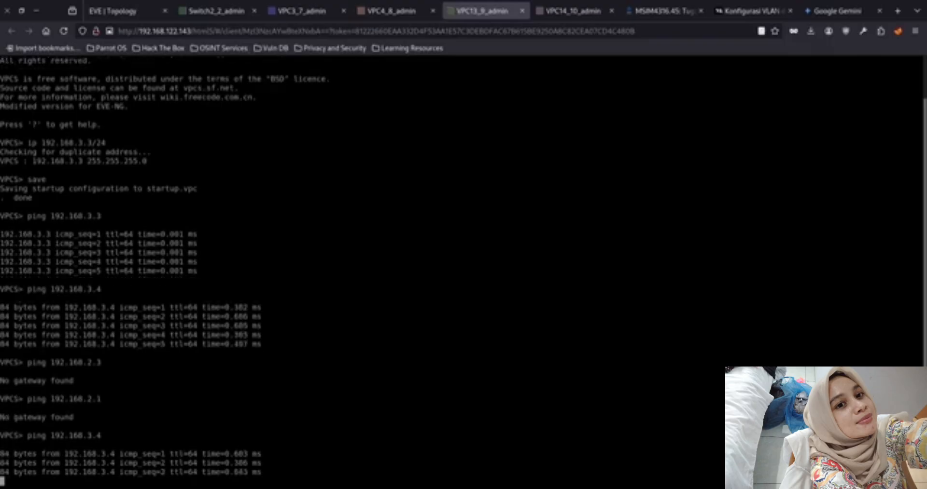
key(ctrl+c)
key(Up)
key(Up)
key(Up)
key(Up)
key(Up)
key(Return)
Ping 192.168.2.3 in the other VLAN again from VPC13
key(Up)
key(BackSpace)
key(BackSpace)
key(BackSpace)
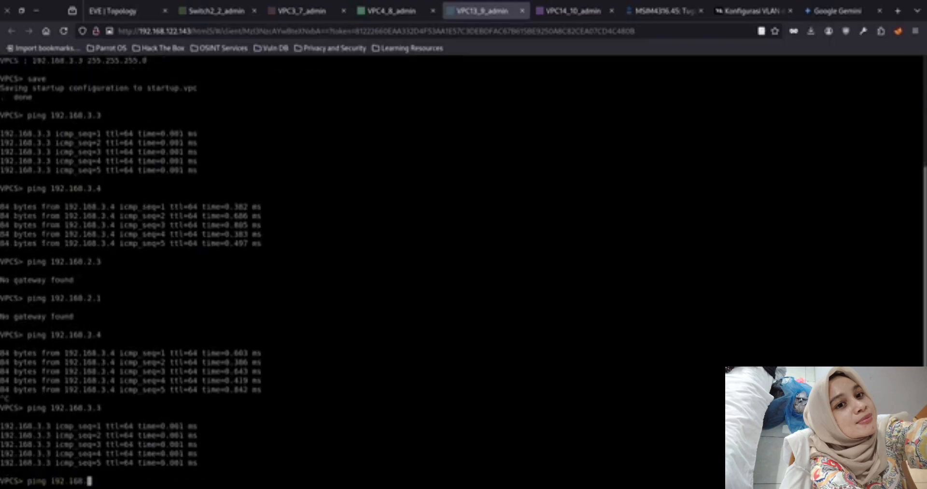
text(2.3)
key(Return)
Review the addresses, ping output and command history in the VPC4, VPC3, VPC13 and VPC14 consoles
click(397, 13)
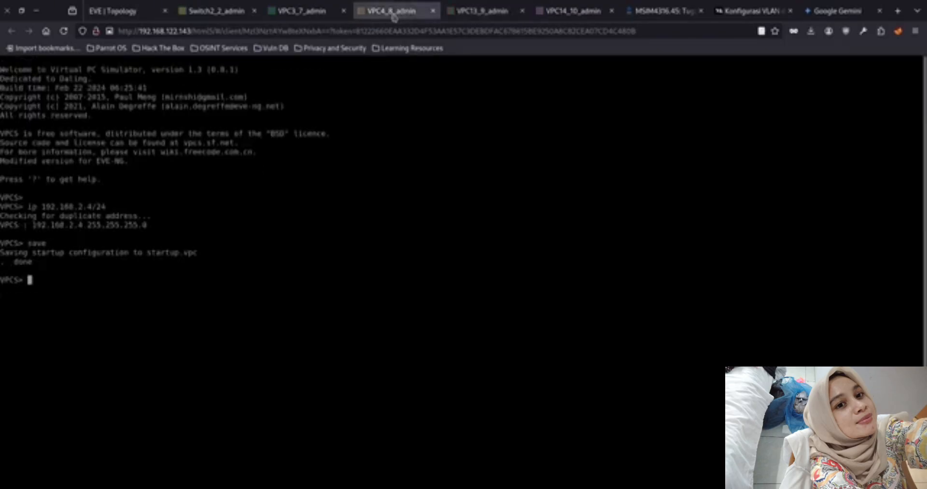
click(315, 14)
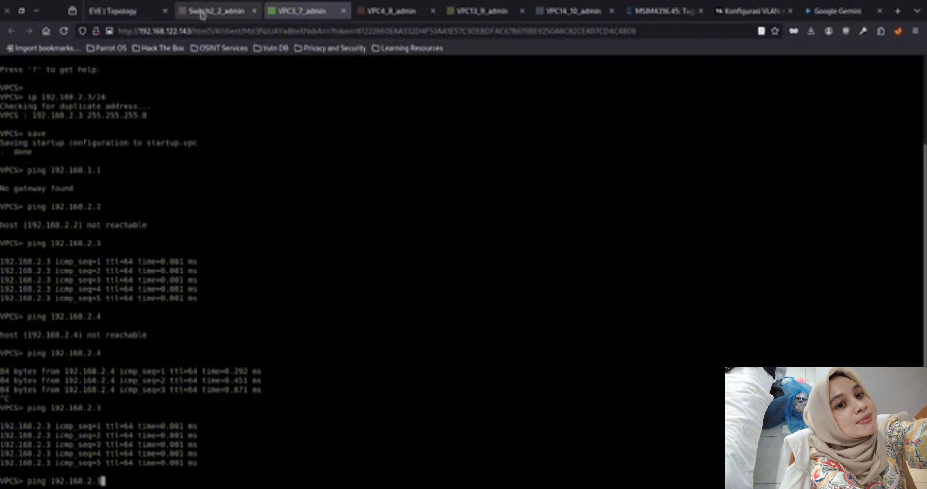
click(462, 15)
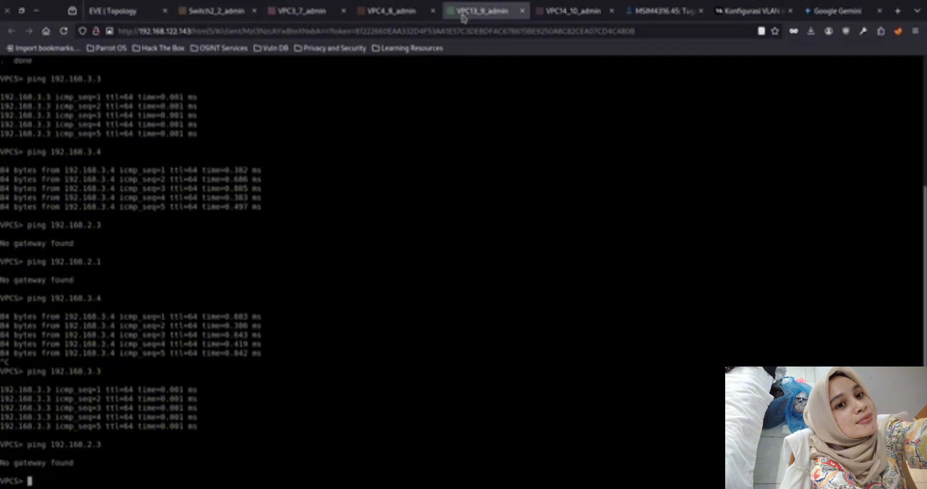
click(408, 19)
click(475, 18)
key(Up)
key(Up)
key(Up)
key(Up)
key(Up)
key(Up)
key(Up)
key(Up)
key(Up)
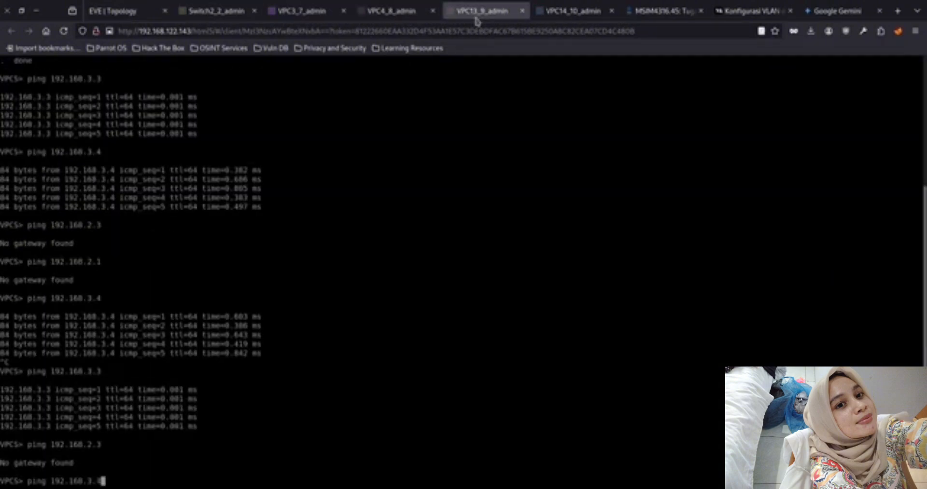
click(570, 18)
key(Up)
key(Up)
key(Down)
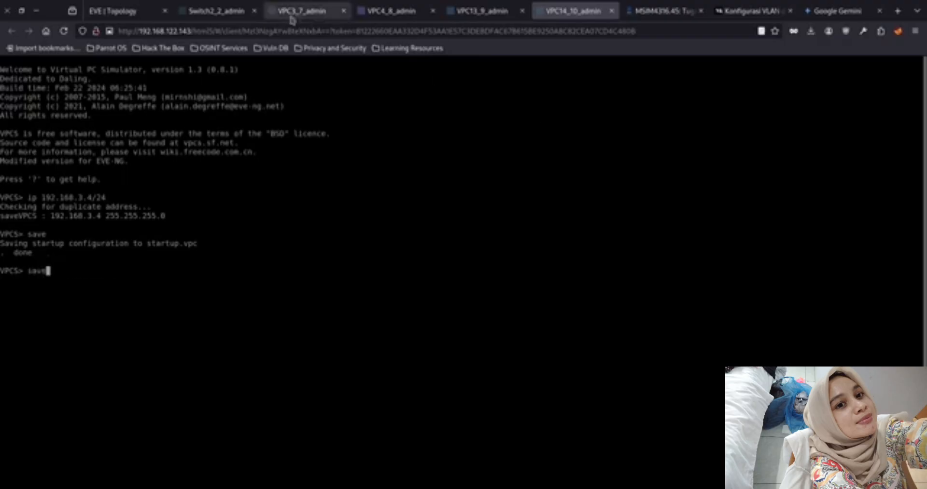
Recall configure terminal in the Switch2 console to enter global configuration mode
click(217, 11)
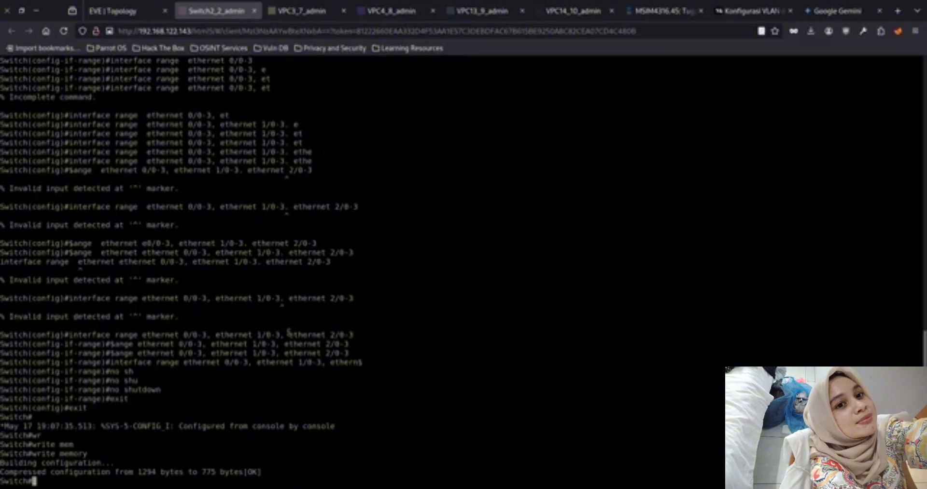
key(Up)
key(Up)
key(Up)
key(Up)
key(Down)
key(Down)
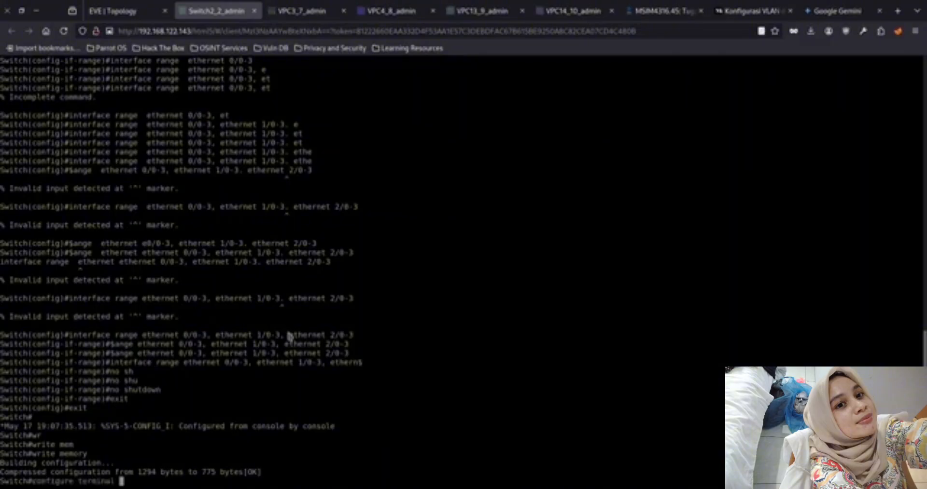
Recheck the VPC13, VPC4 and VPC3 consoles and recall their earlier ip address commands
click(491, 18)
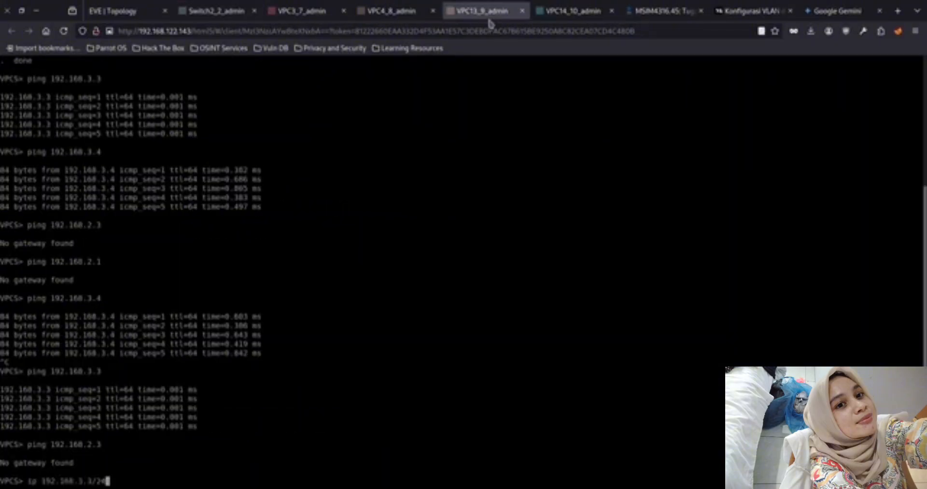
click(536, 17)
key(Up)
key(Up)
click(391, 18)
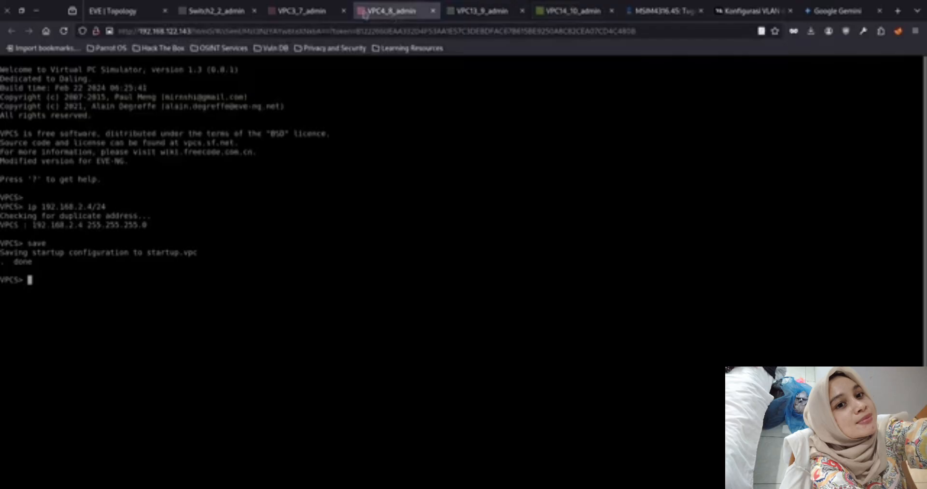
click(323, 11)
key(Up)
key(Up)
key(Up)
key(Up)
key(Up)
key(Up)
key(Up)
key(Up)
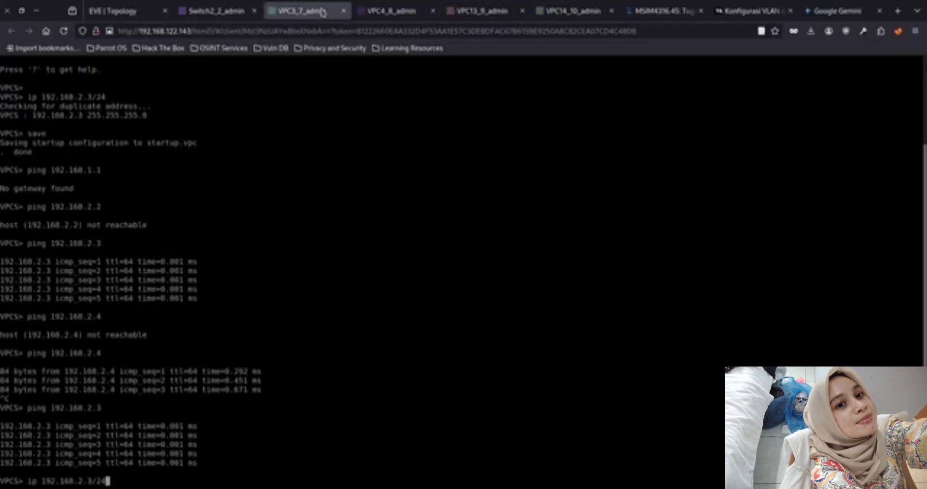
Leave configuration mode on Switch2 and display its VLAN table with show vlan
click(217, 10)
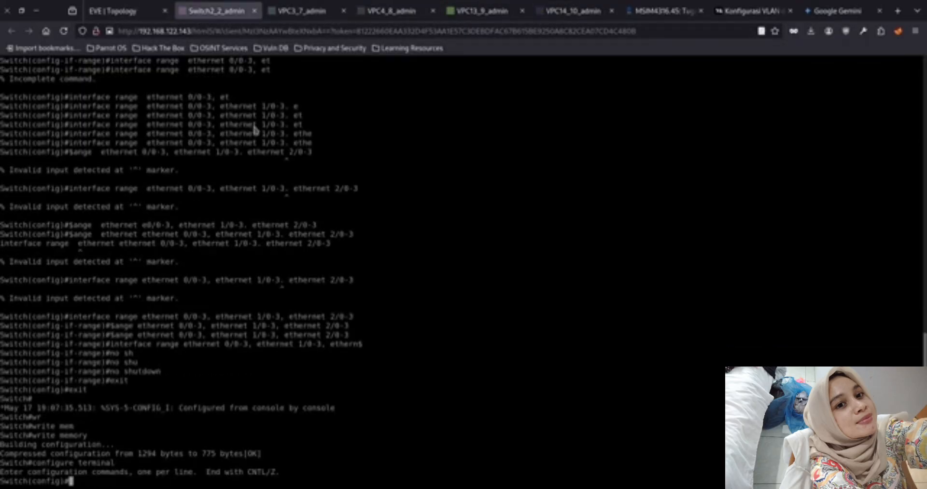
text(o)
key(Tab)
text(w)
key(Tab)
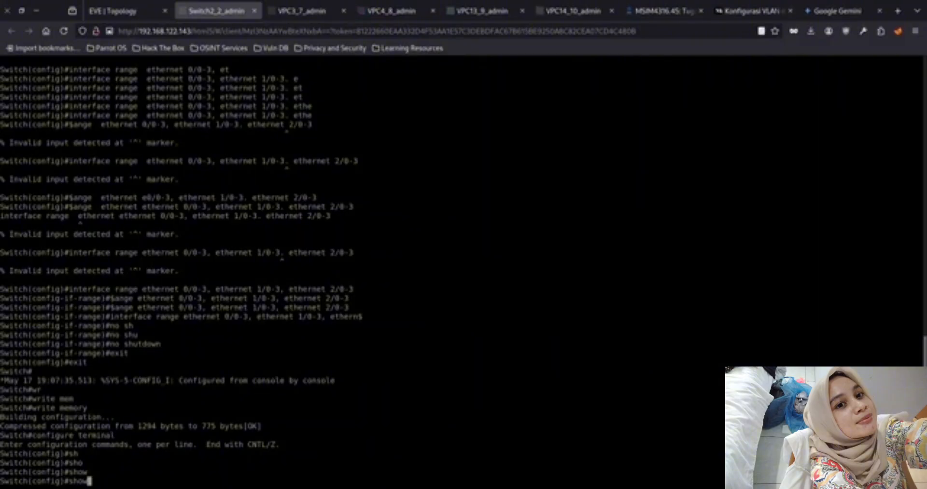
key(ctrl+c)
text(show vlan)
key(Return)
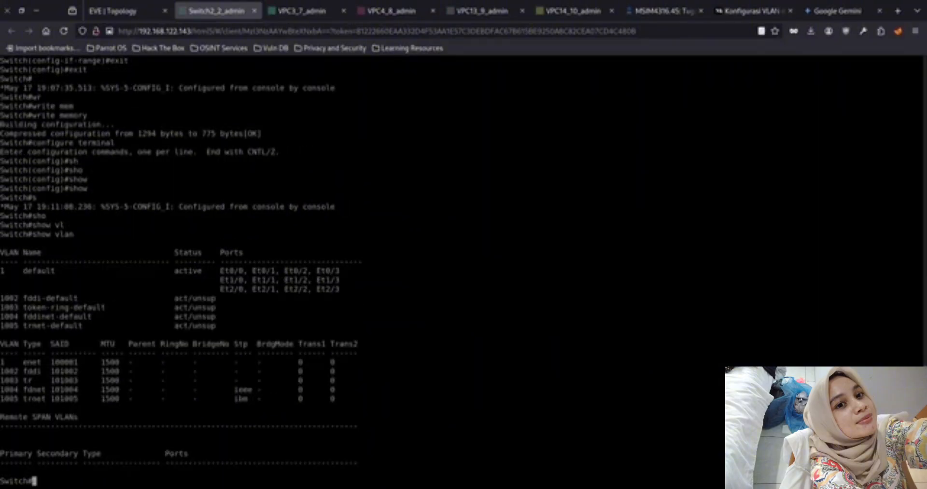
Open the Switch1 console from the topology and enter privileged and global configuration mode
click(131, 13)
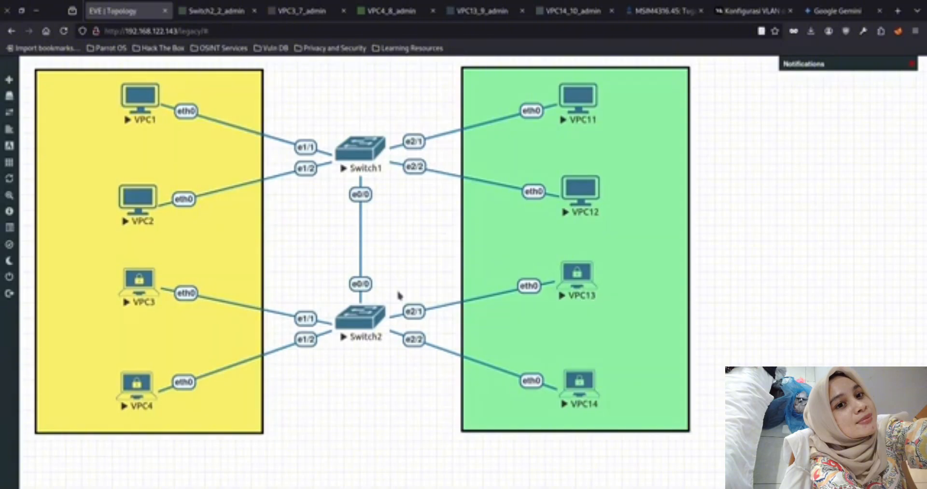
click(361, 148)
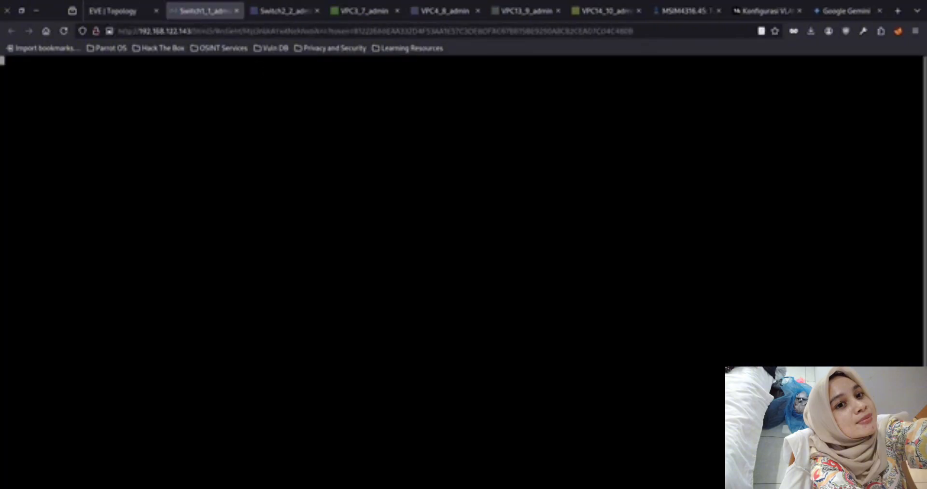
key(Return)
text(en)
key(Tab)
key(Return)
text(conf)
key(Tab)
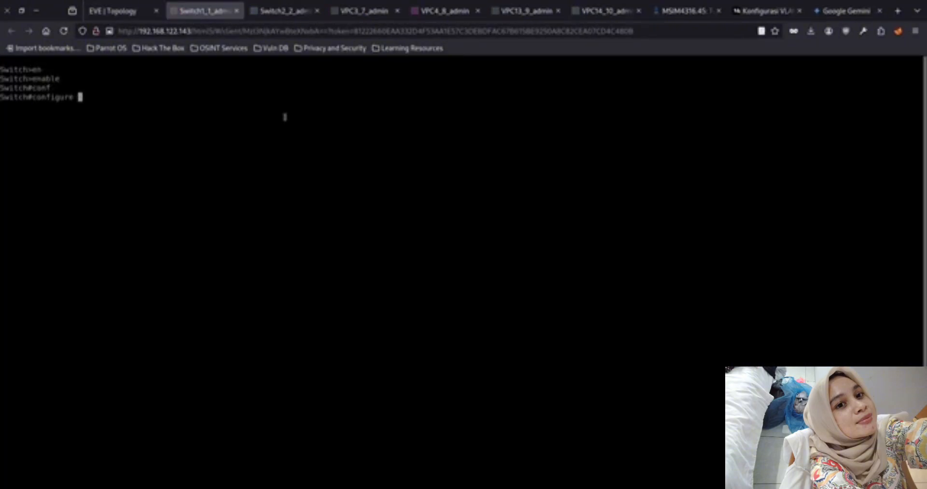
text(ter)
key(Tab)
key(Return)
click(296, 12)
click(379, 14)
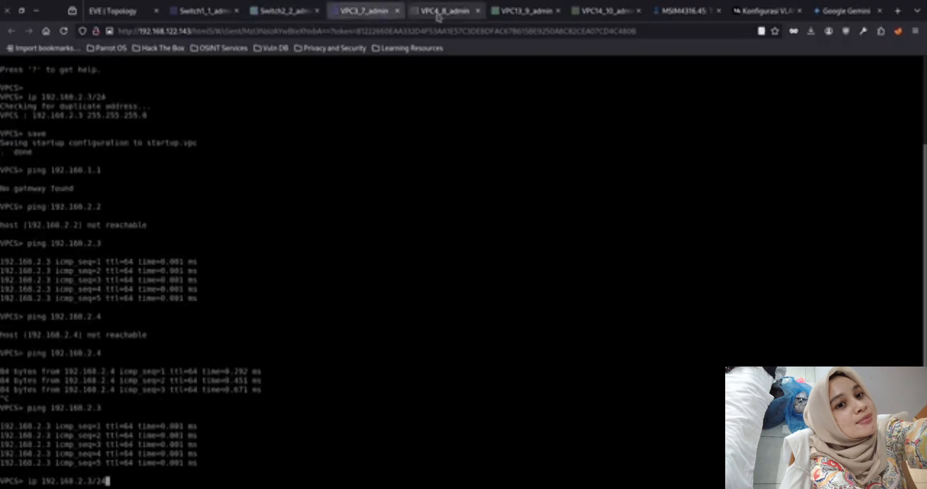
click(452, 15)
click(591, 14)
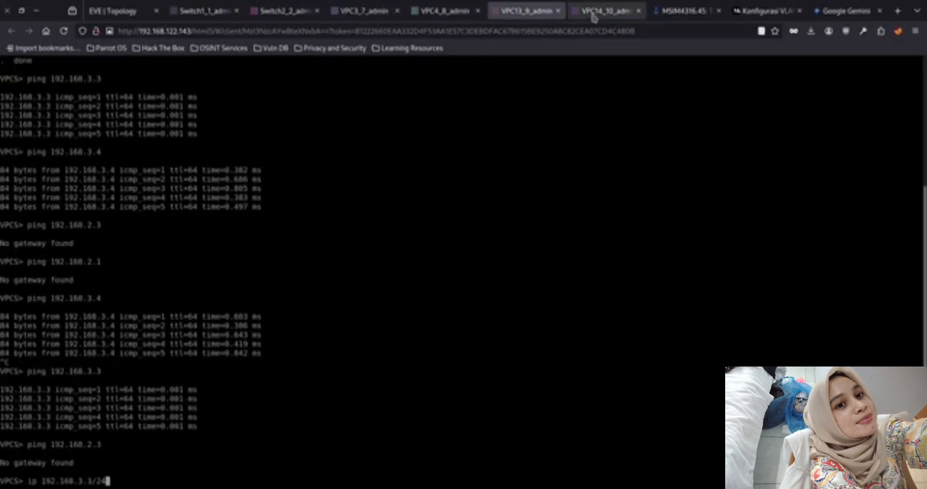
click(377, 14)
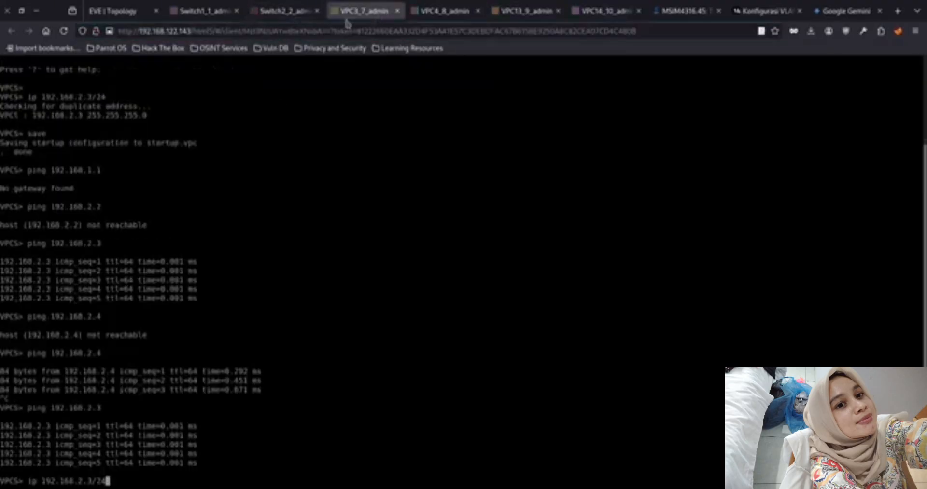
click(451, 12)
Save Switch2's configuration with write memory
click(288, 9)
text(wri)
key(Tab)
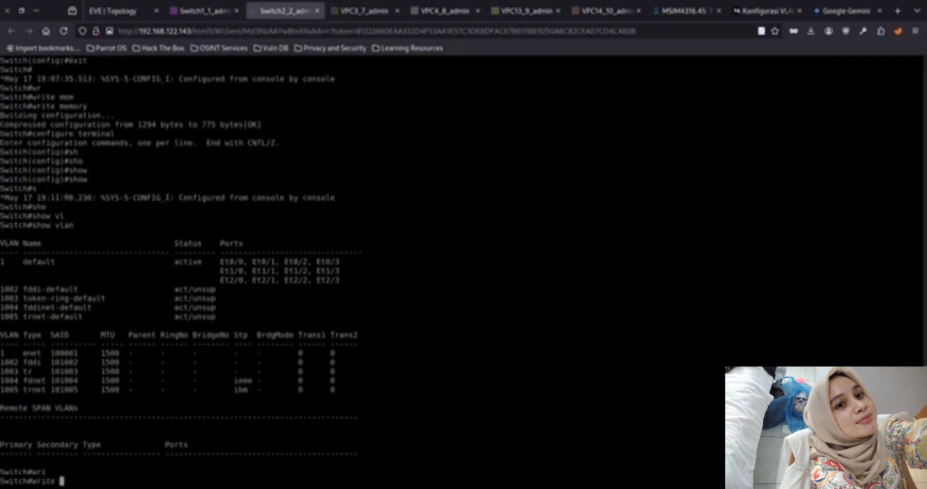
text(mem)
key(Tab)
key(Return)
Set the hostname of Switch1 to SW1
click(209, 14)
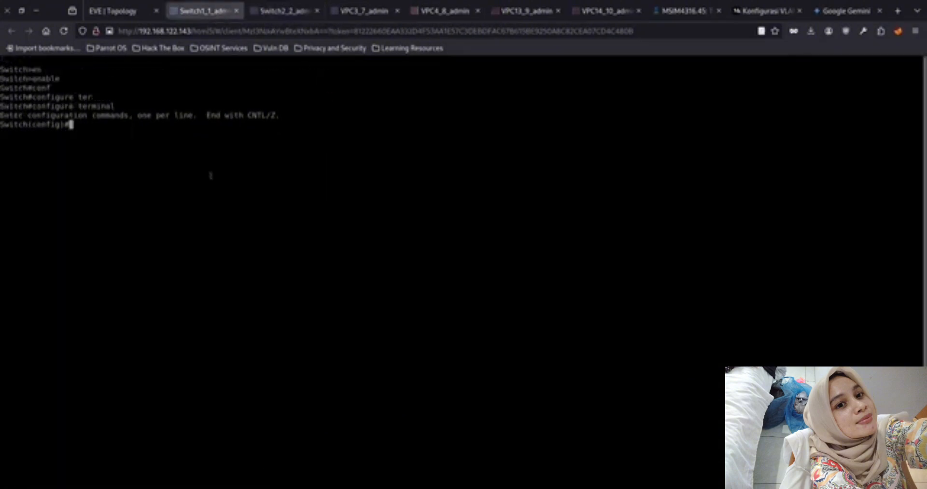
text(host)
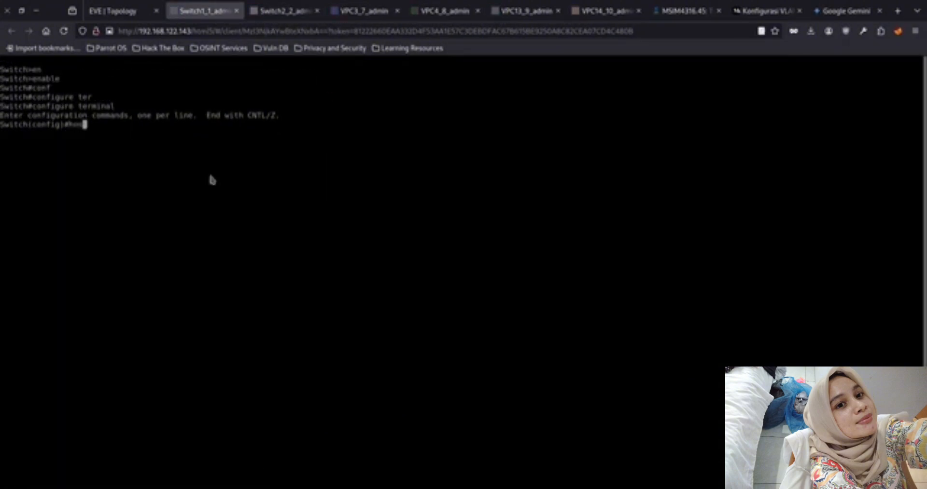
key(Tab)
text(SW1)
key(Return)
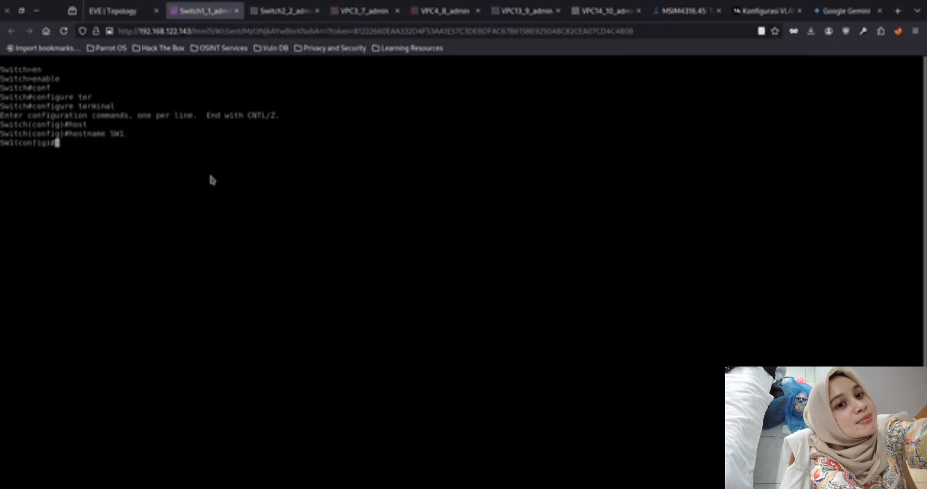
Check Switch1's link to Switch2 in the topology and enter interface configuration for ethernet 0/0 on SW1
click(115, 11)
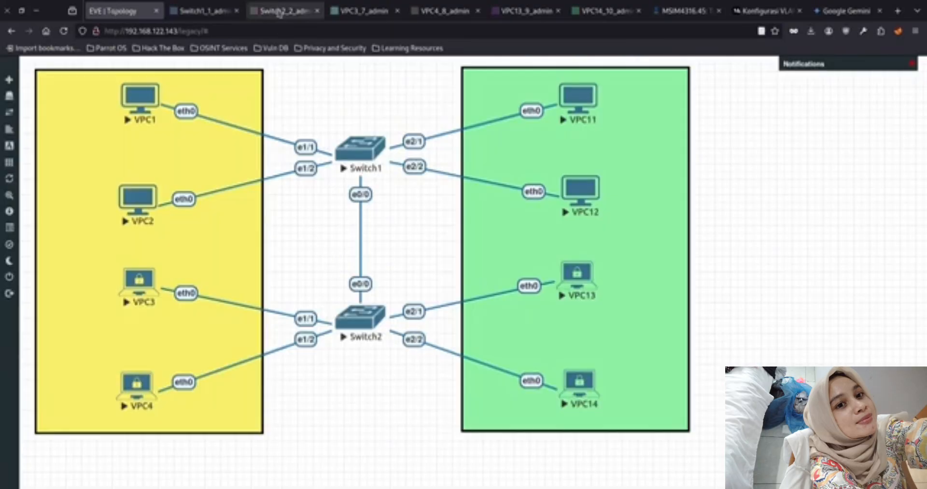
click(209, 11)
text(int)
key(Tab)
key(BackSpace)
text(t)
key(Tab)
text(e)
key(Tab)
text(t)
key(Tab)
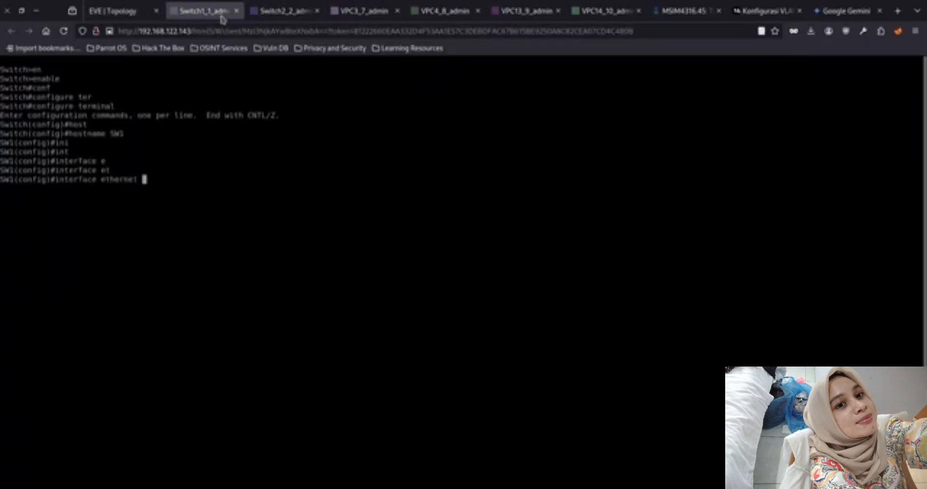
text(0/0)
key(Return)
Try to set ethernet 0/0 on SW1 to trunk mode with switchport mode trunk
text(sw)
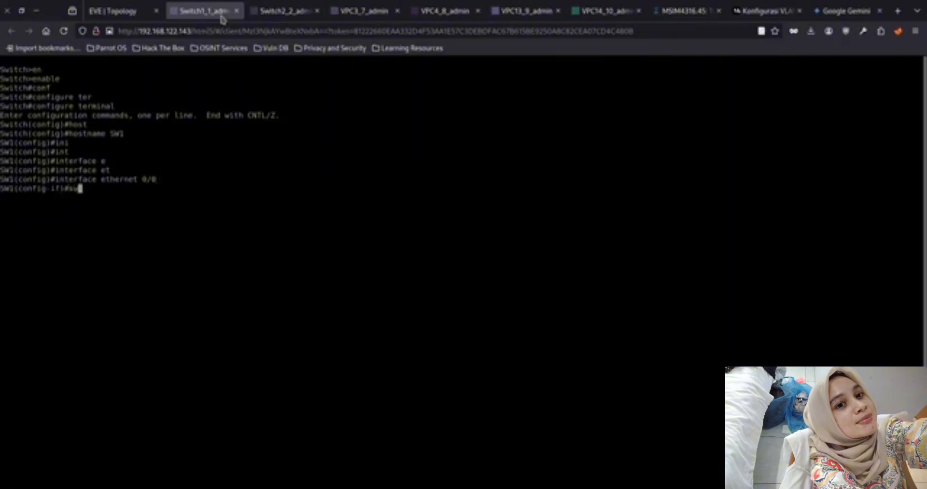
key(Tab)
text(mod)
key(Tab)
text(tr)
key(Tab)
key(Return)
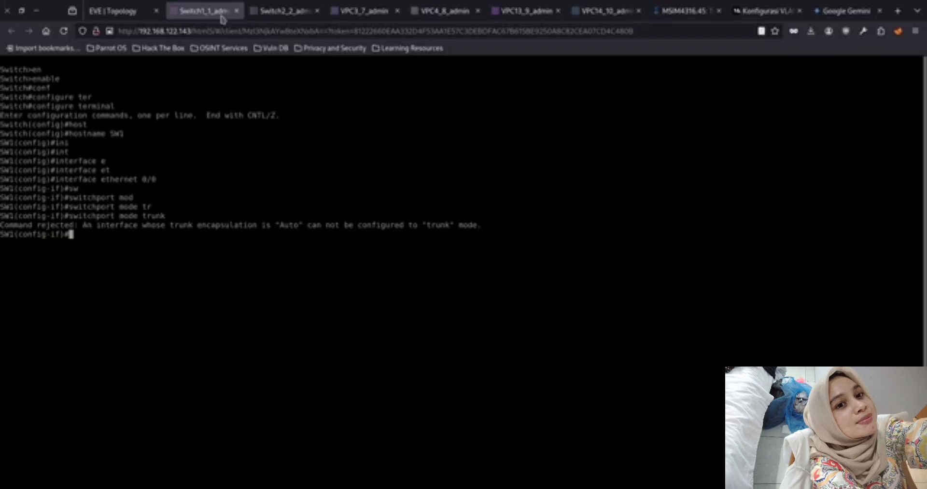
Search the web for "interface encapsultaed with trunk mode auto cannot" and open the Cisco Learning Network thread
click(893, 12)
text(interface en)
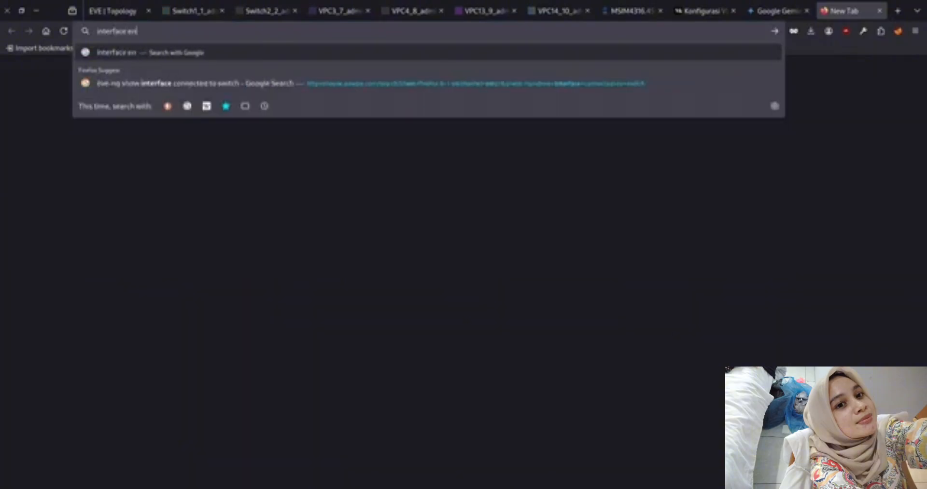
text(capsultaed with trunk mode auto cannot)
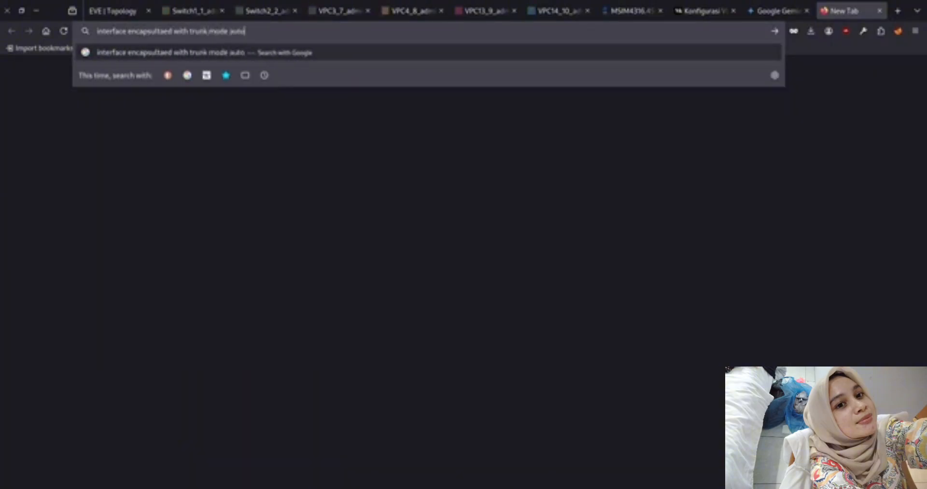
key(Return)
click(340, 141)
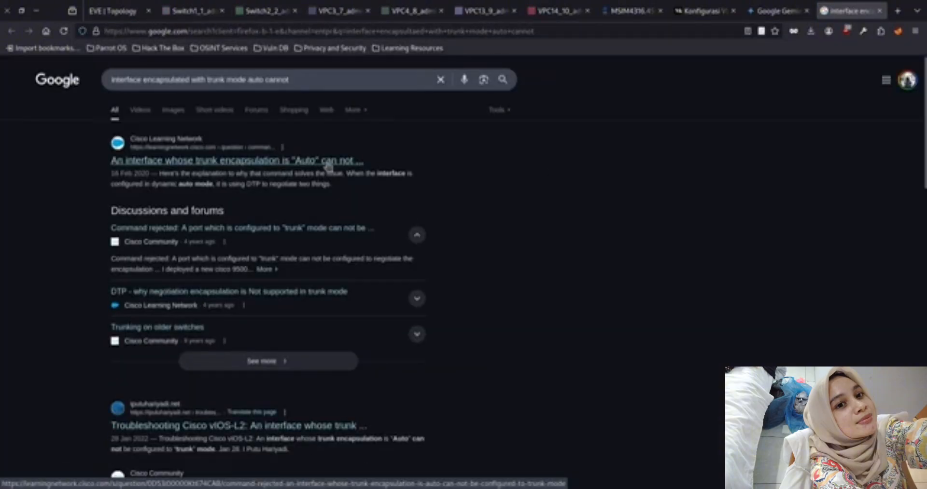
click(339, 164)
Compare the thread with SW1's rejected trunk command and read the answers about setting the trunk encapsulation type
click(193, 11)
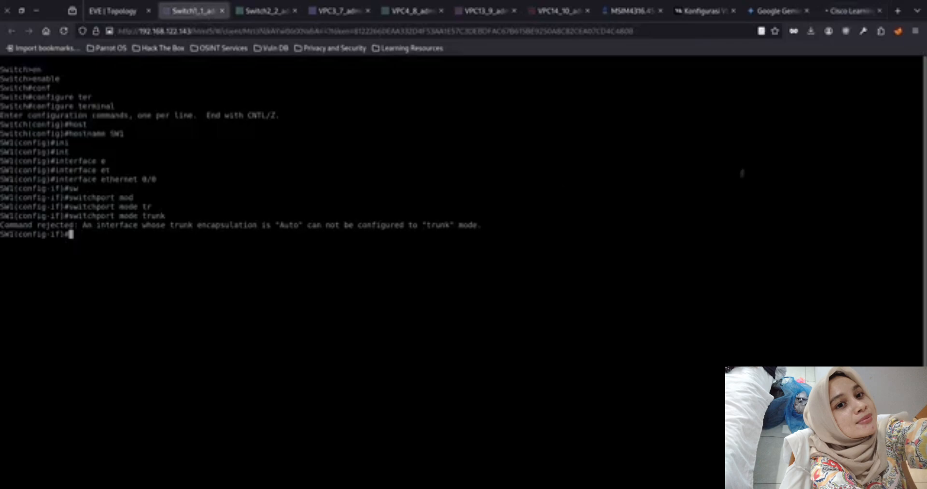
click(833, 15)
scroll(430, 270, down, 10)
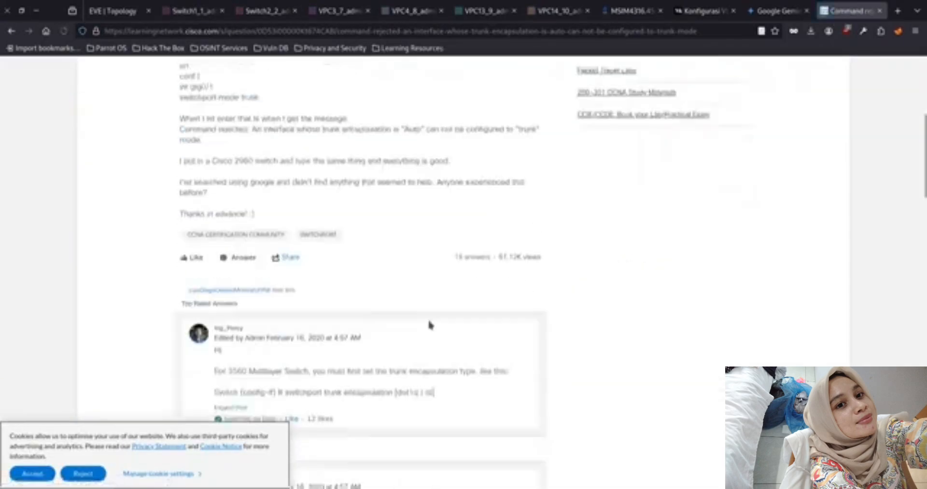
scroll(435, 318, down, 6)
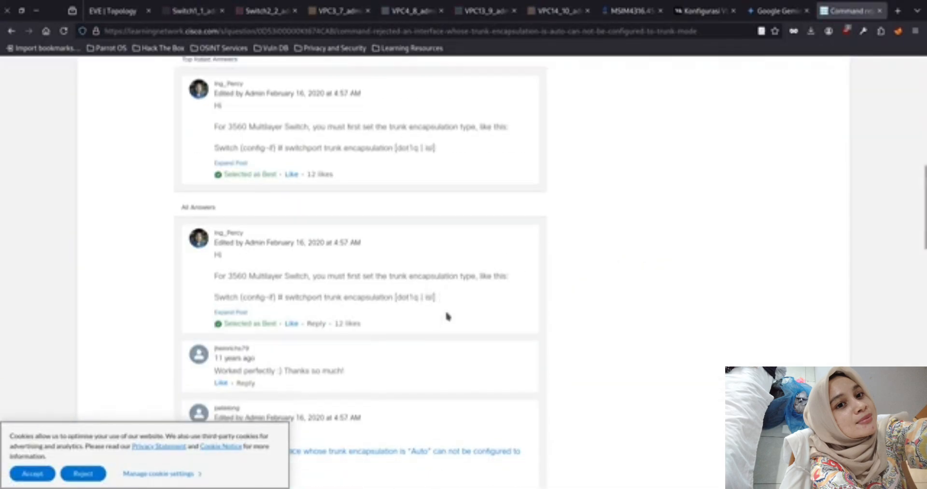
scroll(445, 316, down, 6)
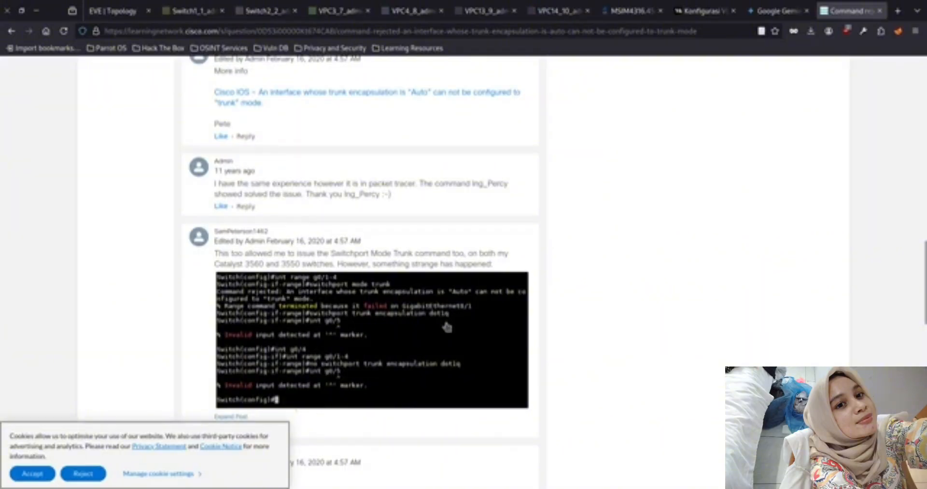
scroll(362, 355, down, 2)
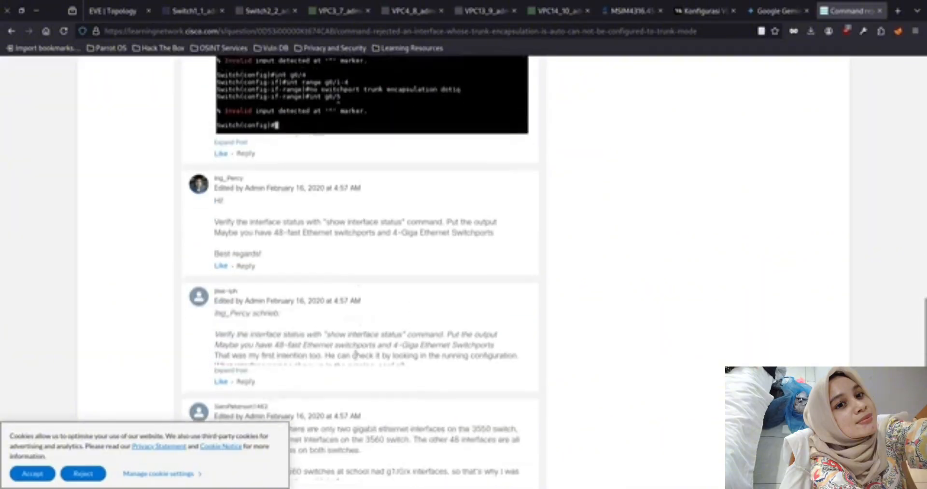
Return to the Switch1 console and leave interface and global configuration modes for privileged mode on SW1
click(199, 13)
text(sho)
key(Tab)
text(w)
key(Tab)
key(BackSpace)
key(BackSpace)
key(BackSpace)
key(BackSpace)
text(ex)
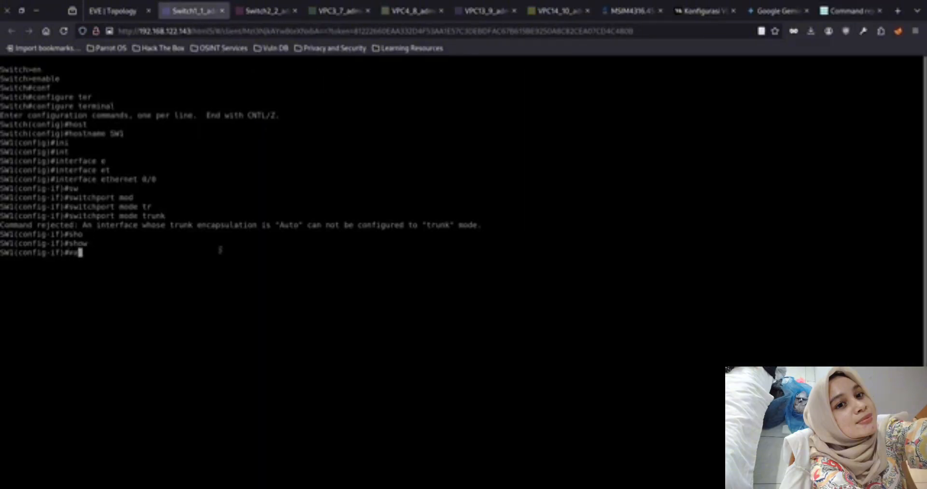
text(it)
key(Return)
text(sho)
key(Tab)
key(Tab)
text(wexit)
key(Return)
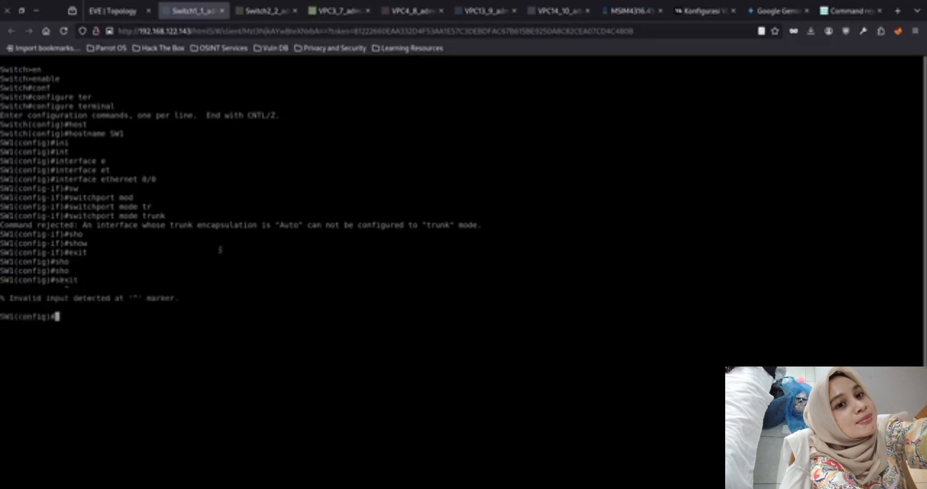
text(exit)
key(Return)
List the status of SW1's ports with show interfaces status
text(sho)
key(Tab)
text(int)
key(Tab)
text(st)
key(Tab)
text(att)
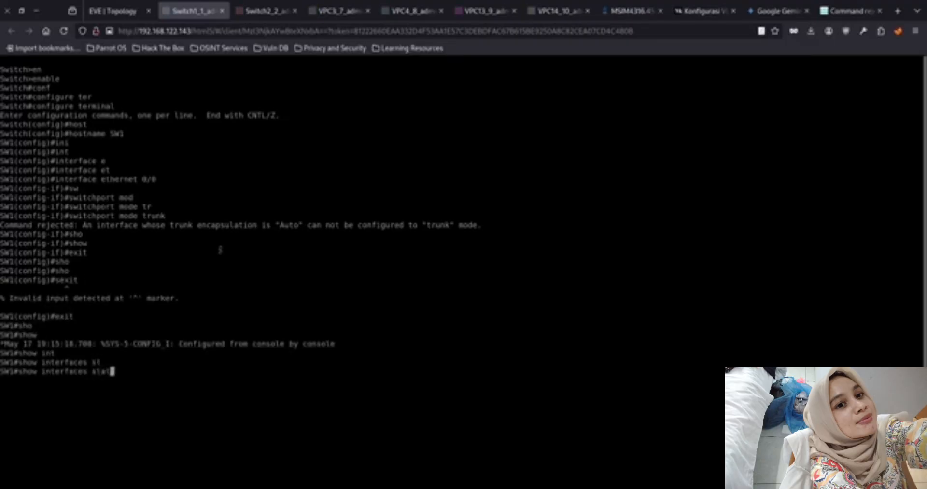
key(Tab)
key(BackSpace)
text(u)
key(Tab)
key(Return)
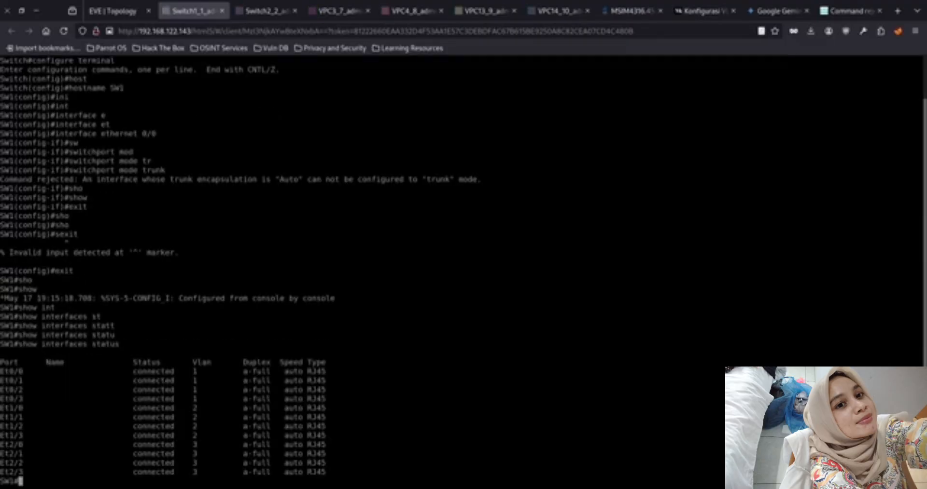
Read the expanded Cisco Learning Network replies on why the encapsulation must be specified before trunk mode
click(849, 11)
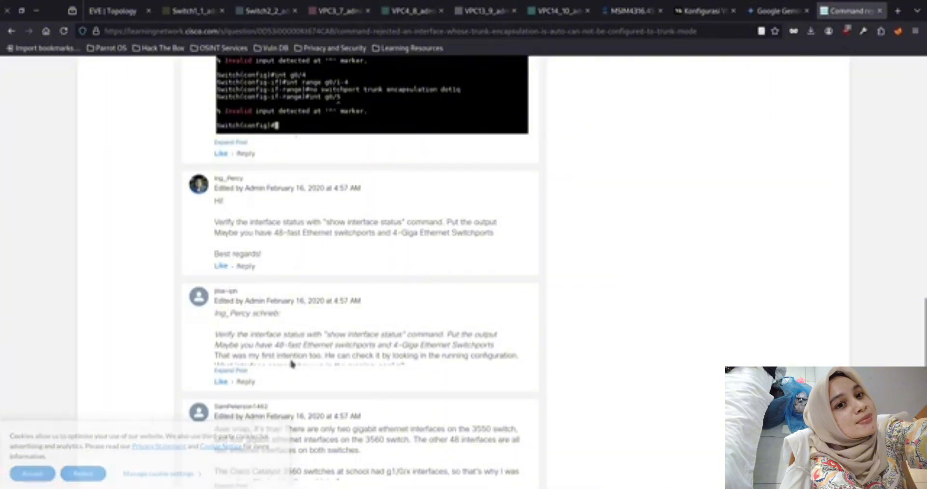
scroll(288, 366, down, 5)
click(232, 389)
click(231, 272)
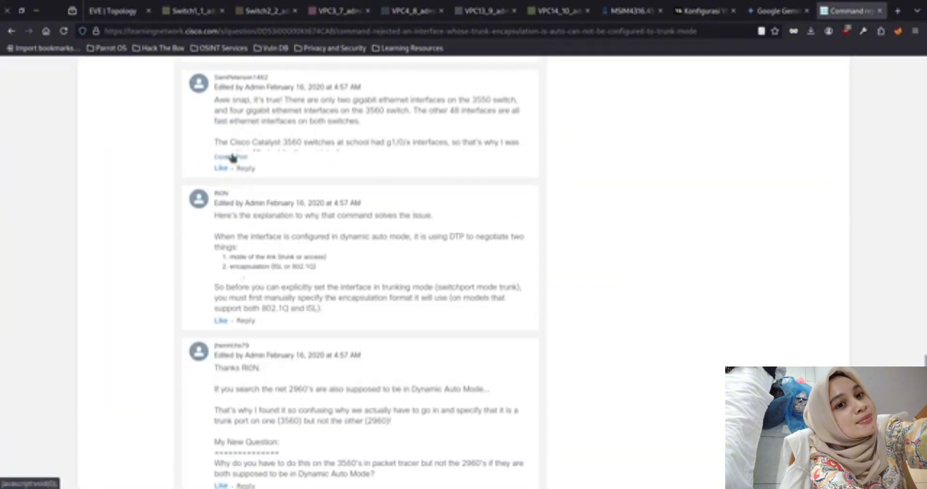
click(231, 157)
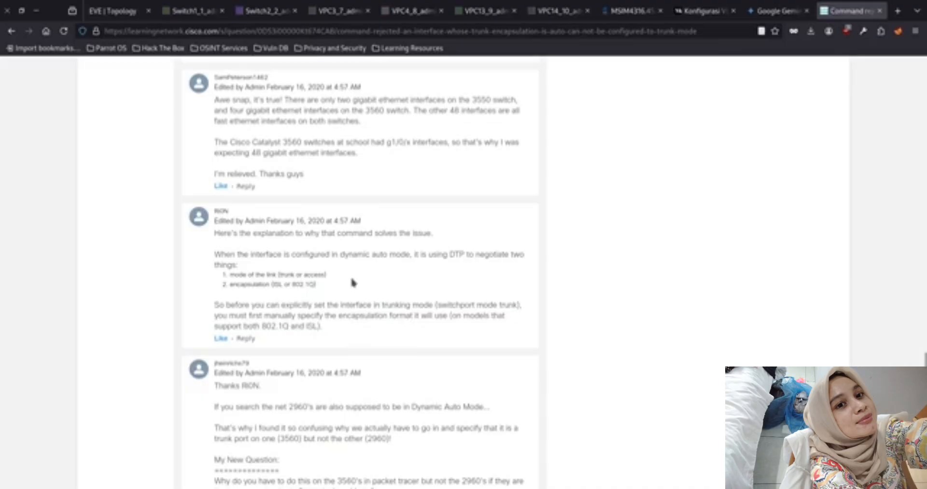
click(124, 15)
click(190, 11)
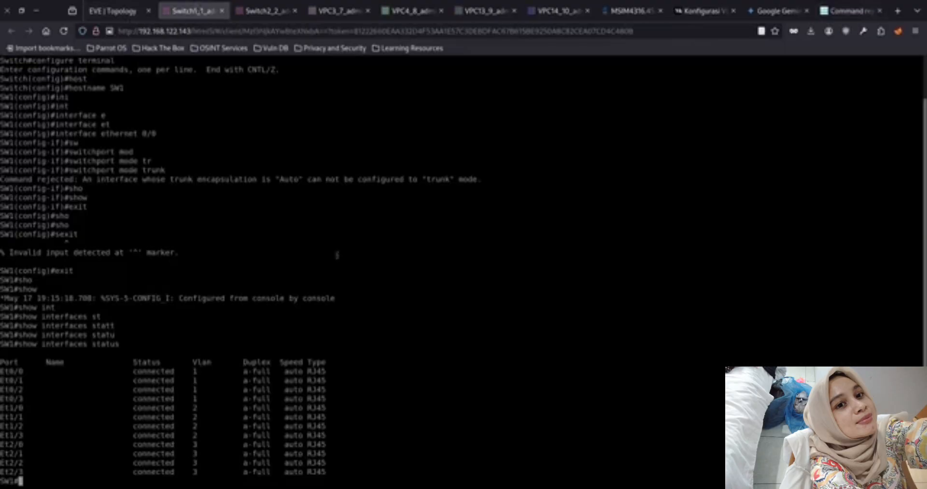
Enter global configuration mode on SW1 again with enable and configure terminal
key(Up)
key(Up)
key(Up)
key(Return)
key(Up)
key(Up)
key(Up)
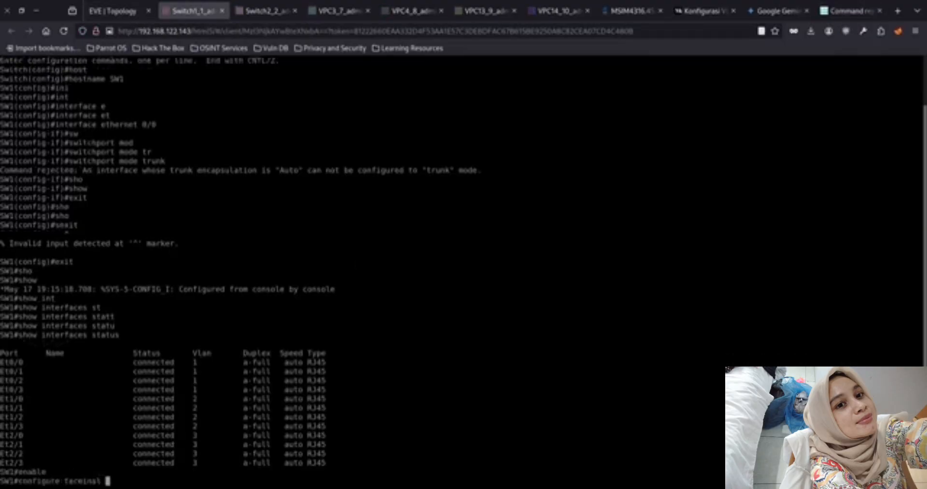
key(Return)
Re-enter interface ethernet 0/0 on SW1 and retry switchport mode trunk
key(Up)
key(Up)
key(Up)
key(Up)
key(Return)
key(Up)
key(Up)
key(Up)
key(Up)
key(Up)
key(Up)
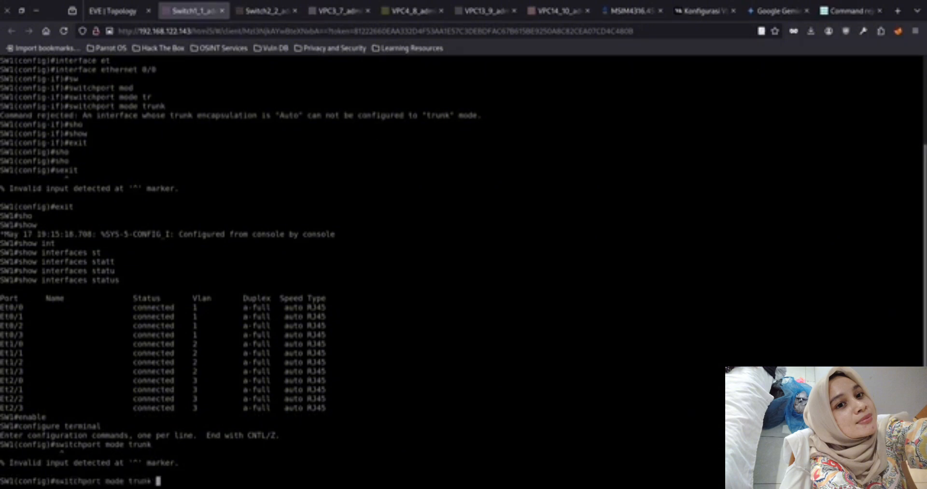
key(Return)
key(Up)
key(Up)
key(Up)
key(Return)
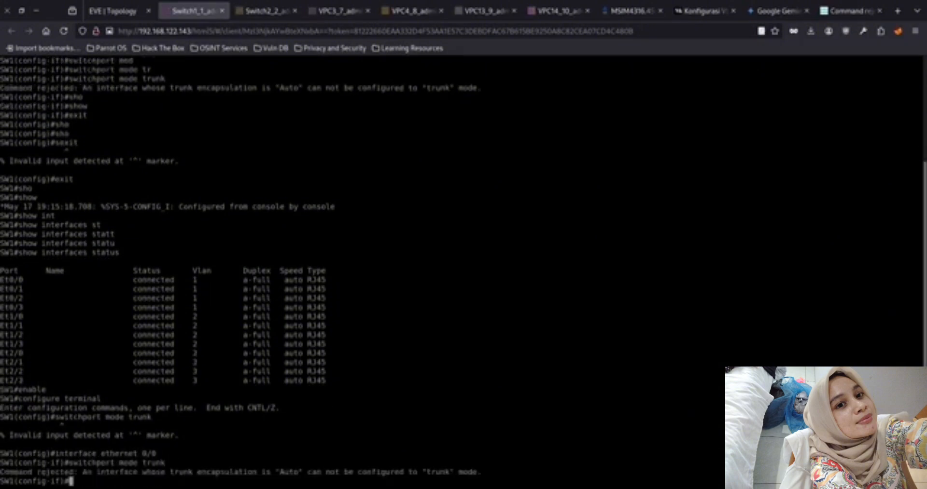
Check the thread's remaining replies and open the iputuhariyadi.net article "Troubleshooting Cisco vIOS-L2" from the search results in a new tab
click(850, 11)
scroll(462, 216, down, 3)
click(223, 366)
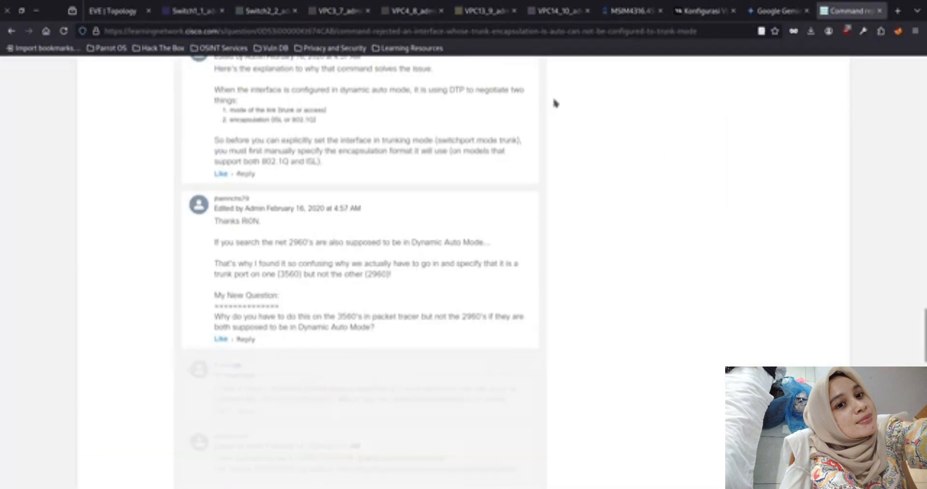
scroll(335, 295, down, 9)
key(alt+Left)
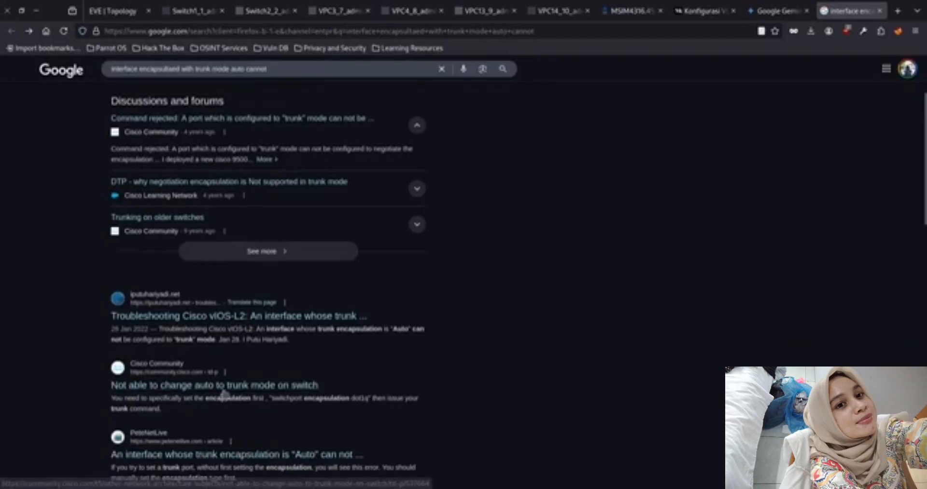
middle_click(241, 317)
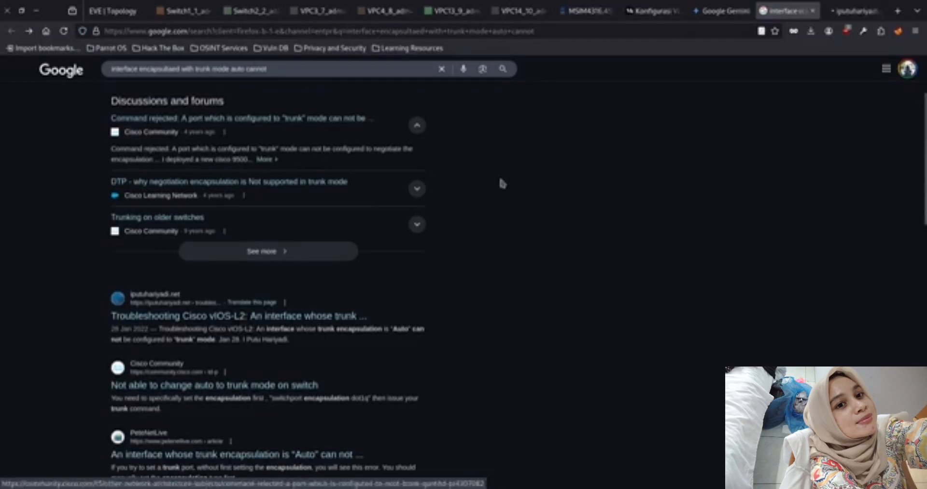
key(ctrl+Tab)
Read the article's explanation of the switchport trunk encapsulation options and the command that verifies them
scroll(395, 246, down, 10)
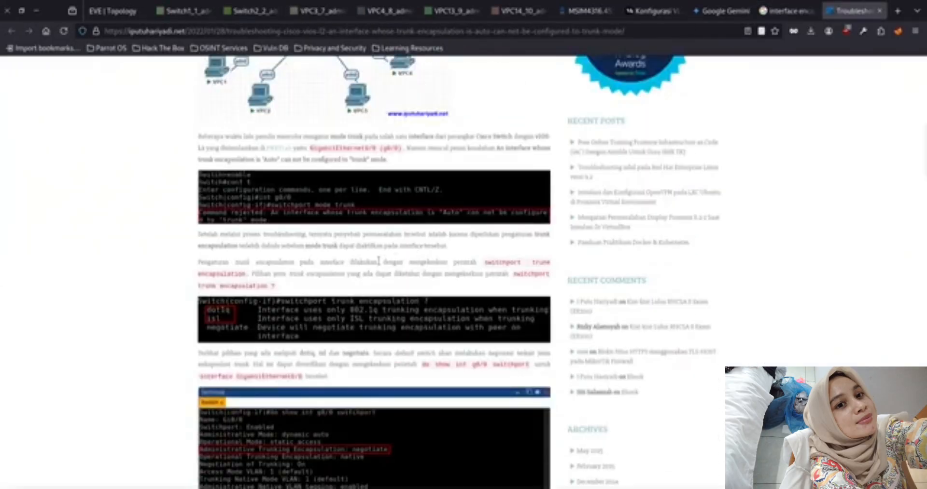
scroll(391, 231, up, 5)
scroll(393, 222, down, 6)
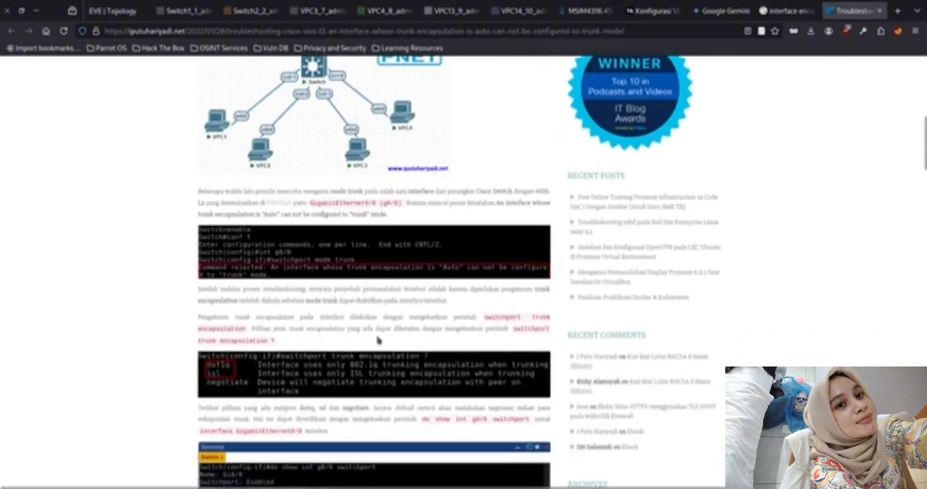
scroll(430, 347, down, 3)
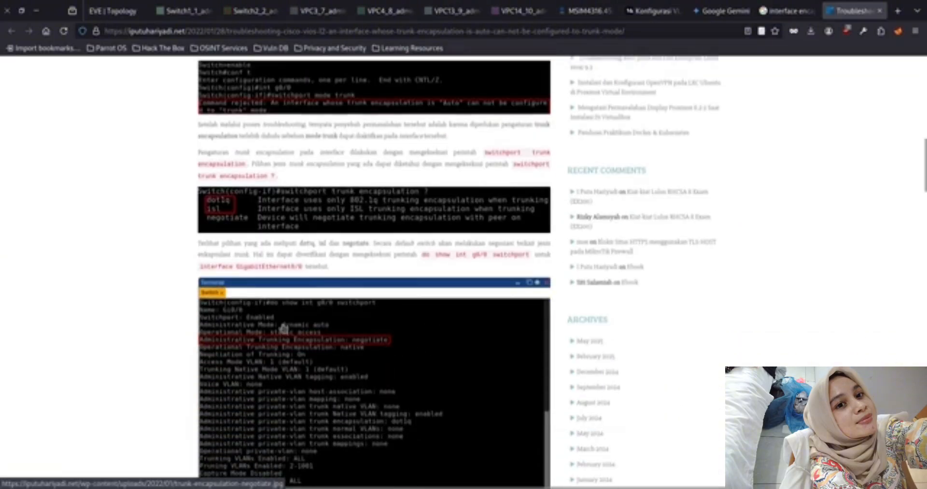
Following the article's example, try to show the port's switchport settings on SW1 with do show int 0/0 switchport
click(138, 11)
click(176, 11)
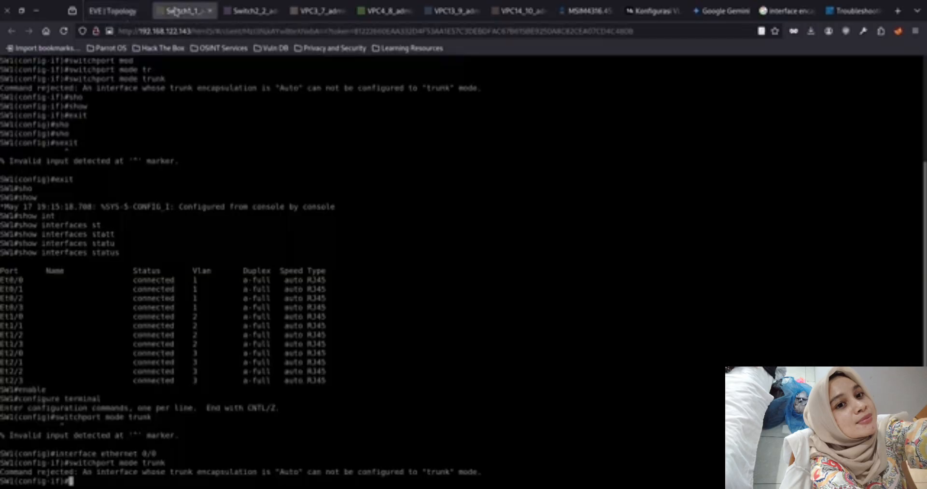
text(sho)
key(Tab)
key(Tab)
click(826, 13)
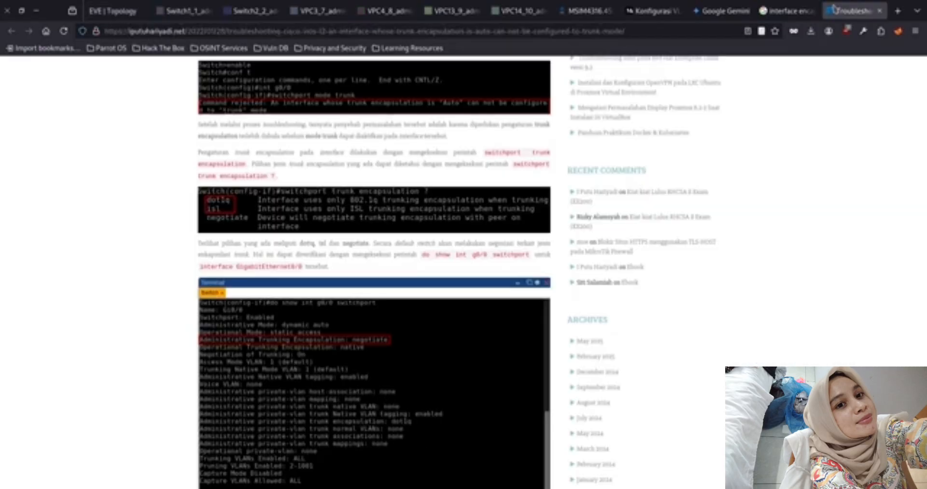
click(183, 11)
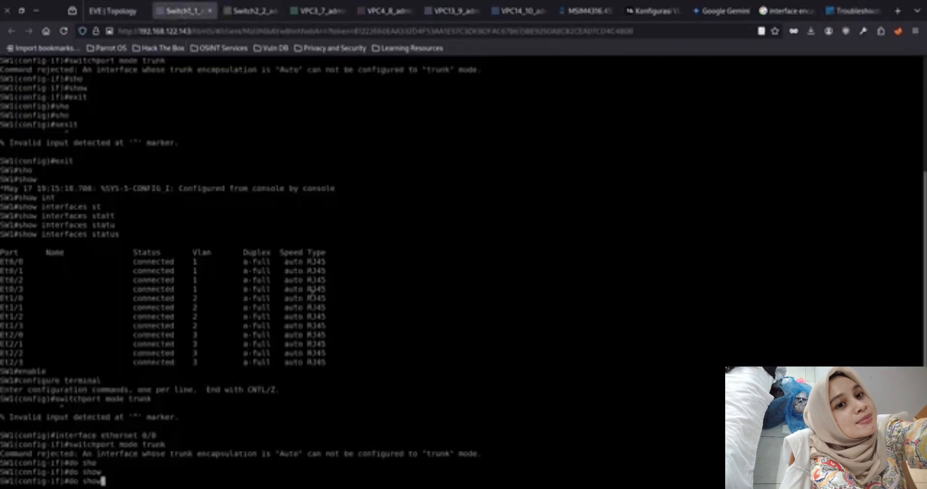
text(int)
key(Tab)
text(e0/0)
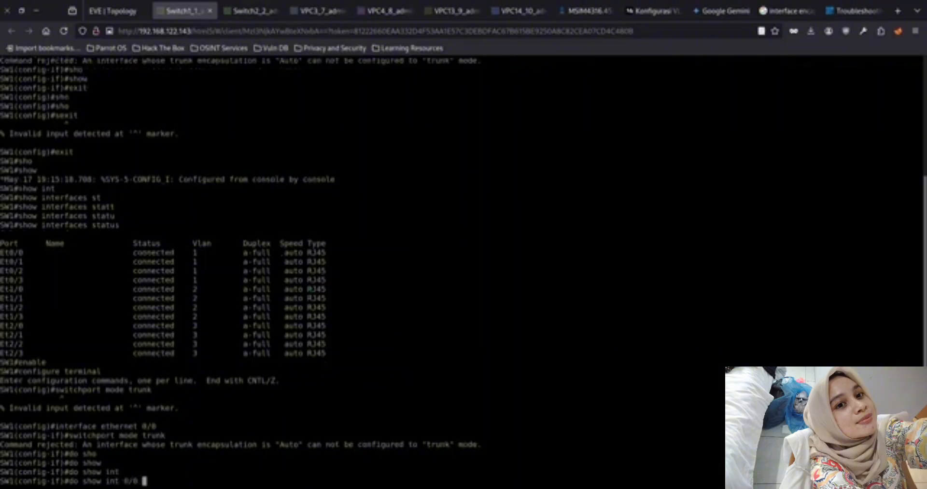
click(853, 12)
click(193, 12)
click(838, 14)
click(183, 10)
text(switchport)
key(Return)
Correct the interface name and run do show int e0/0 switchport on SW1
key(Up)
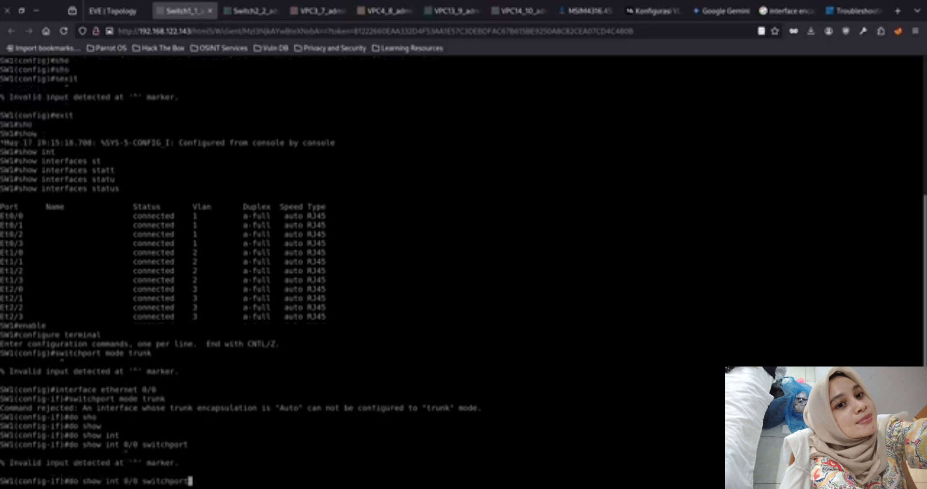
key(Left)
key(Left)
key(Left)
key(Left)
key(Left)
key(Left)
key(Left)
key(Left)
key(Left)
key(Left)
key(Left)
key(Left)
key(Left)
key(Left)
text(e)
key(Return)
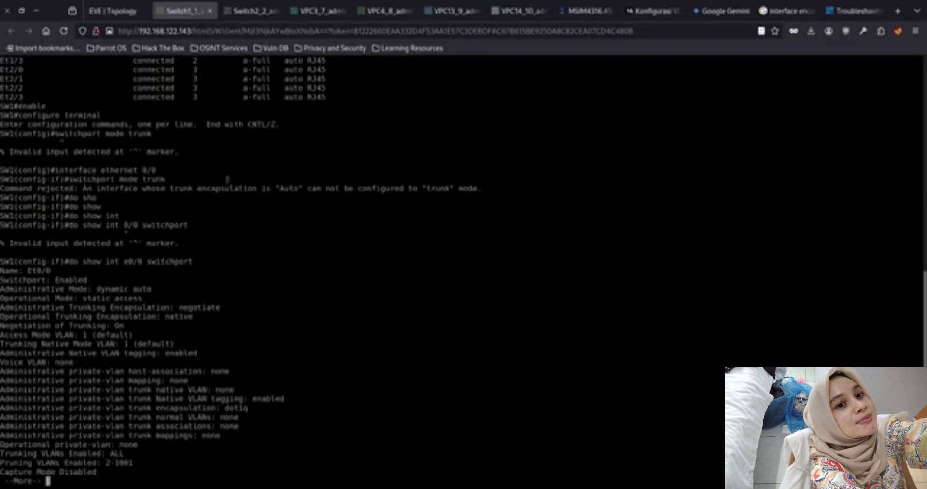
Compare SW1's switchport output with the article and read how it sets dot1q encapsulation before trunk mode
click(855, 10)
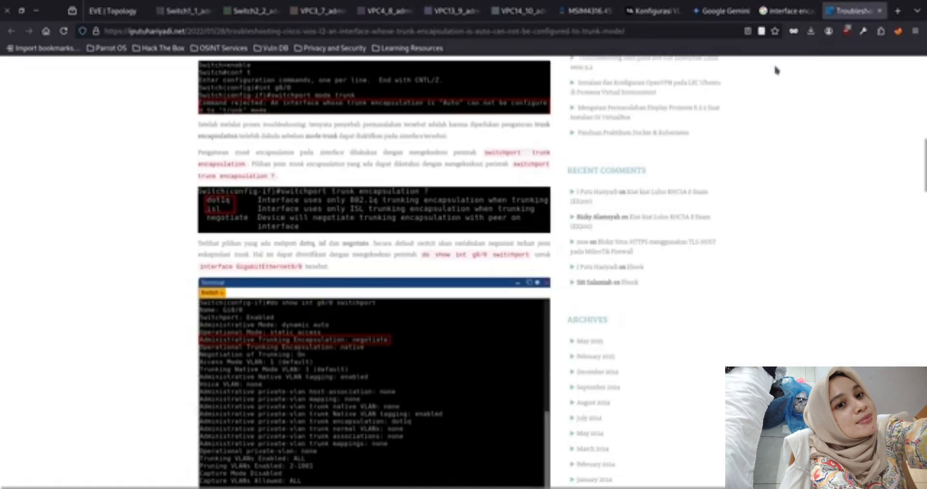
click(184, 10)
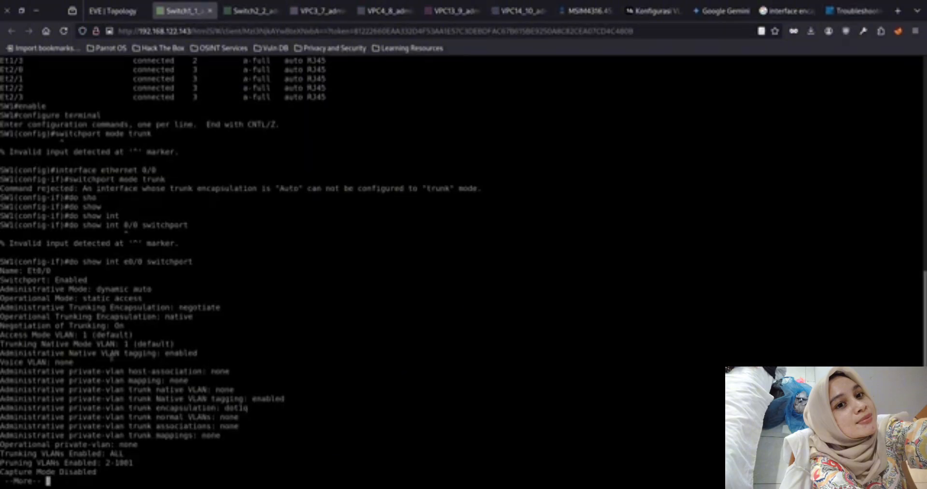
click(854, 10)
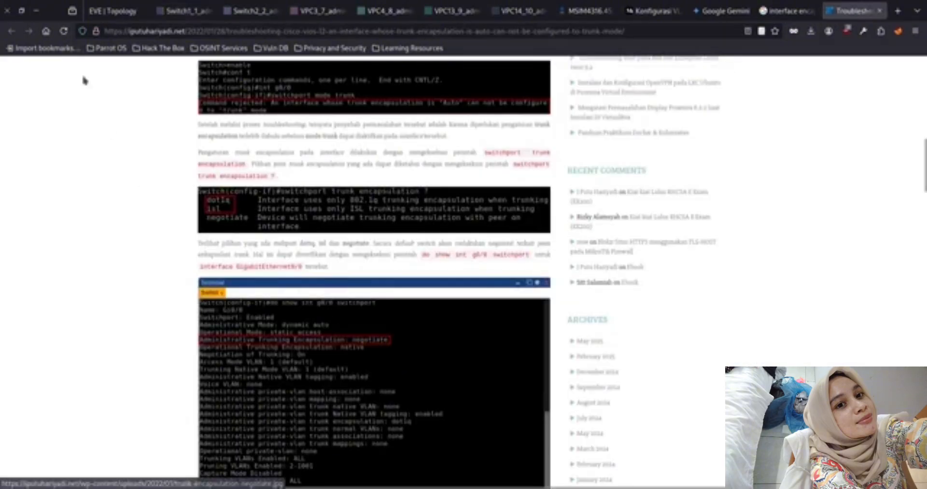
click(114, 11)
click(183, 10)
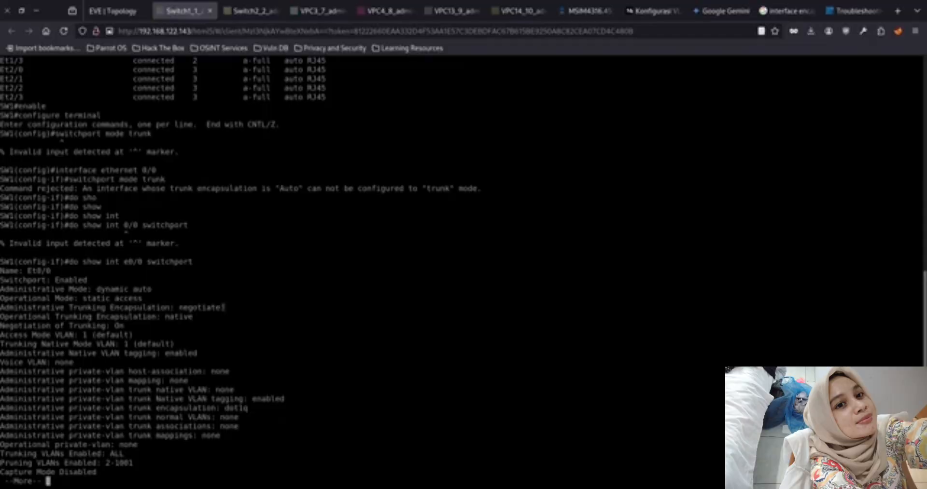
click(854, 11)
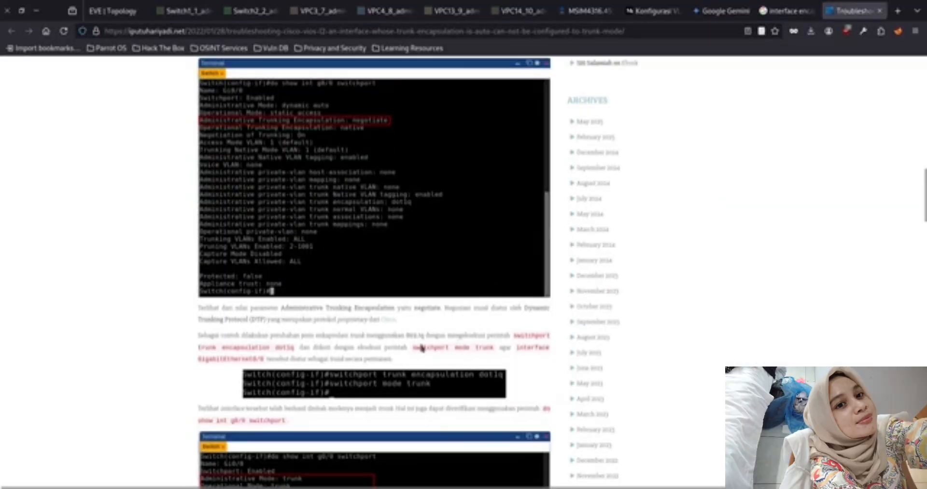
scroll(316, 333, down, 7)
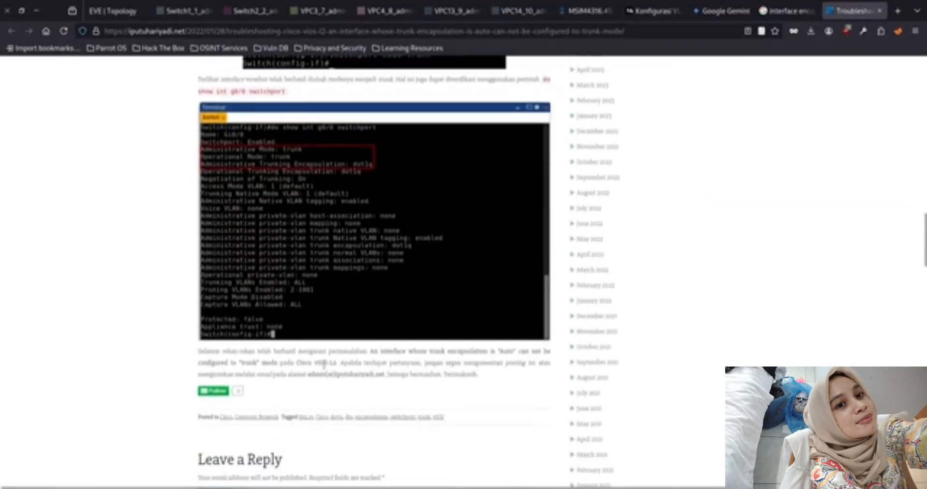
scroll(285, 354, up, 6)
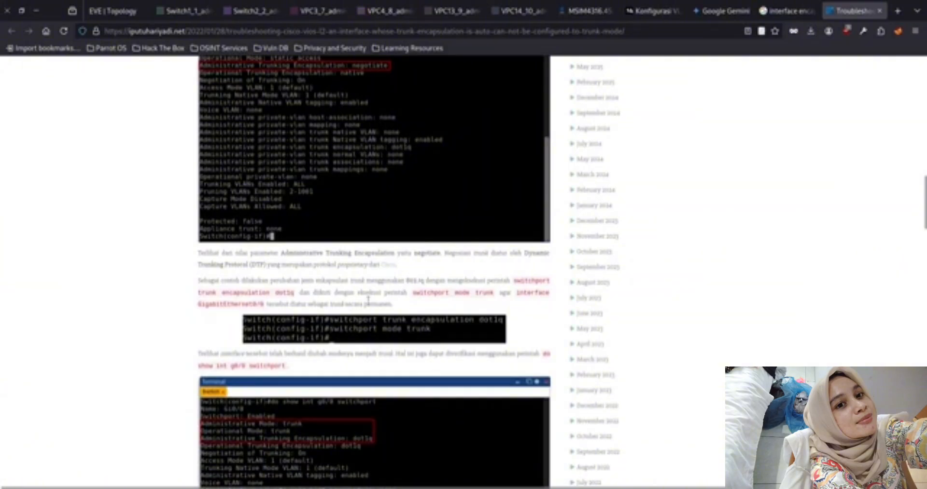
Set the trunk encapsulation of ethernet 0/0 on SW1 with switchport trunk encapsulation dot1q
click(112, 10)
click(186, 11)
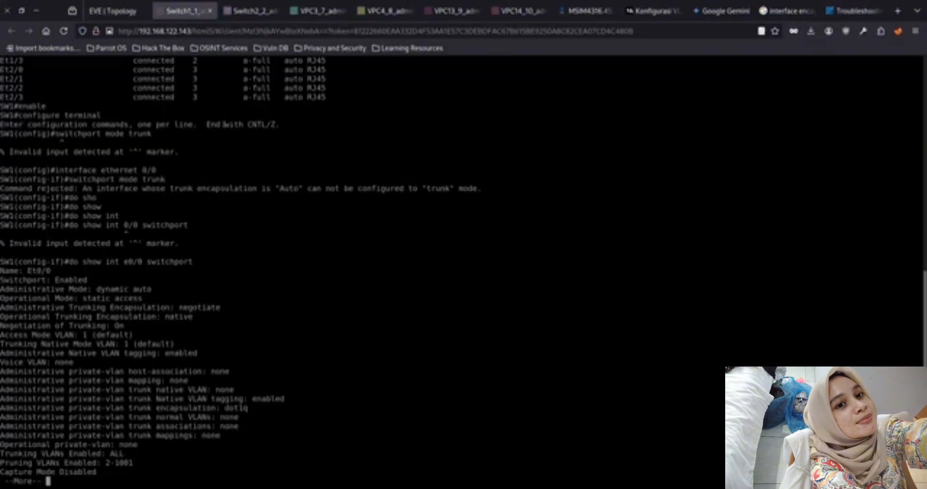
key(space)
text(swi)
key(Tab)
text(tr)
key(Tab)
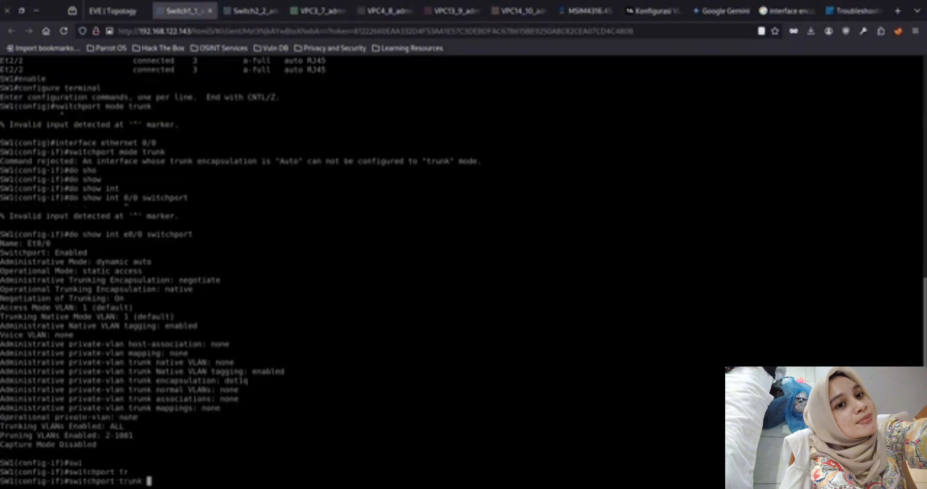
click(850, 13)
click(107, 17)
click(170, 14)
text(en)
key(Tab)
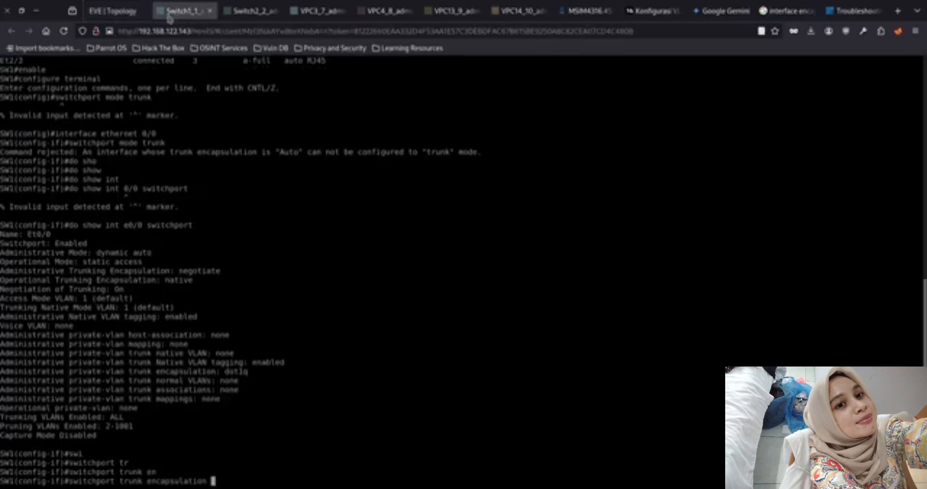
text(dot)
key(Tab)
key(Return)
Re-enter interface ethernet 0/0 on SW1 and apply switchport trunk encapsulation dot1q once more
key(Up)
key(Up)
key(Up)
key(Up)
key(Up)
key(Up)
key(Up)
key(Up)
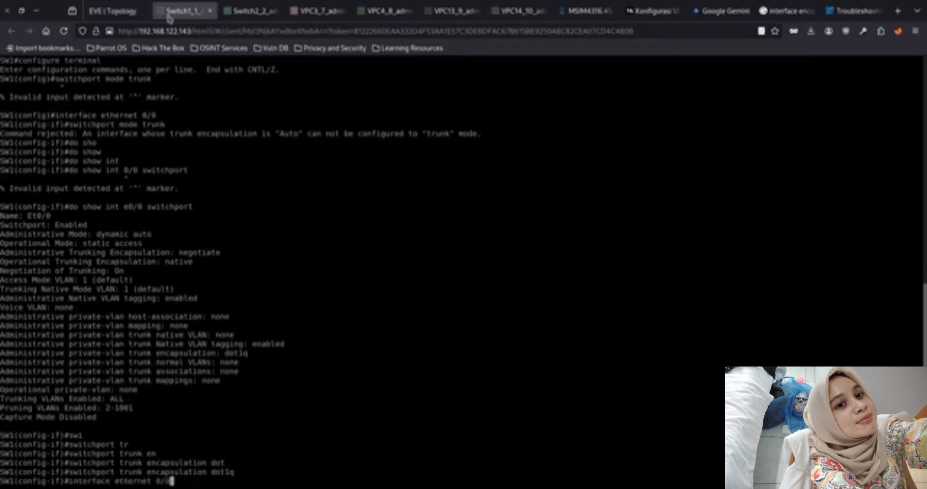
key(Down)
key(Up)
key(Return)
key(Up)
key(Up)
key(Return)
Put ethernet 0/0 on SW1 into trunk mode by running switchport mode trunk again
key(Up)
key(Up)
key(Up)
key(Up)
key(Up)
key(Up)
key(Up)
key(Up)
key(Up)
key(Up)
key(Up)
key(Up)
key(Up)
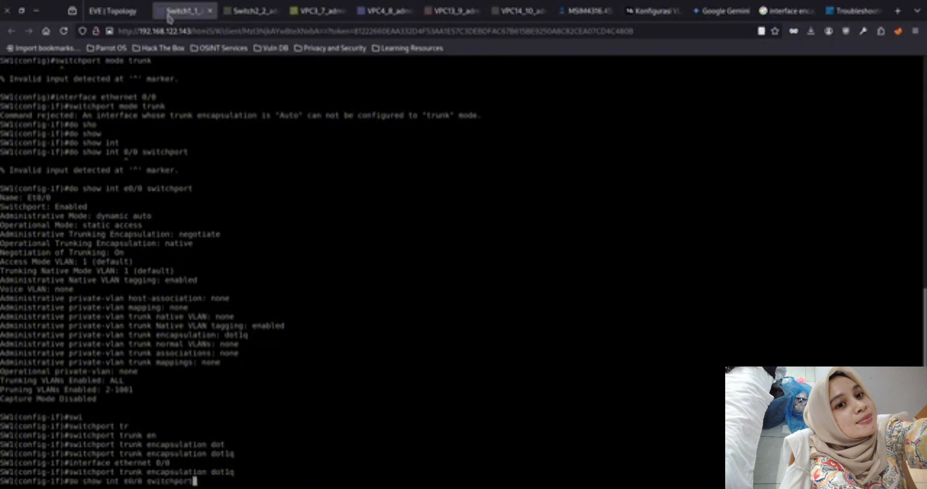
key(Return)
Switch to the Switch2 console and enter global configuration mode with configure terminal
key(ctrl+Tab)
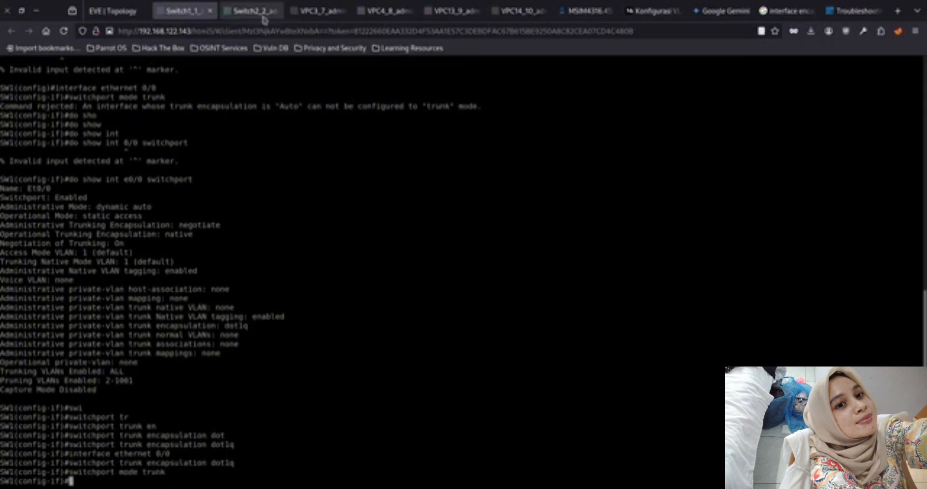
text(in)
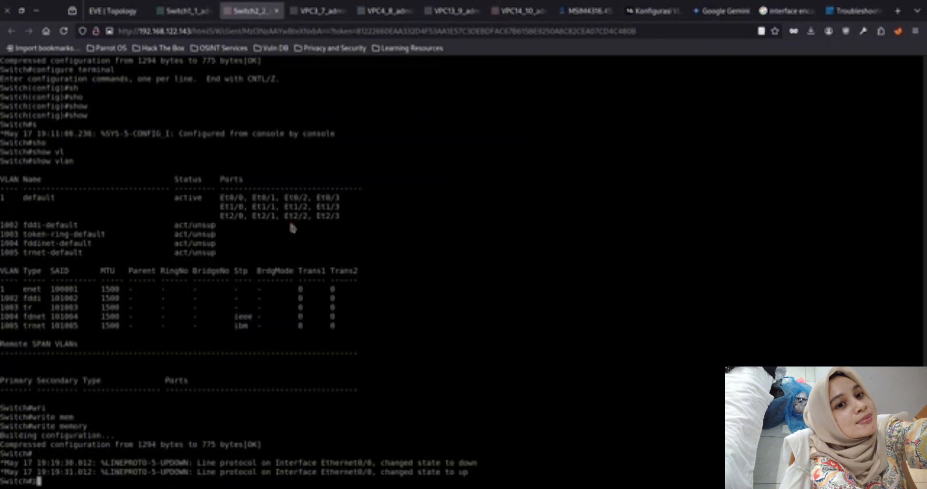
key(Tab)
text(ter)
key(Tab)
key(BackSpace)
key(BackSpace)
key(BackSpace)
key(BackSpace)
key(BackSpace)
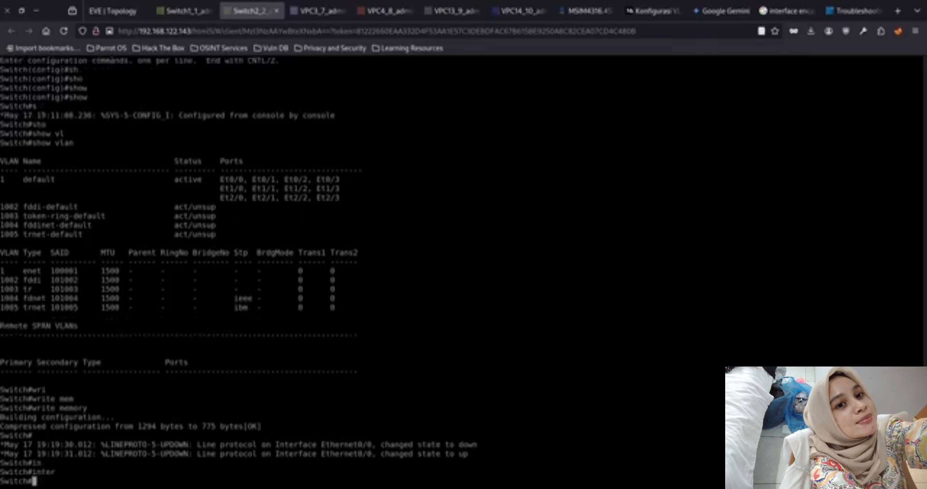
text(conf)
key(Tab)
text(ter)
key(Tab)
key(Return)
Enter interface e0/0 on Switch2 and set its trunk encapsulation with switchport trunk encapsulation dot1q
text(int)
key(Tab)
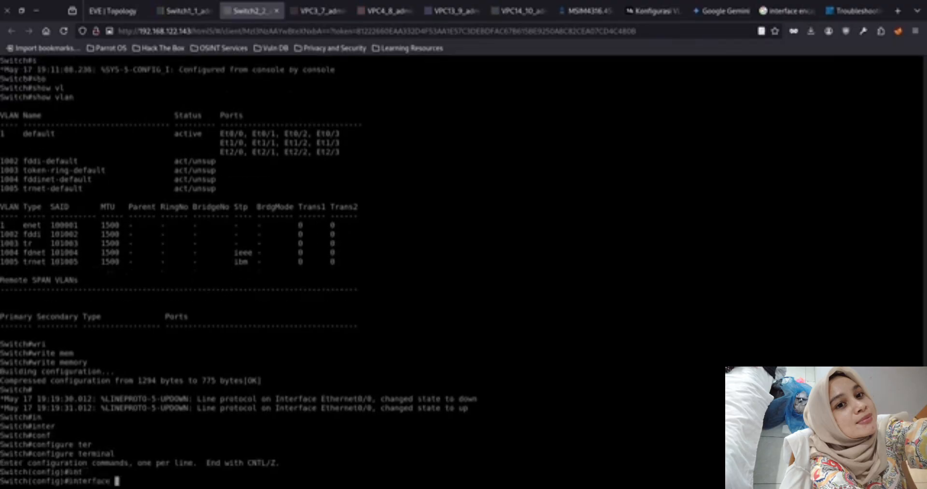
click(176, 11)
click(236, 11)
text(e0/0)
key(Return)
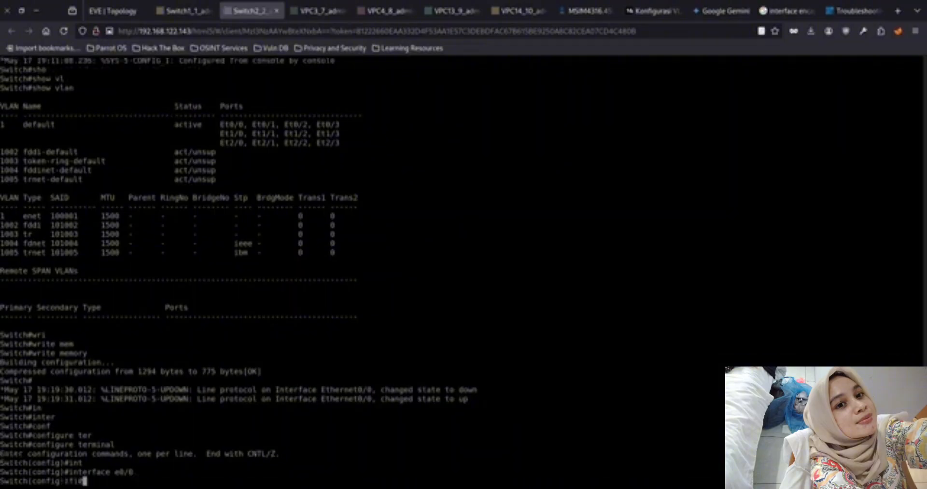
text(sw)
key(Tab)
text(tr)
key(Tab)
text(en)
key(Tab)
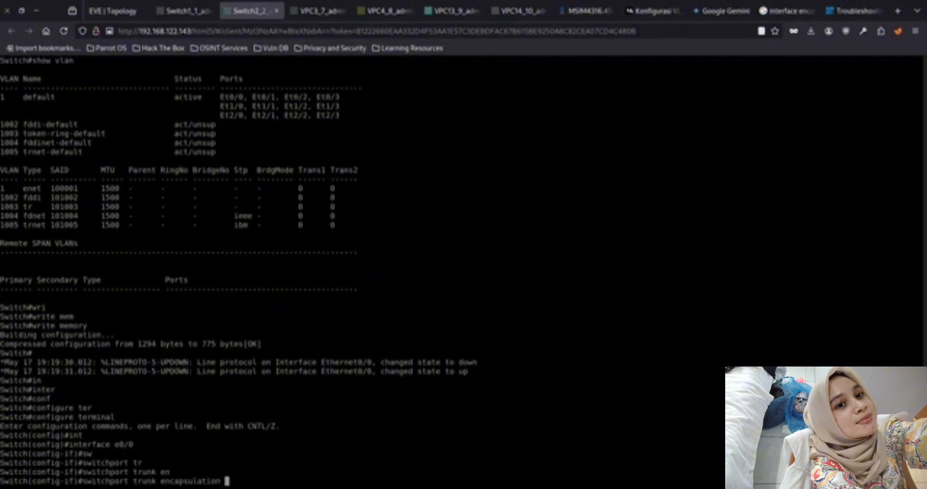
text(dot)
key(Tab)
Check the article and SW1 for the command order, and apply switchport mode trunk to e0/0 on Switch2
click(853, 11)
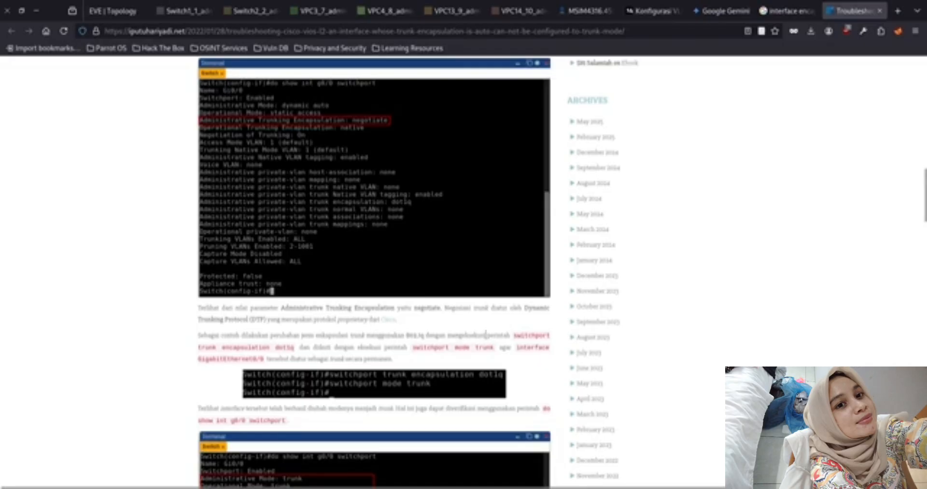
click(185, 11)
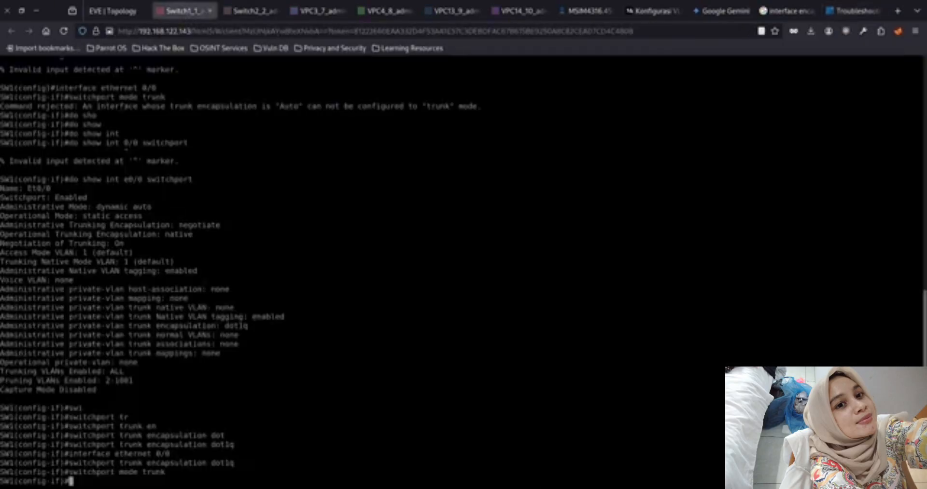
click(239, 11)
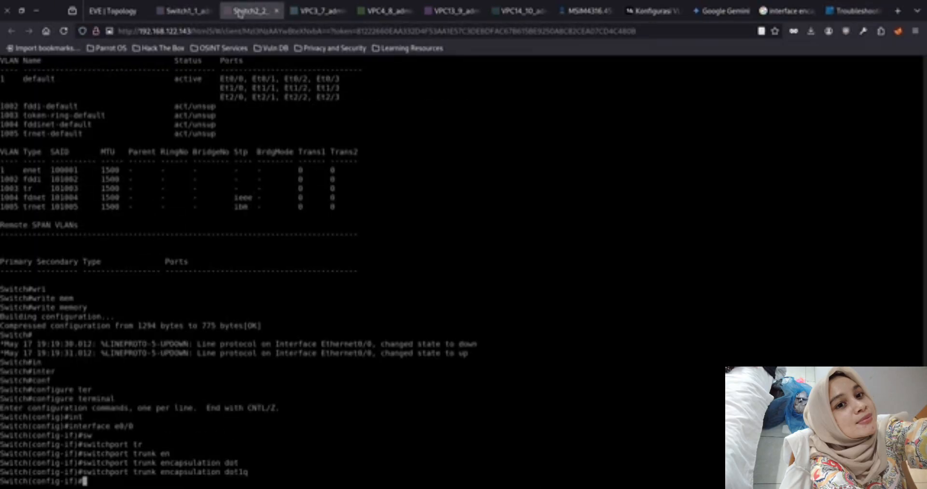
text(sw)
key(Tab)
text(mode)
key(Tab)
text(tr)
key(Tab)
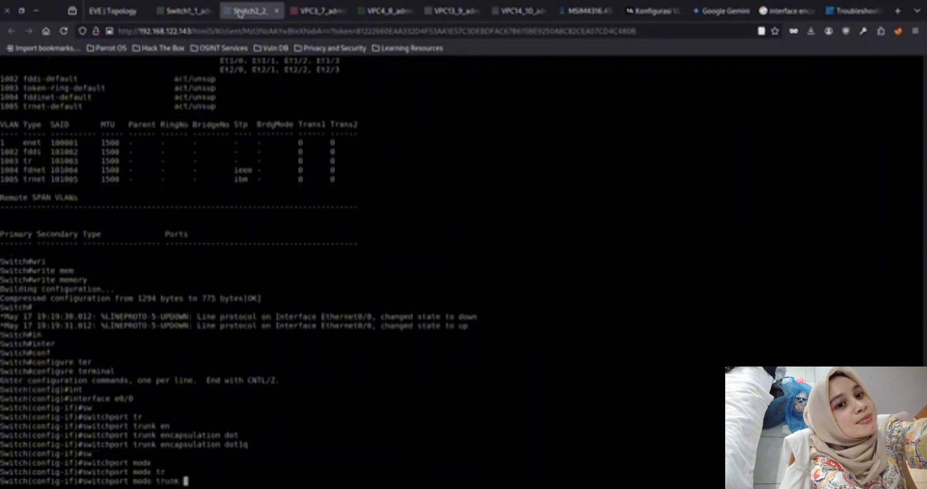
key(Return)
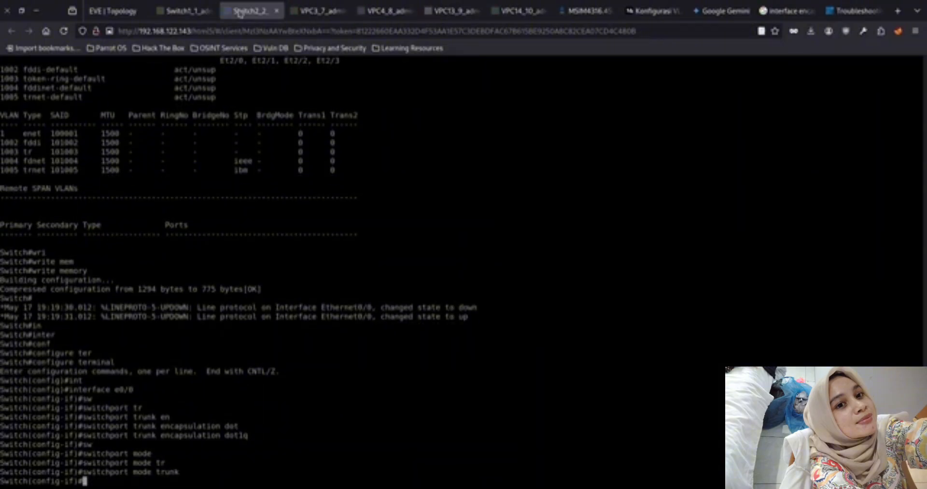
Exit interface configuration on Switch2 and set its hostname to SW2
text(conf)
key(Tab)
key(Tab)
key(BackSpace)
key(BackSpace)
key(BackSpace)
key(BackSpace)
text(exit)
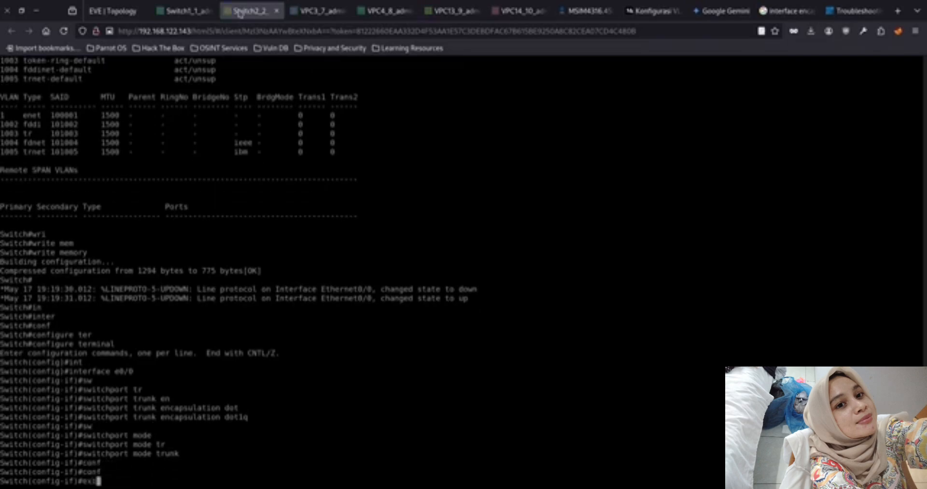
key(Return)
text(sw)
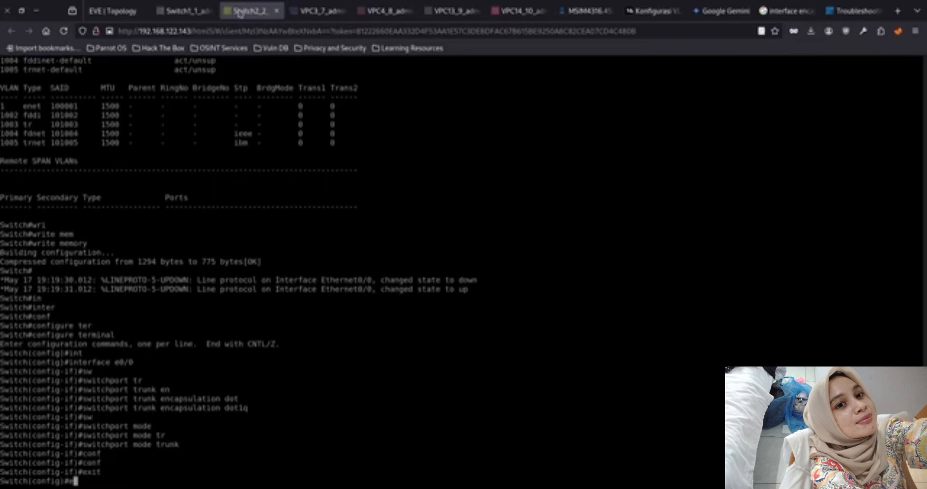
key(BackSpace)
key(BackSpace)
text(hos)
key(Tab)
text(SW2)
key(Return)
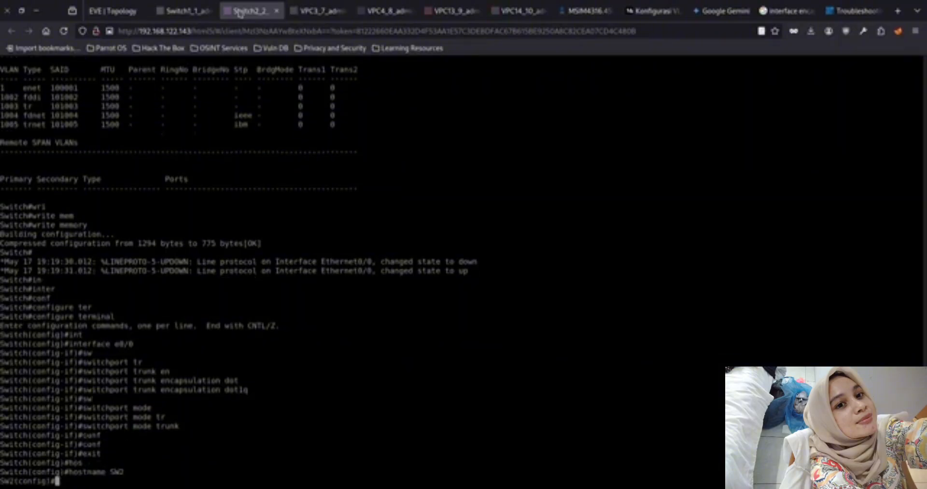
Try to open the VLAN database on SW2 by running vlan database from global configuration mode
text(vla)
key(Tab)
text(dat)
key(Tab)
text(a)
key(Tab)
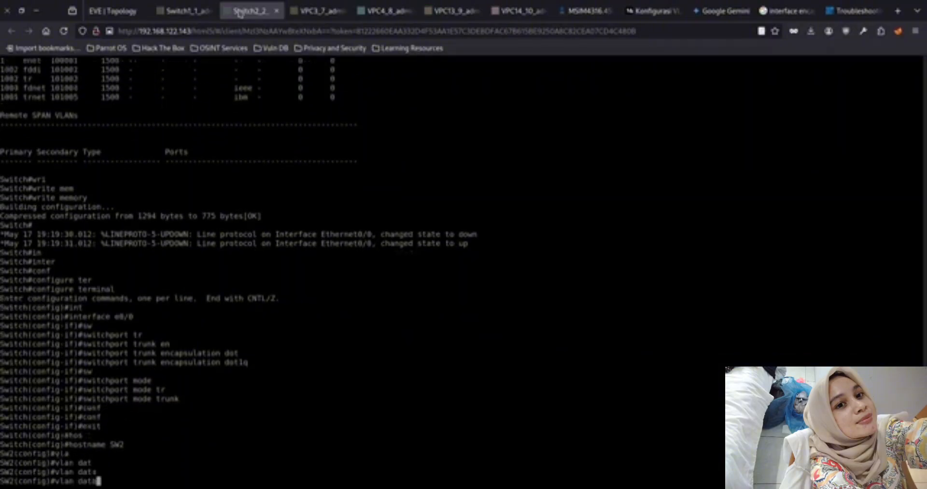
text(base)
key(Return)
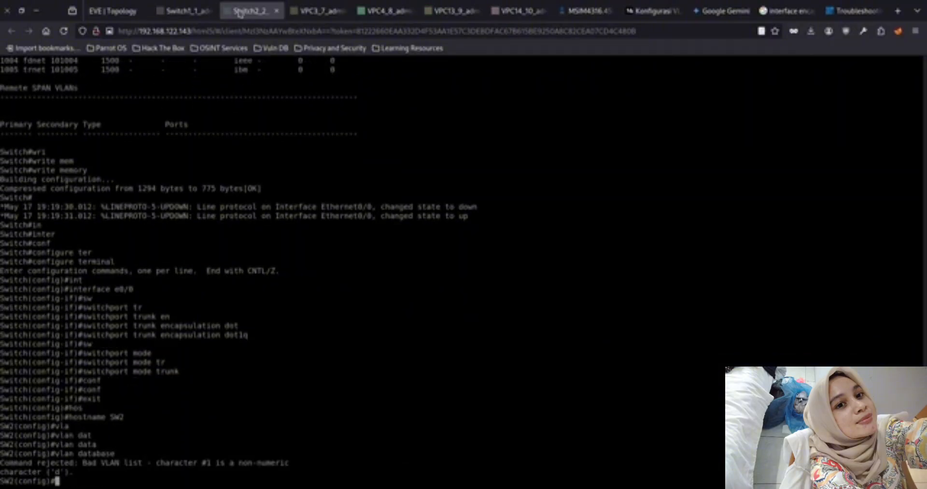
key(Up)
key(Return)
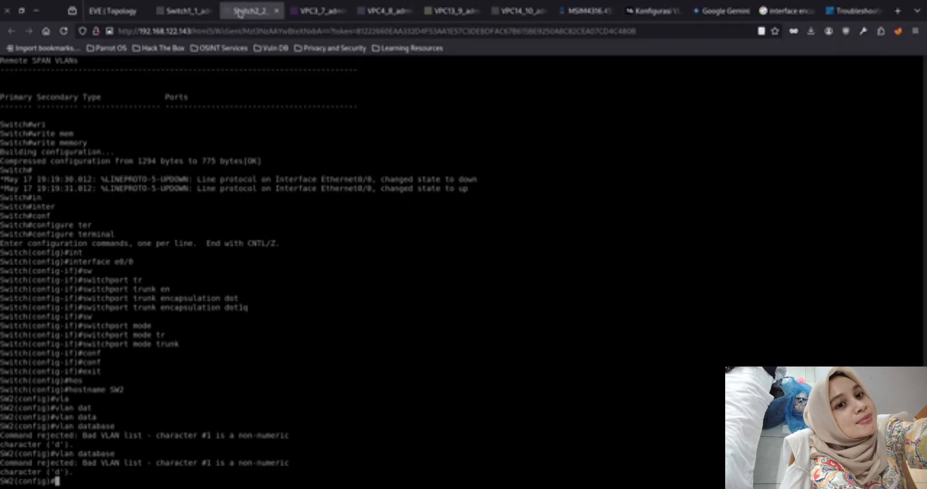
key(Up)
key(Return)
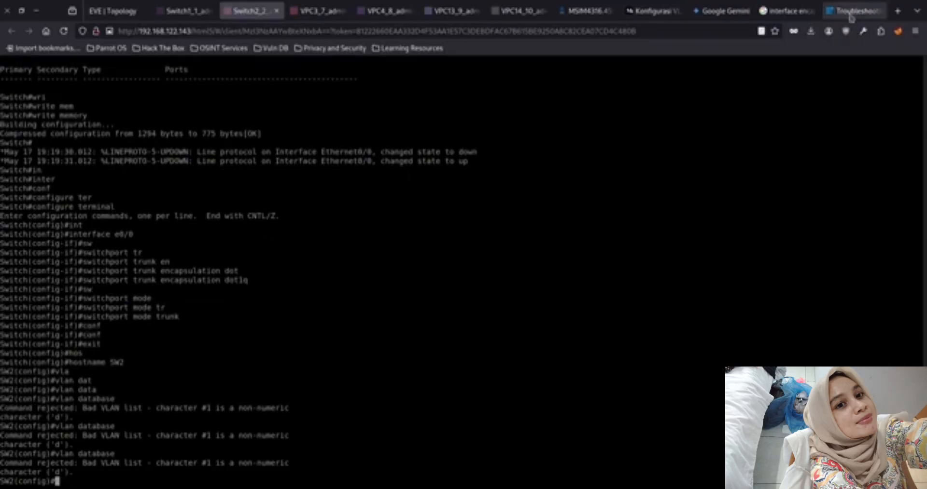
Search Google for "command rejected bad vlan list" and read the explanation of the error
click(787, 11)
key(ctrl+l)
text(command rejected bad)
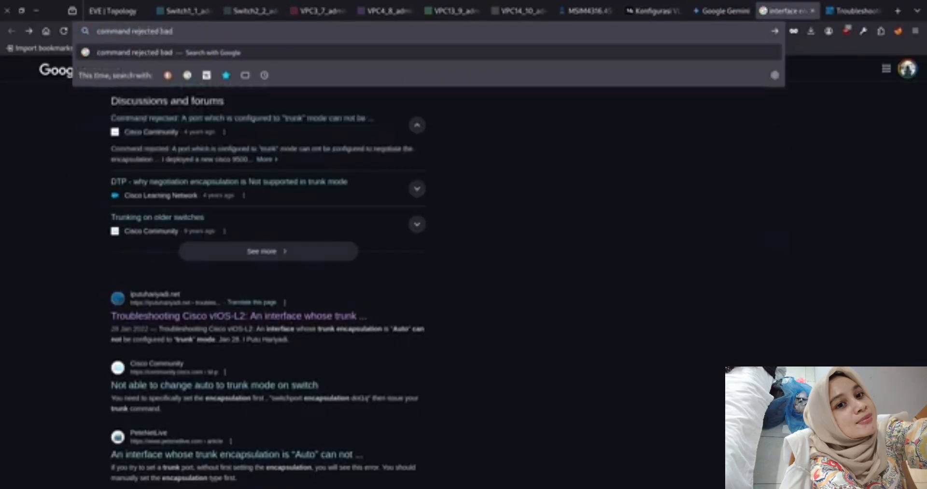
text( vlan list)
key(Return)
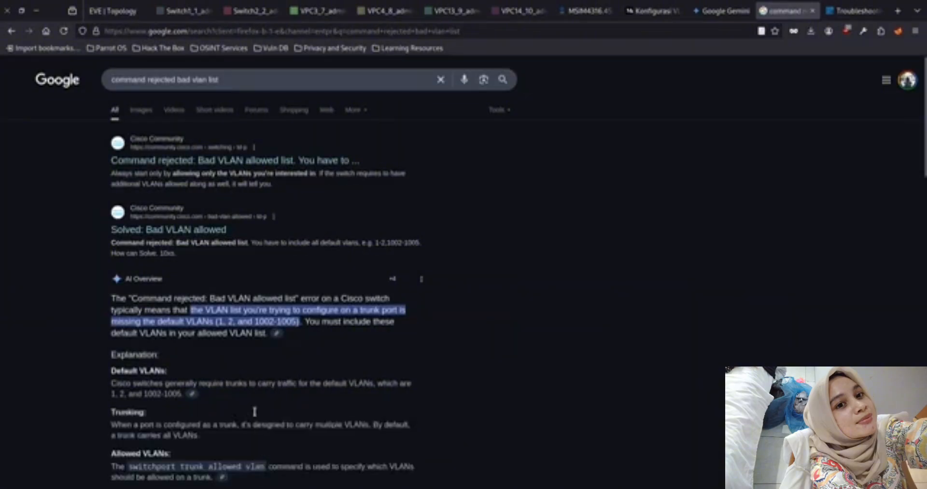
scroll(254, 412, down, 3)
Return to SW2, exit global configuration mode and list its VLANs with show vlan
click(251, 11)
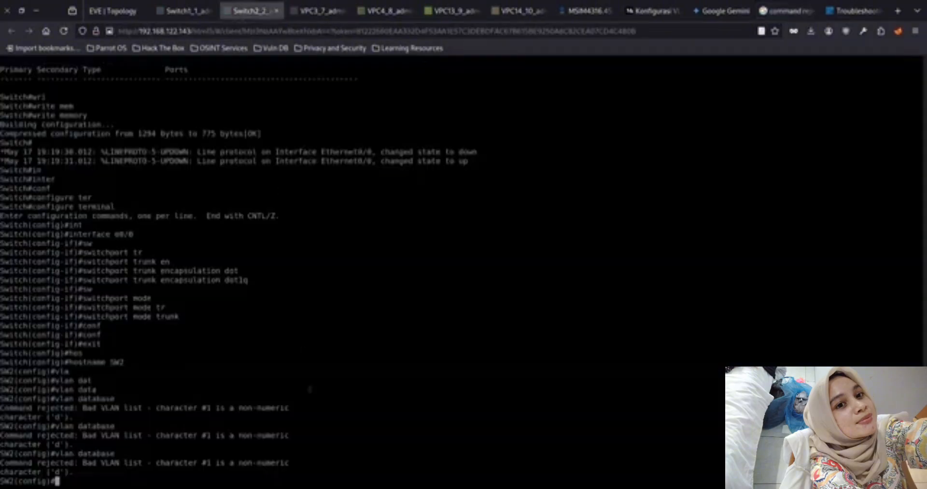
text(show vlan)
key(Return)
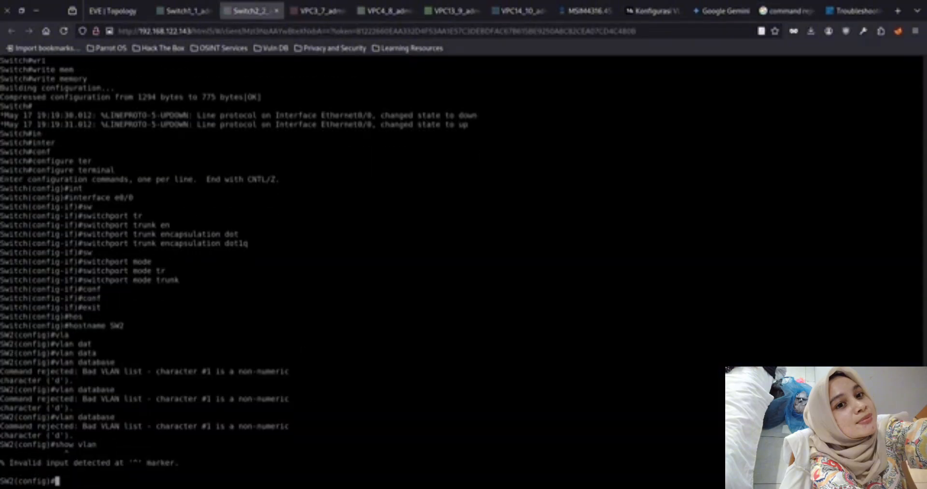
text(exit)
key(Return)
text(show vlan)
key(Return)
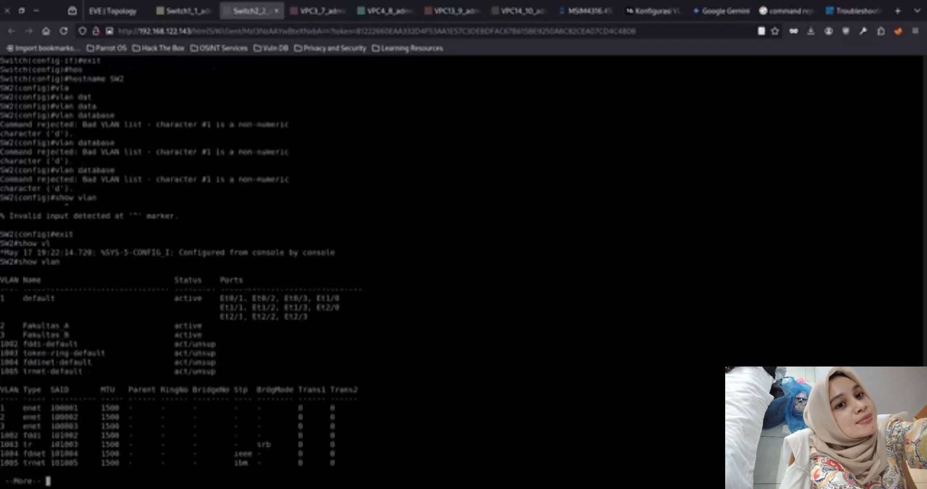
key(space)
key(Up)
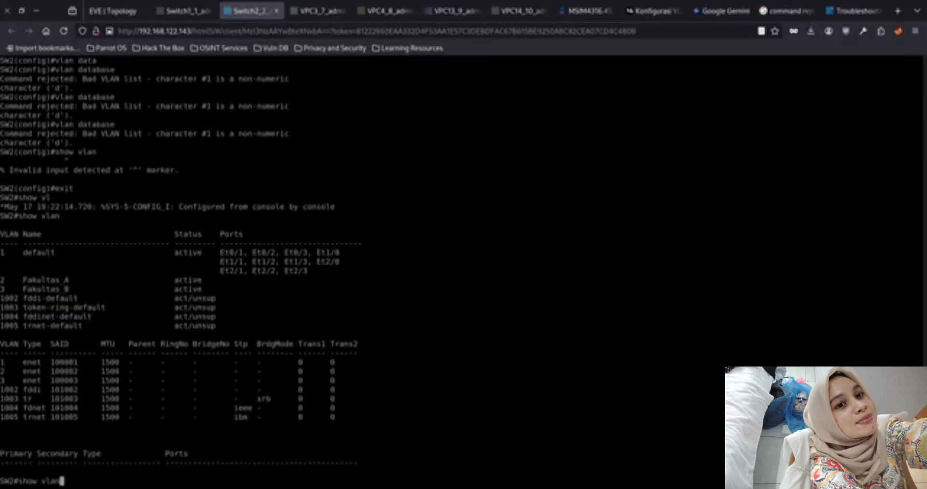
key(Return)
key(space)
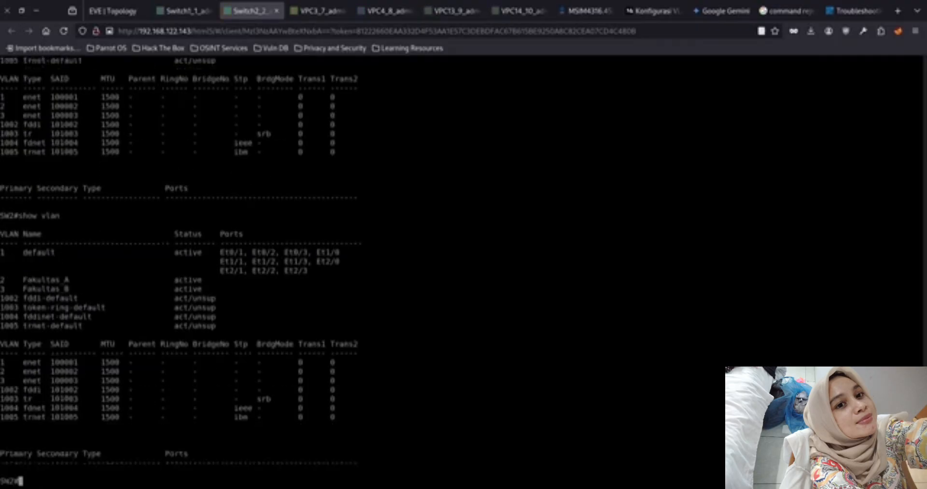
Re-enter configure terminal on SW2 and try vlan database and show vlan from global configuration mode
key(Up)
key(Up)
key(Up)
key(Up)
key(Up)
key(Return)
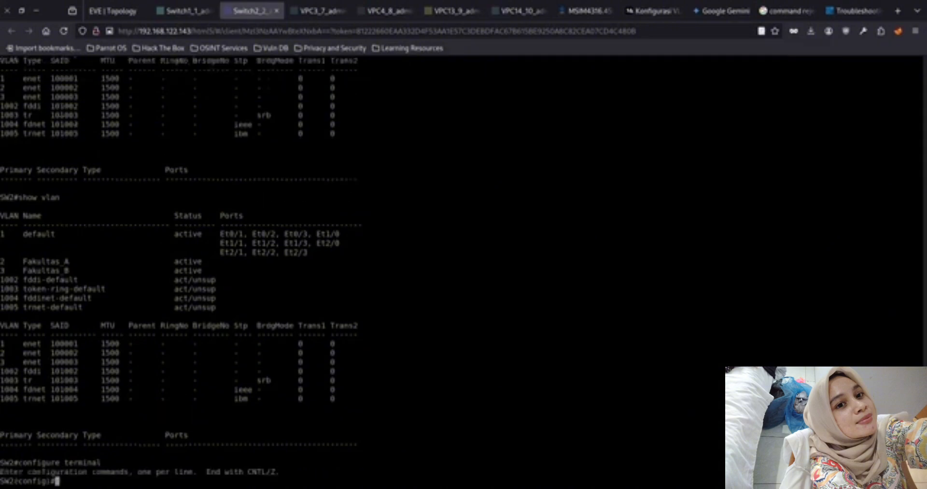
key(Up)
key(Up)
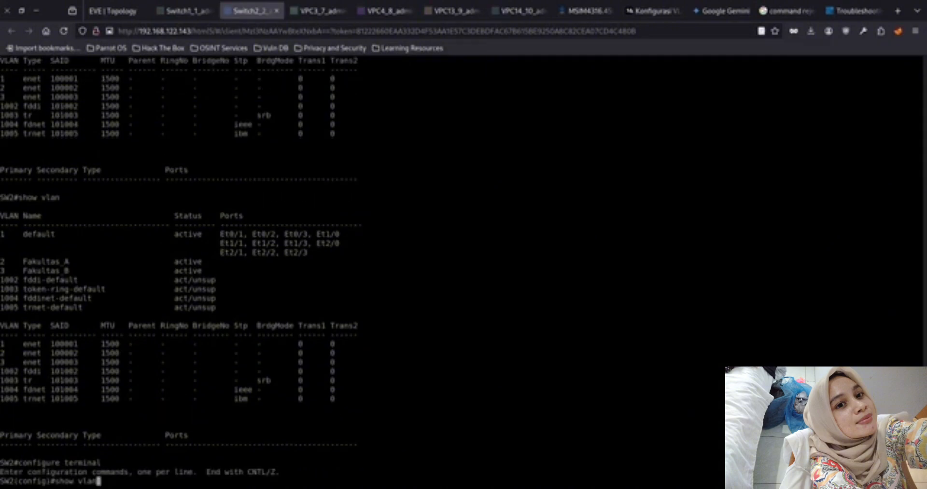
key(Up)
key(Up)
key(Up)
key(Return)
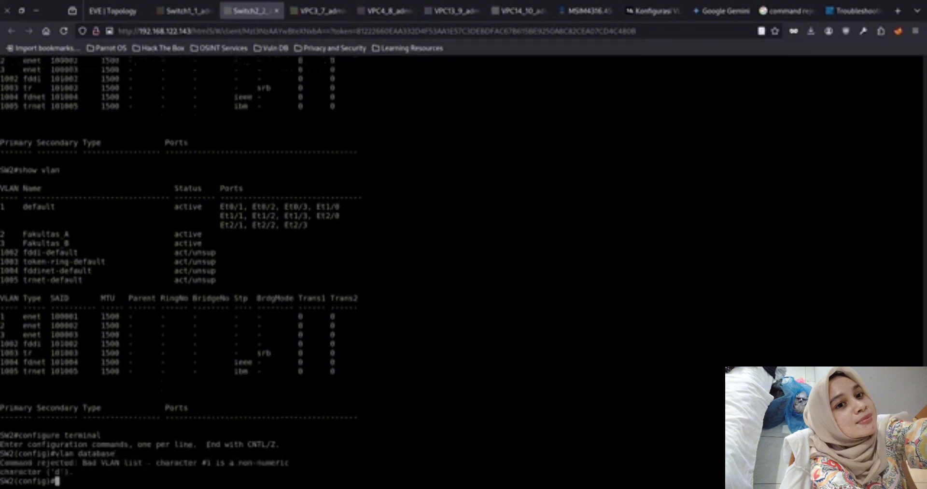
key(Up)
key(Up)
key(Return)
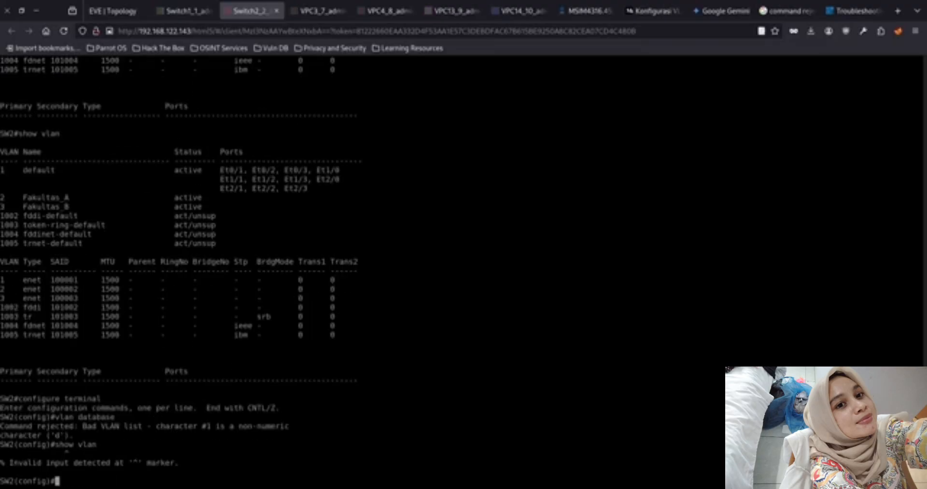
Try to make SW2 a VTP client with the command vtp client
text(vtp clien)
key(Tab)
text(t)
key(Return)
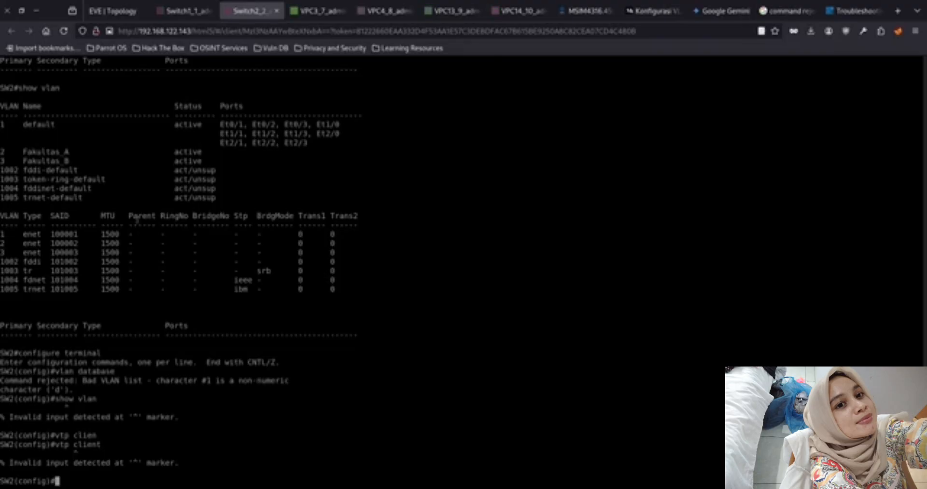
Retry the vlan database command on SW2 after the vtp client attempt
key(Up)
key(Up)
key(Up)
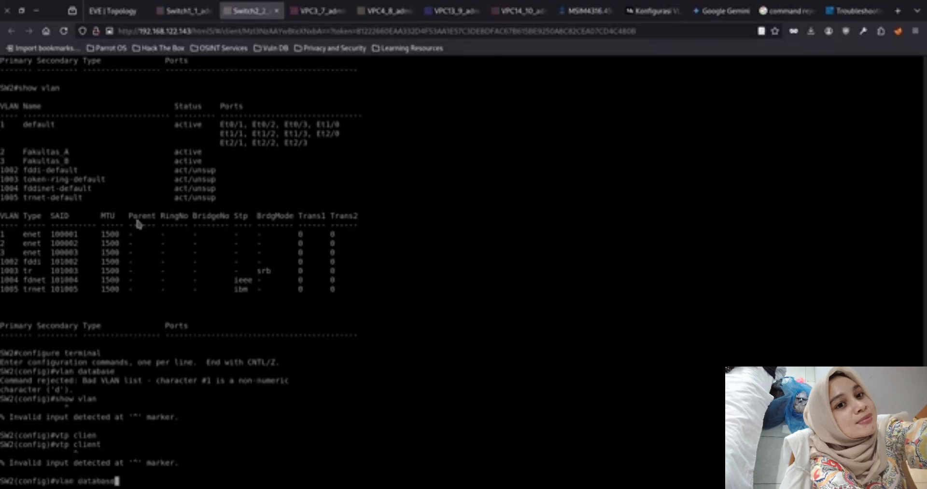
key(Return)
key(Up)
key(Return)
key(Up)
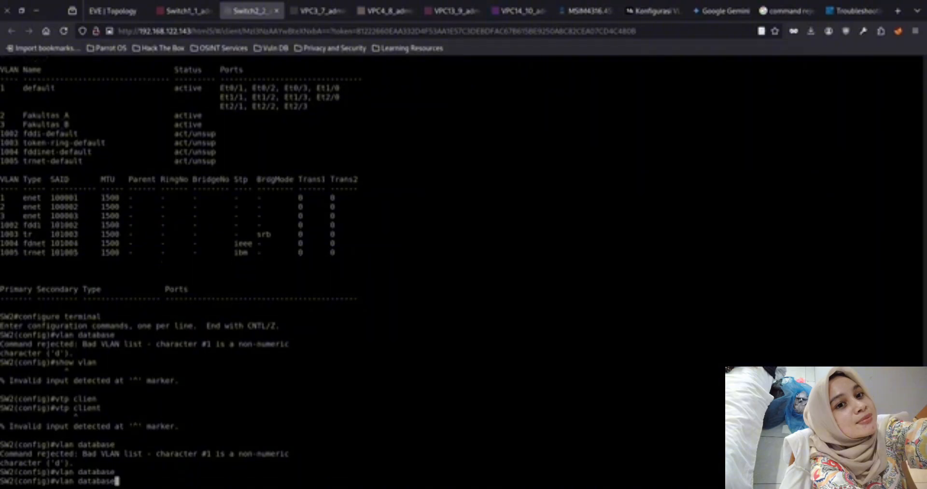
key(Return)
Review the search results for the bad VLAN list error, down to the GNS3 thread about allowing only one VLAN
click(787, 10)
scroll(217, 347, down, 2)
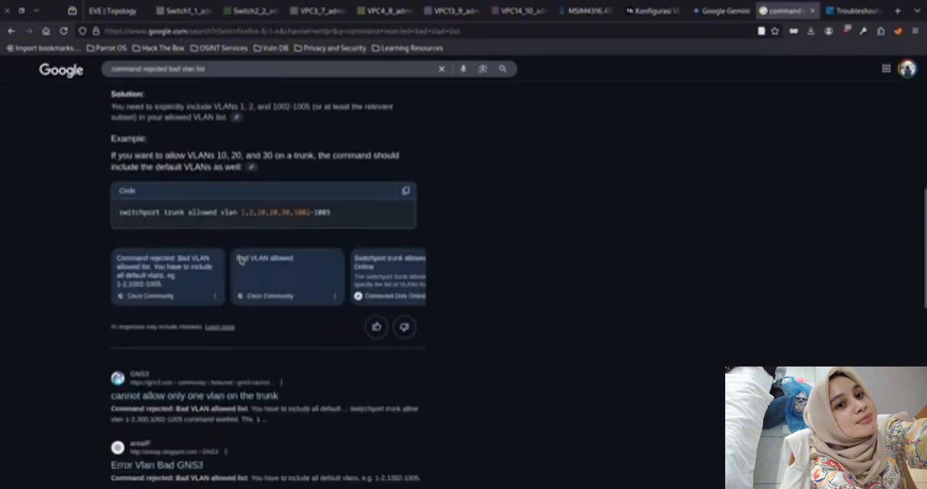
middle_click(226, 349)
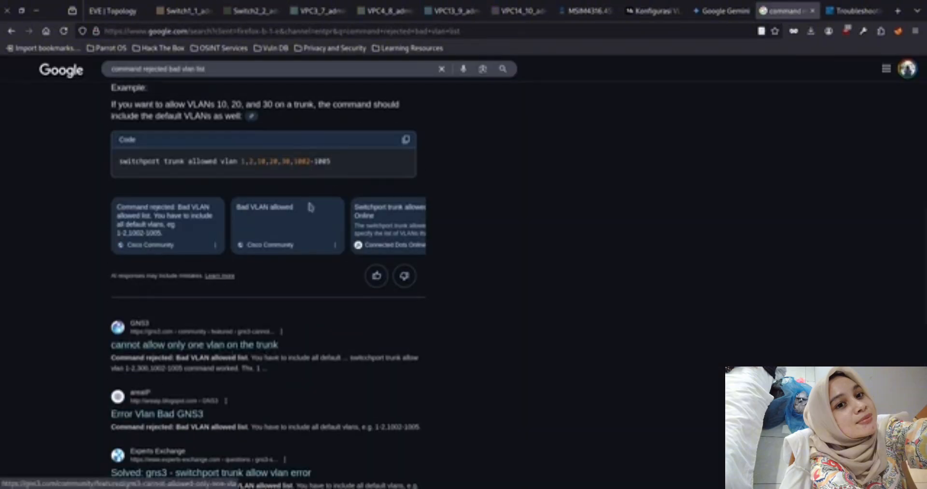
Read the replies in the GNS3 thread about allowing only one VLAN on the trunk and return to the SW2 console
click(778, 12)
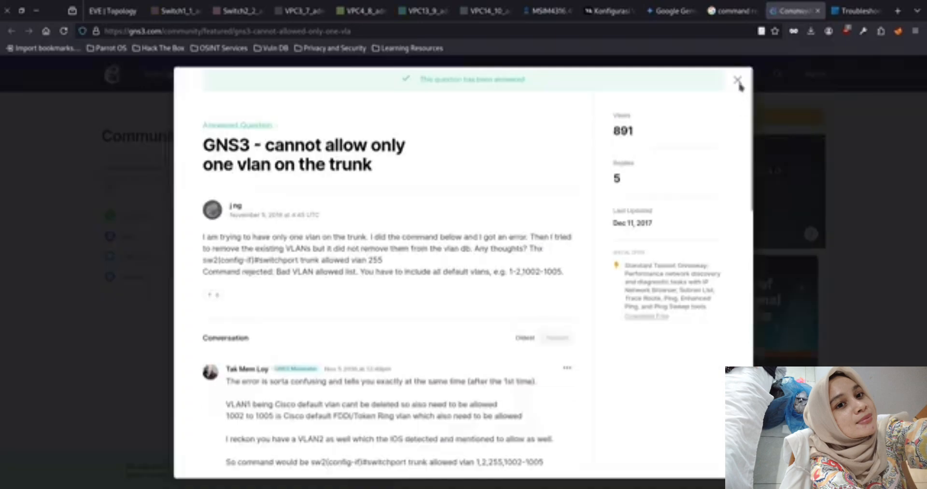
scroll(507, 156, down, 5)
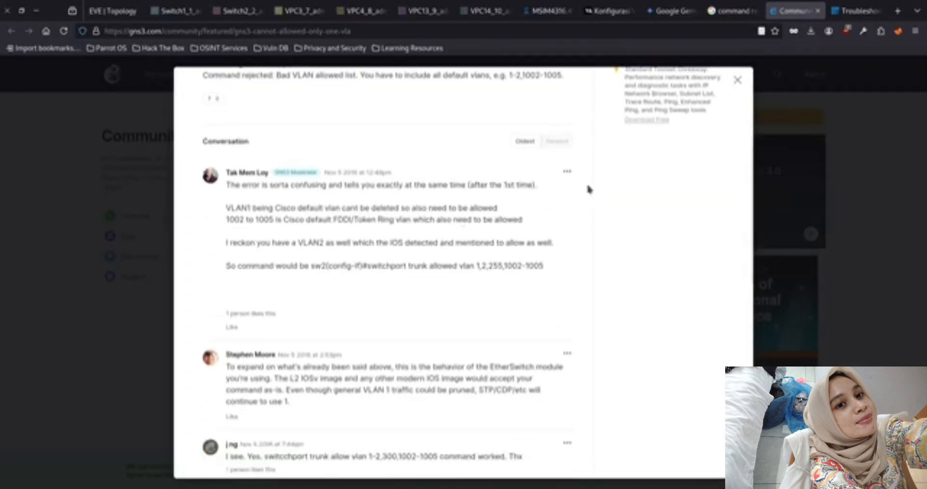
scroll(592, 191, down, 3)
click(234, 11)
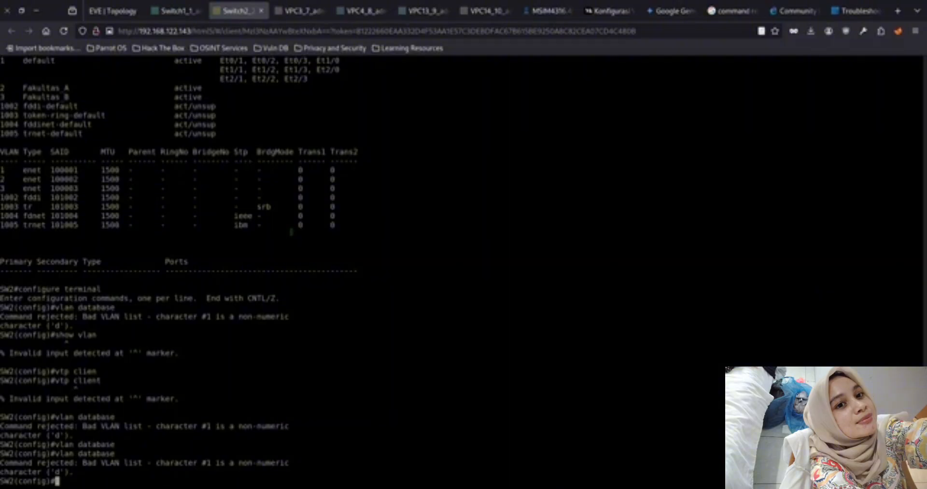
text(sho)
key(Tab)
text(w)
key(Tab)
text(v)
Exit global configuration mode on SW2 and display the VTP details with show vtp status
key(Tab)
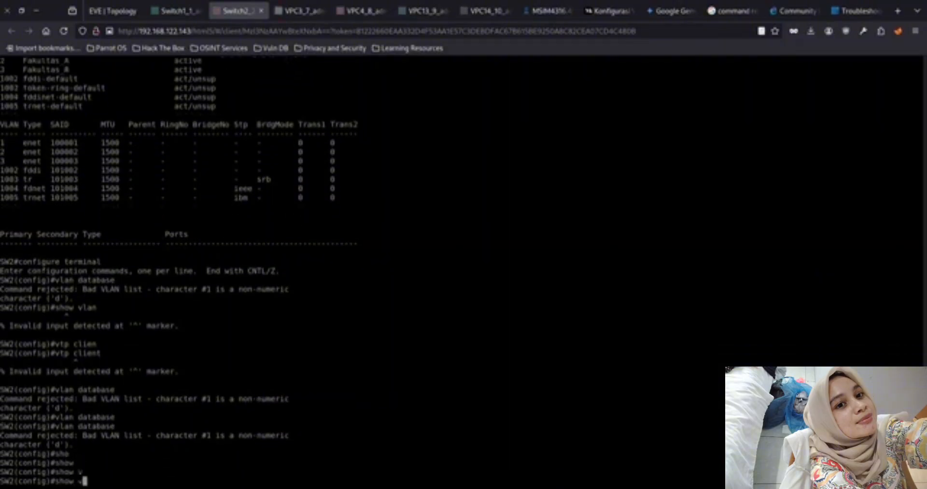
key(BackSpace)
key(BackSpace)
key(BackSpace)
key(BackSpace)
key(BackSpace)
key(BackSpace)
text(exit)
key(Return)
text(sho)
key(Tab)
text(vt)
key(Tab)
key(Tab)
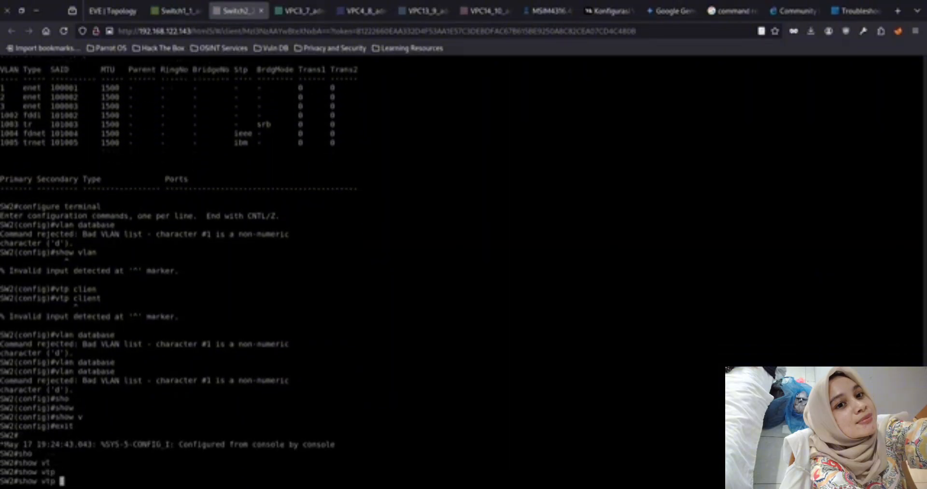
text(st)
key(Tab)
key(Return)
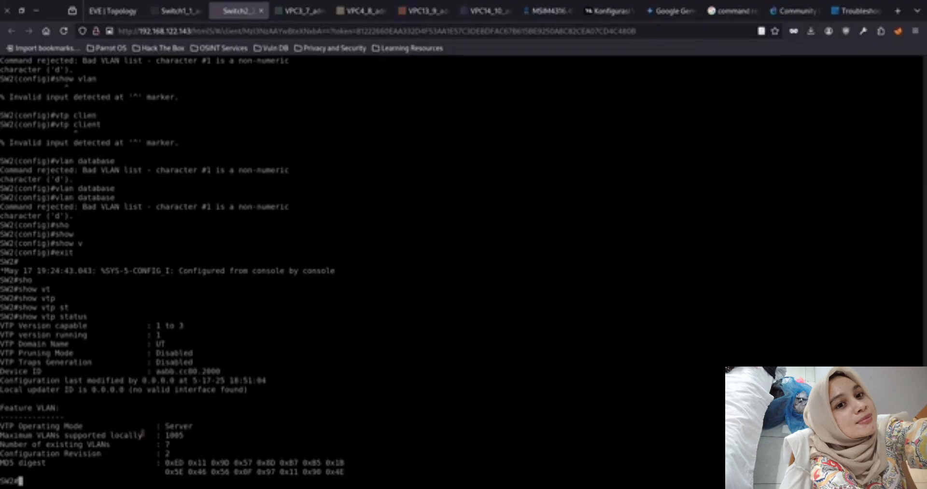
Enter global configuration mode on SW2 and open interface e0/0 for configuration
text(con)
key(Tab)
text(f)
key(Tab)
text(te)
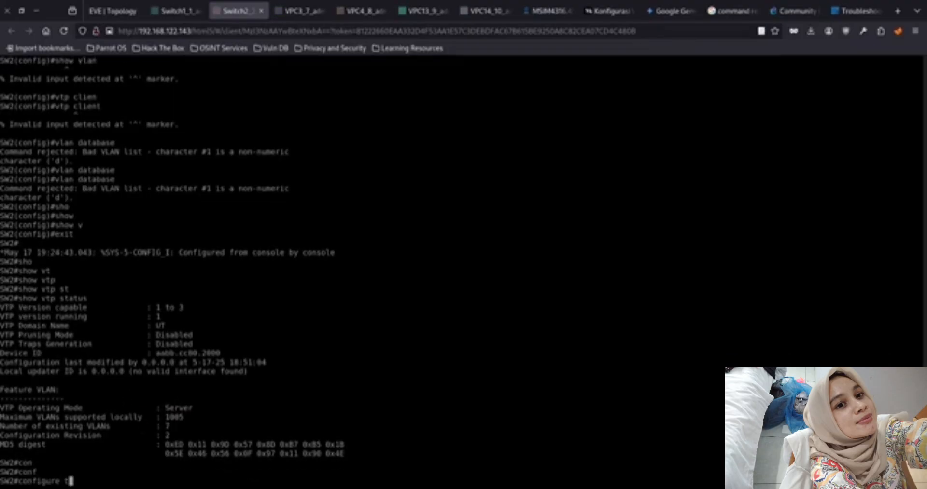
key(Tab)
key(Return)
text(int)
key(Tab)
text(e0/0)
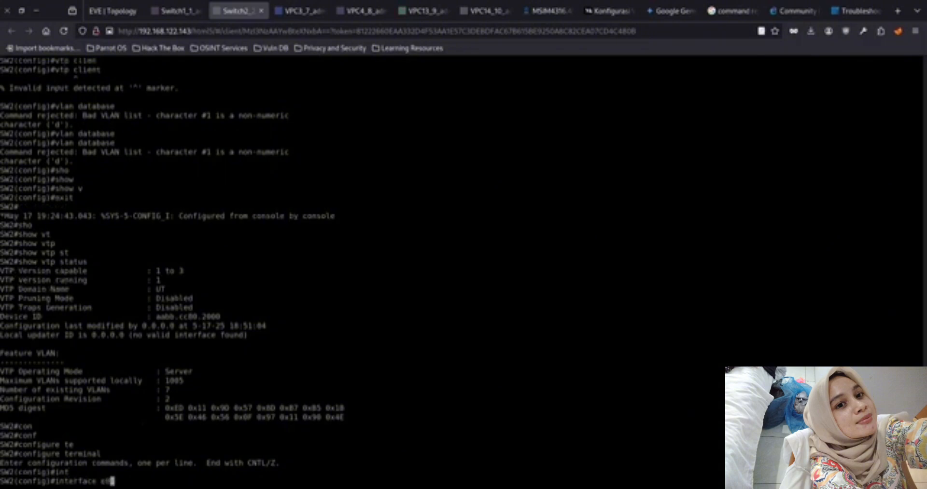
key(Tab)
key(Return)
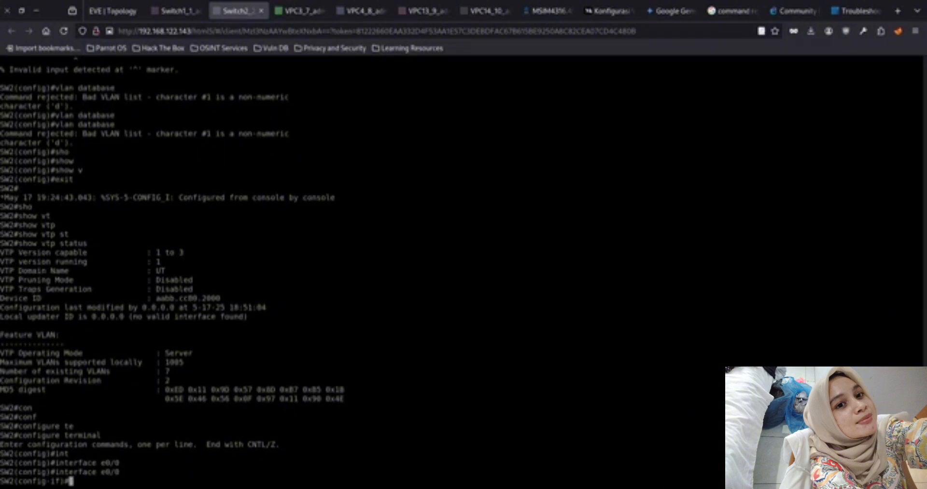
Try to set the trunk encapsulation of SW2's interface e0/0 to dot1q
key(Up)
key(Up)
key(Up)
key(Up)
key(Up)
key(Up)
key(Down)
key(Down)
key(Down)
key(Down)
key(Down)
key(Down)
text(sw)
key(Tab)
text(tr)
key(Tab)
text(e)
key(Tab)
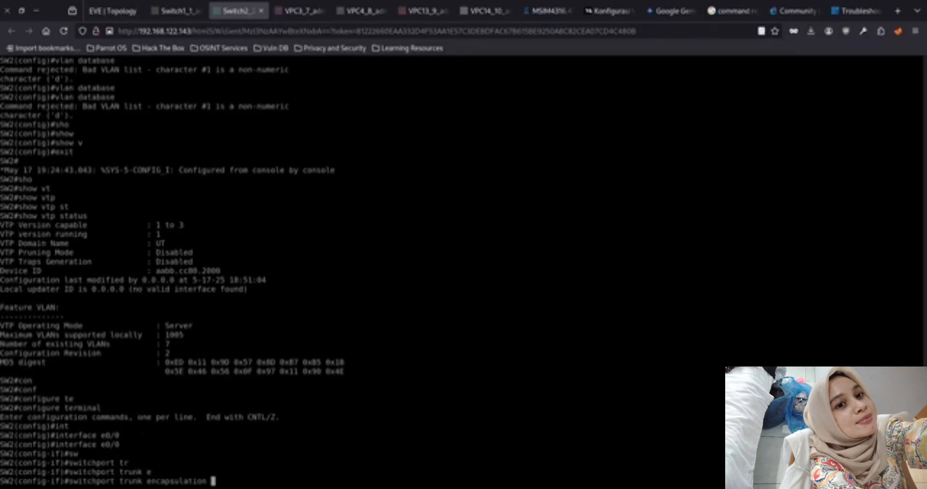
text(dot1q)
key(Return)
Glance at the SW1 console and retry the dot1q trunk encapsulation command on SW2's e0/0
key(Up)
key(BackSpace)
key(BackSpace)
key(BackSpace)
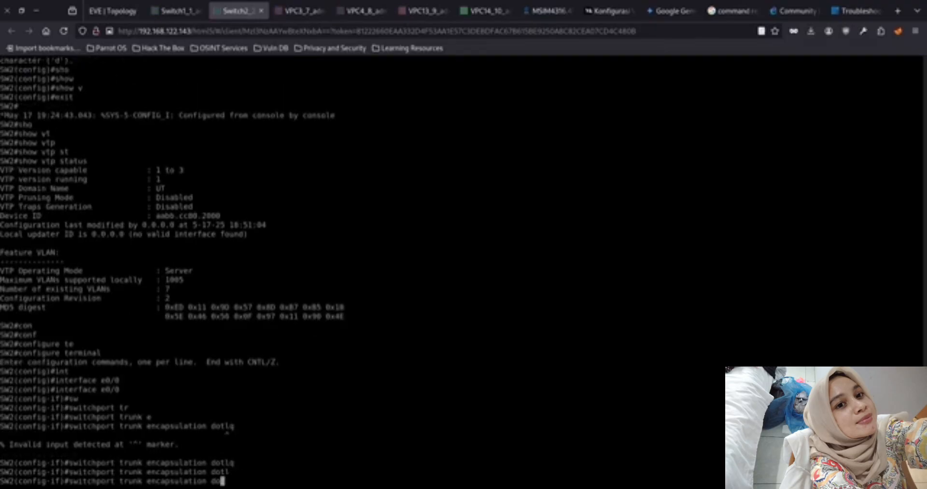
click(167, 11)
click(249, 12)
text(t1q)
key(Return)
Compare with the trunk commands in the SW1 console and re-enter switchport trunk encapsulation dot1q from scratch on SW2's e0/0
key(Up)
key(BackSpace)
key(BackSpace)
key(BackSpace)
key(BackSpace)
key(BackSpace)
key(BackSpace)
key(BackSpace)
key(BackSpace)
key(BackSpace)
key(BackSpace)
key(BackSpace)
key(BackSpace)
key(BackSpace)
key(BackSpace)
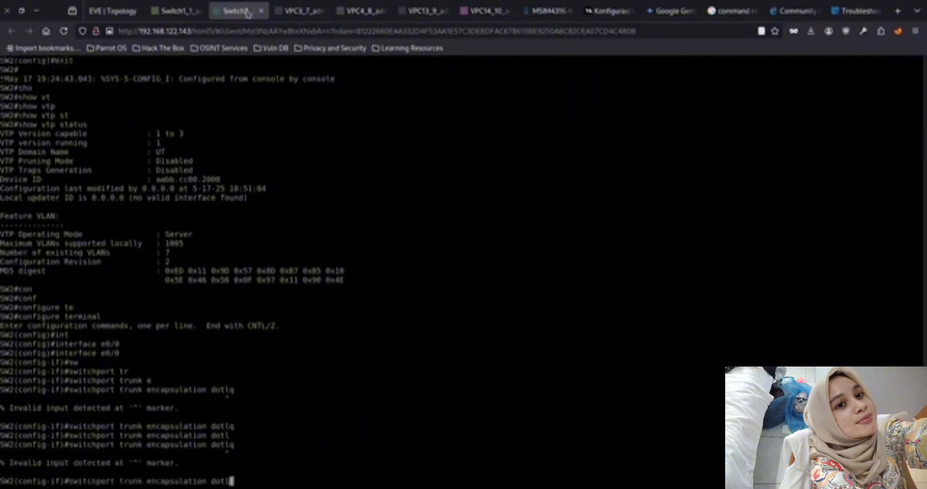
key(BackSpace)
key(BackSpace)
key(BackSpace)
key(BackSpace)
key(BackSpace)
key(BackSpace)
key(BackSpace)
key(BackSpace)
key(BackSpace)
key(BackSpace)
click(189, 12)
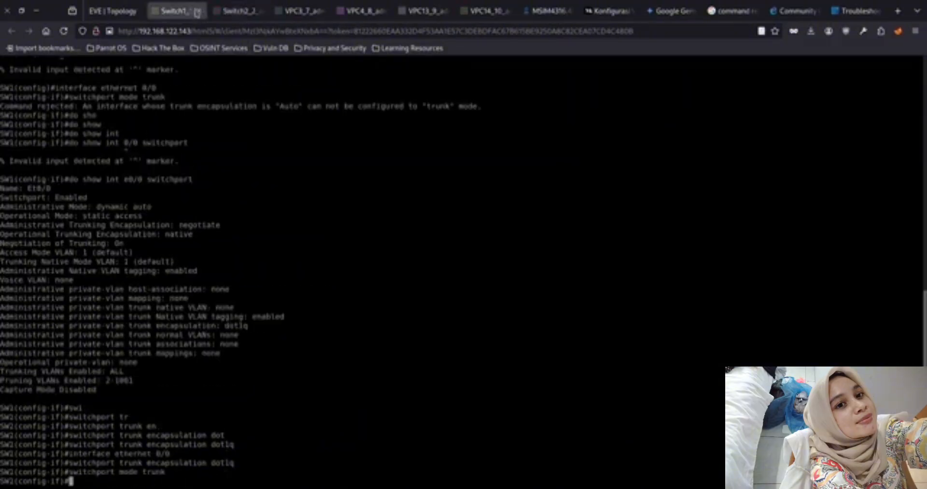
click(232, 14)
click(190, 15)
click(235, 14)
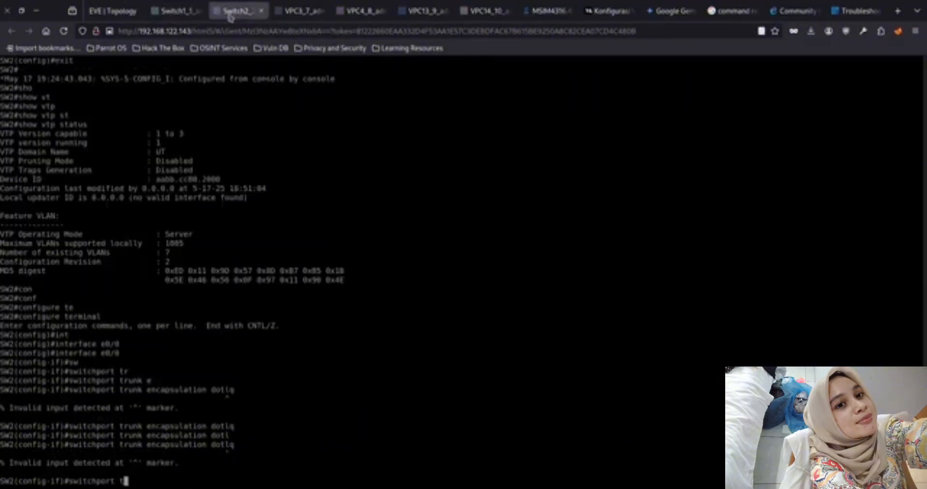
text(r)
key(Tab)
text(en)
key(Tab)
text(dotlq)
key(Return)
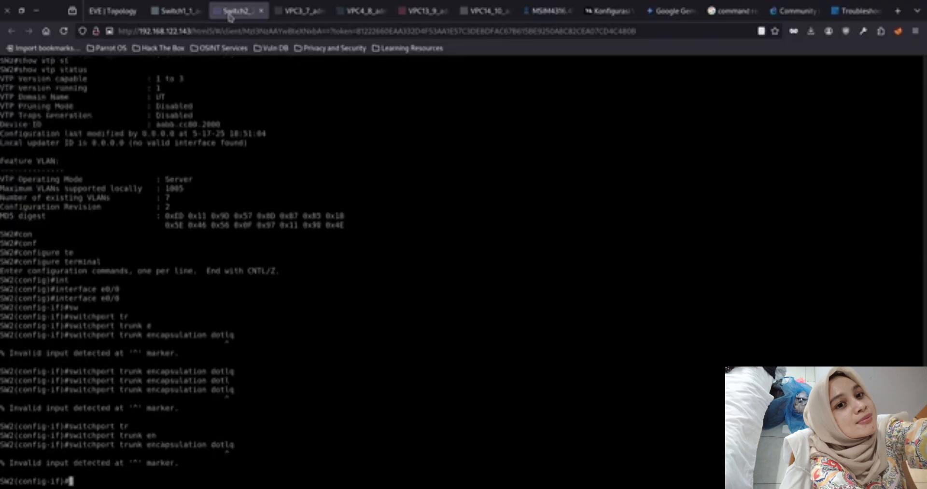
Set SW2's interface e0/0 to trunk mode with switchport mode trunk
text(sw)
key(Tab)
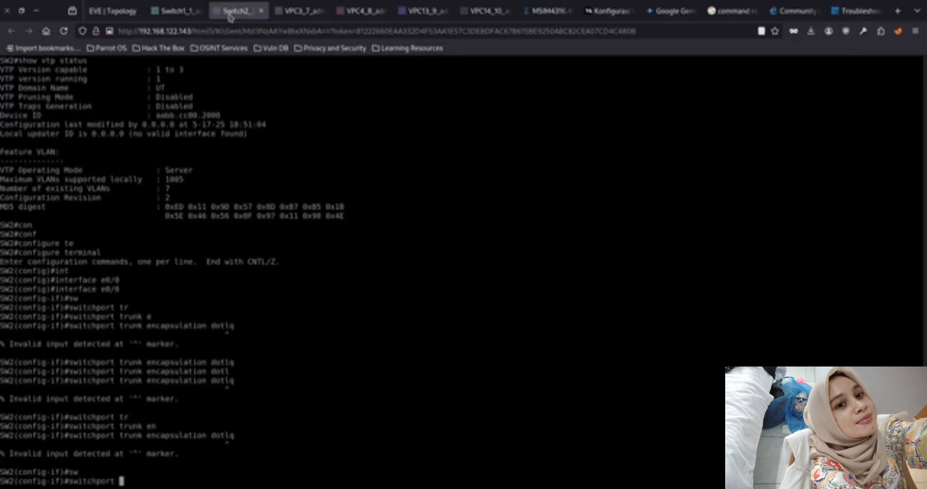
text(mode tr)
key(Tab)
key(Return)
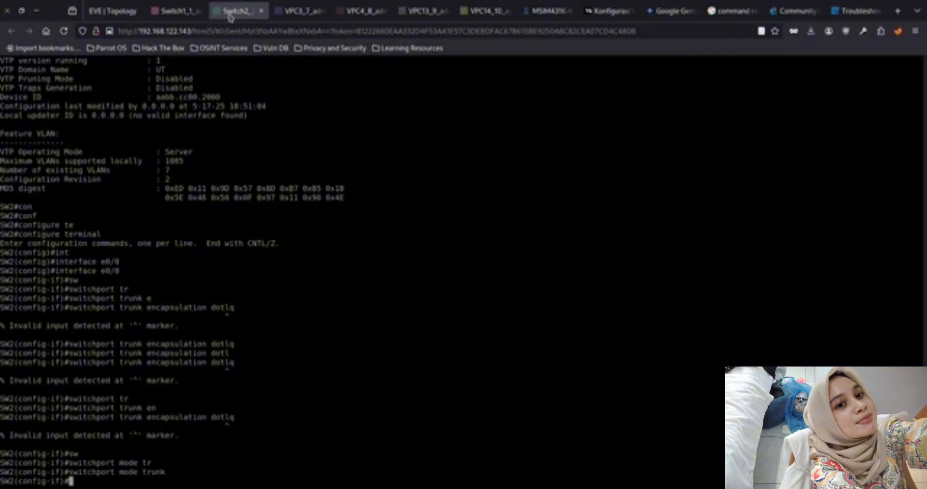
text(sw)
key(Tab)
key(BackSpace)
key(BackSpace)
key(BackSpace)
key(BackSpace)
key(BackSpace)
key(BackSpace)
key(BackSpace)
key(BackSpace)
key(BackSpace)
key(BackSpace)
key(BackSpace)
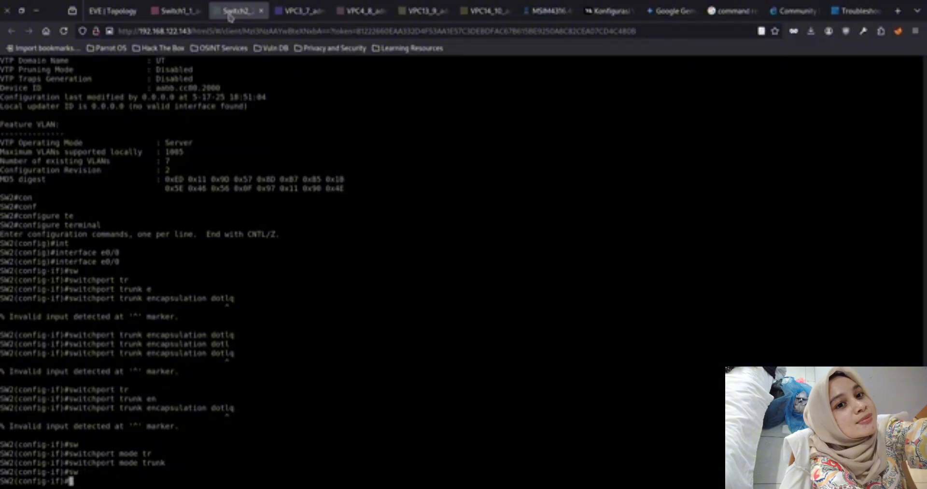
text(ine)
key(Tab)
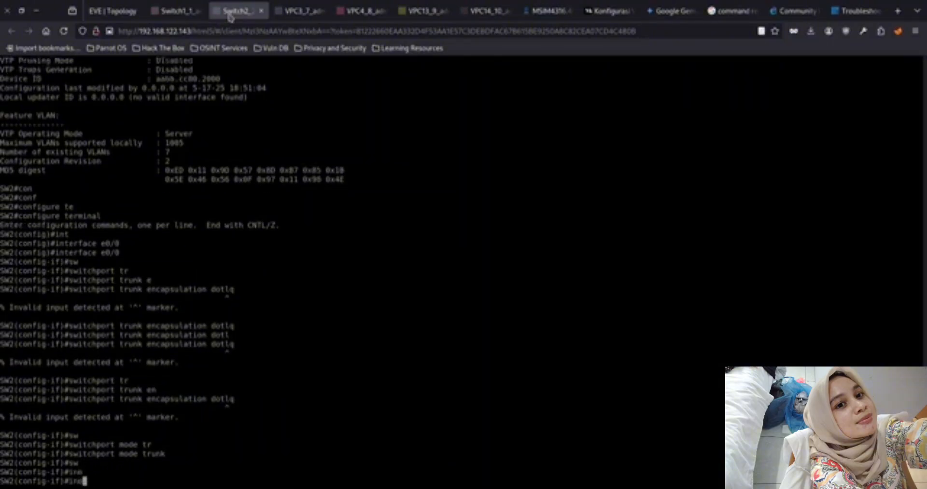
key(BackSpace)
text(t)
key(Tab)
text(e)
key(Tab)
key(BackSpace)
key(BackSpace)
key(BackSpace)
key(BackSpace)
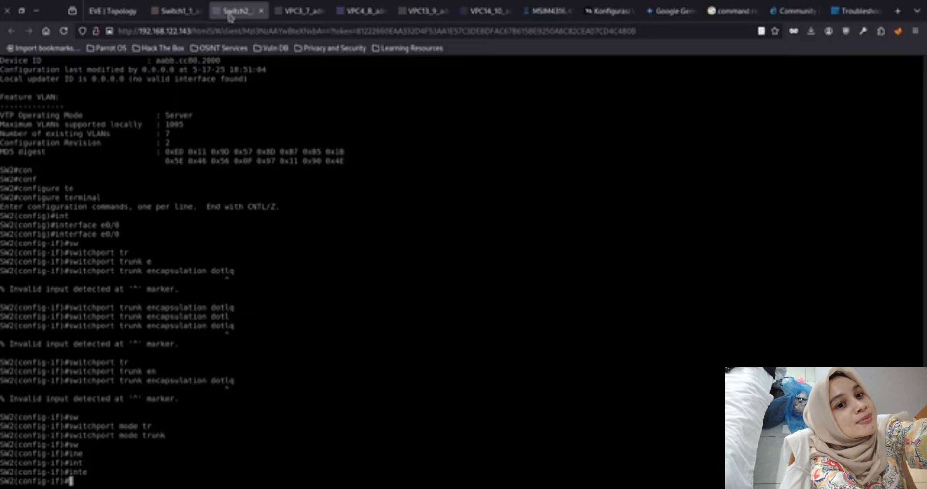
Exit the e0/0 interface configuration on SW2 and try to open interfaces e1/0-3 together
text(ext)
key(Return)
text(ex)
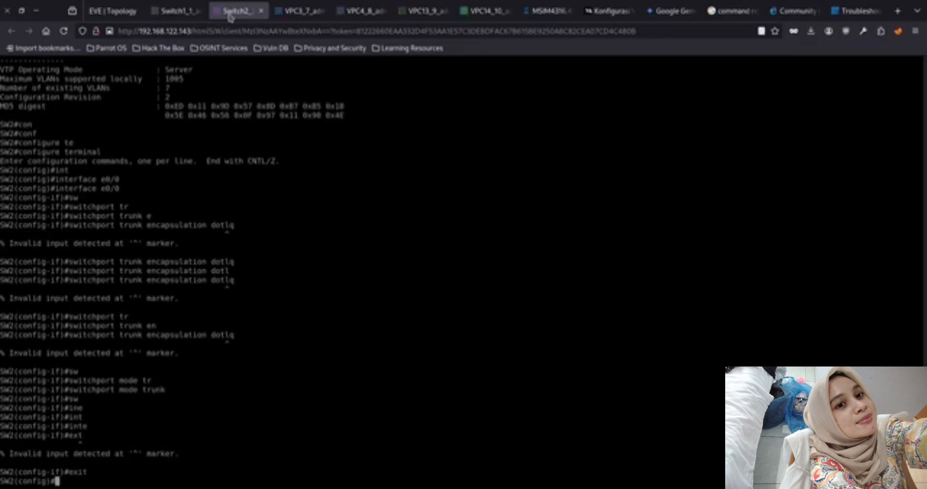
key(Up)
key(Up)
key(Up)
key(Up)
key(Up)
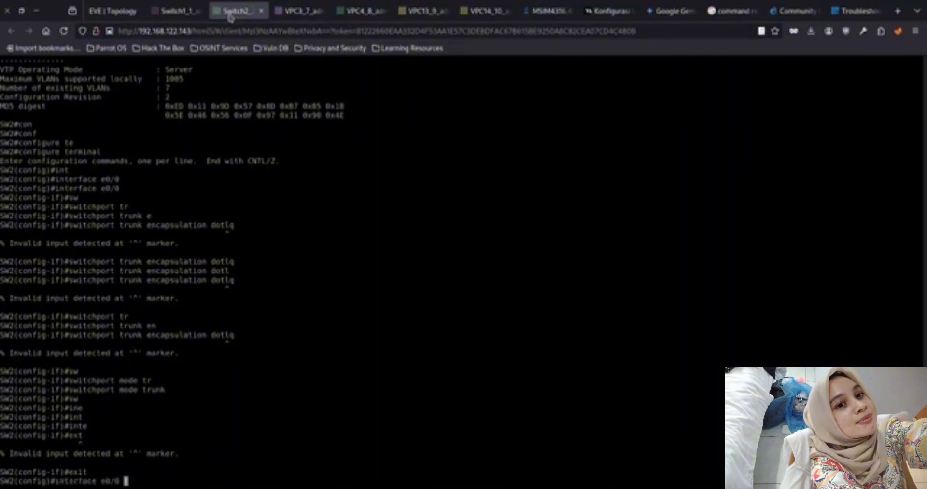
key(BackSpace)
key(BackSpace)
key(BackSpace)
key(BackSpace)
text(1/0 3)
key(Return)
key(Up)
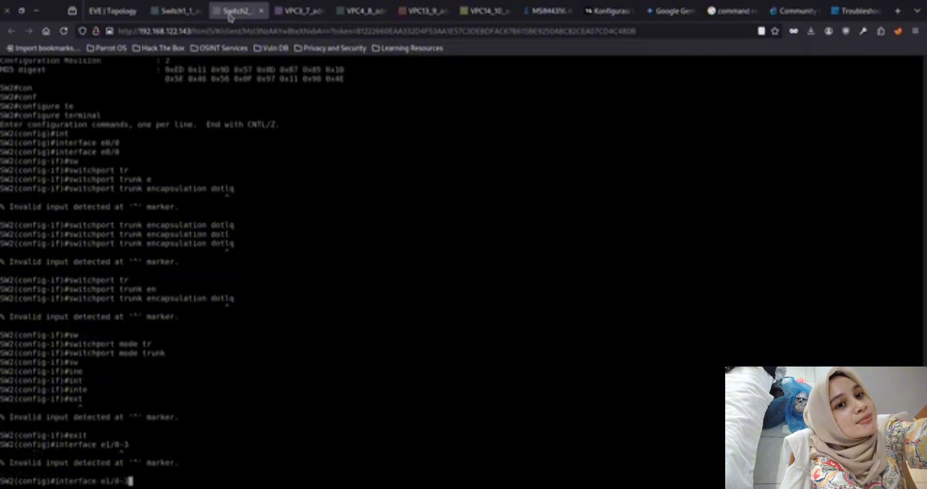
key(Left)
key(Left)
key(Left)
key(Return)
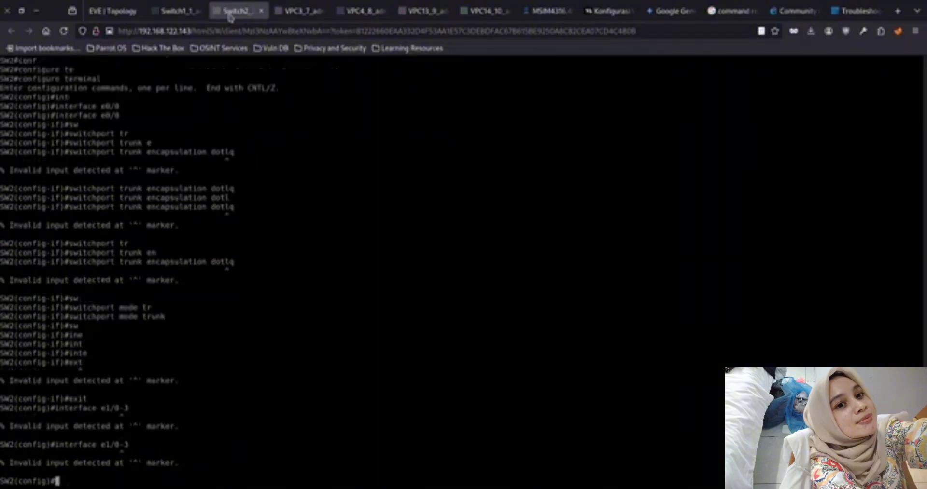
Leave and re-enter global configuration mode on SW2, then retry interface e1/0-3
text(exit)
key(Return)
key(Up)
key(Return)
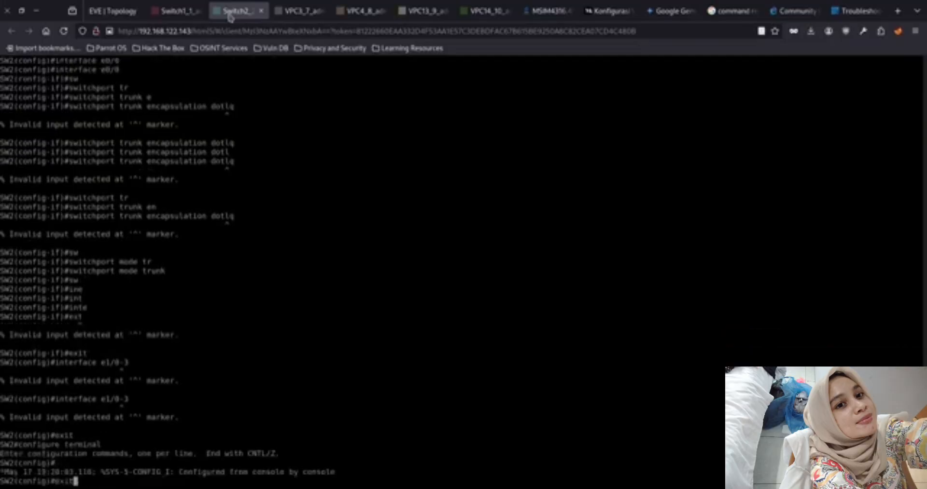
key(Up)
key(Return)
Try to open the interfaces on SW2 with the full name, interface ethernet 1/0-3
key(Up)
key(BackSpace)
key(BackSpace)
key(BackSpace)
key(BackSpace)
key(BackSpace)
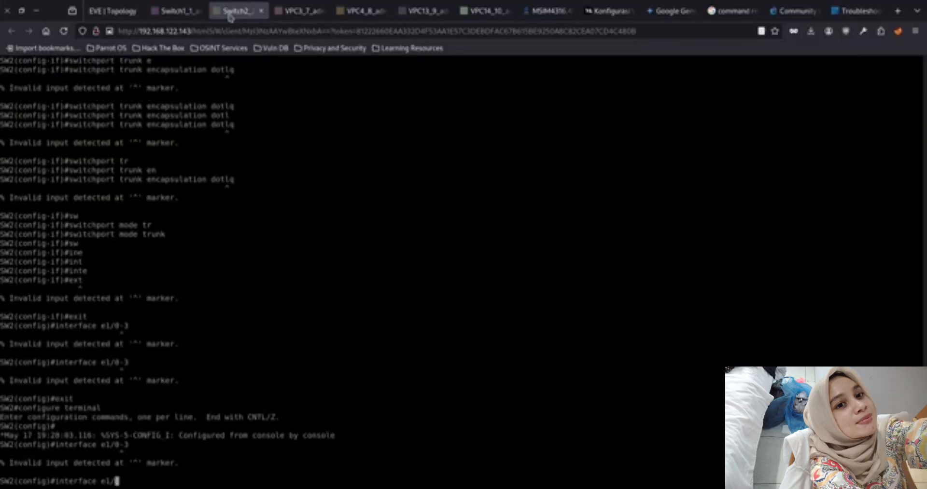
text(t)
key(Tab)
text(1/0-3)
key(Return)
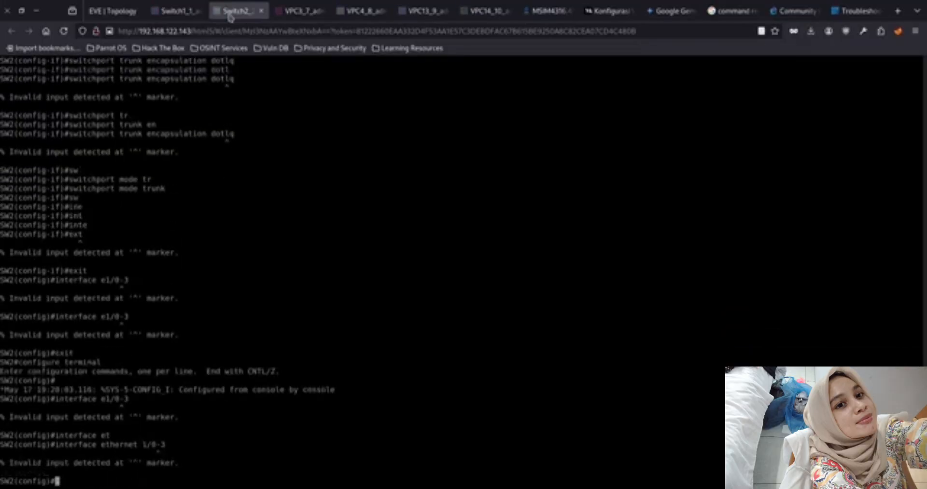
key(Up)
key(Return)
Leave global configuration mode on SW2 and display its VLANs and port assignments with show vlan
text(show vlan)
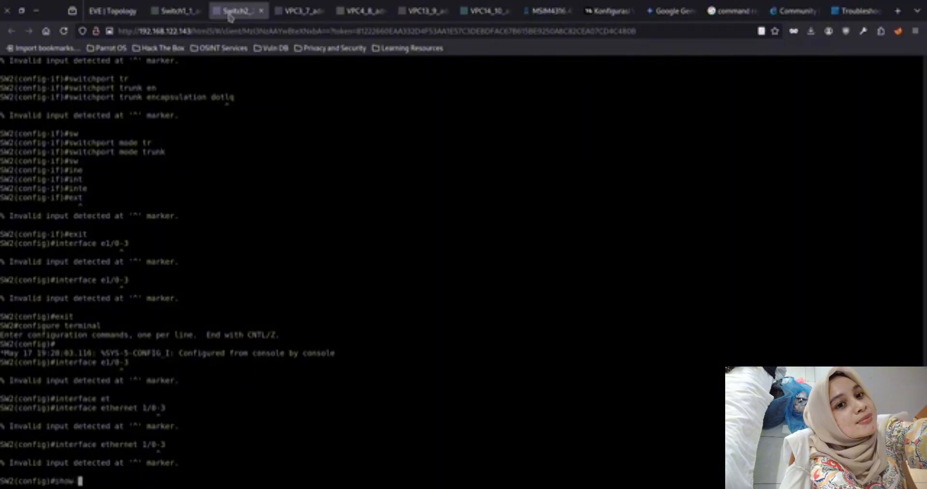
key(Return)
text(show v)
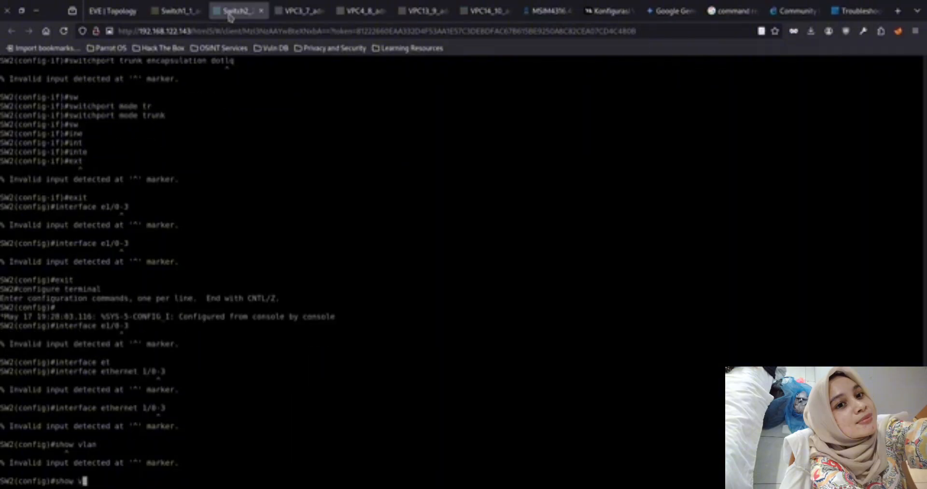
key(ctrl+c)
text(sho)
key(Tab)
text(vl)
key(Tab)
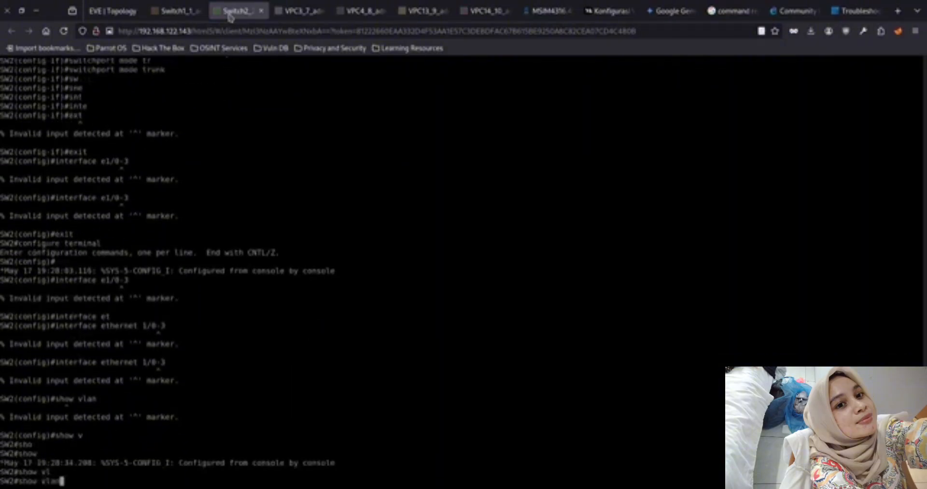
key(Return)
key(space)
Re-enter global configuration mode on SW2 and open interface ethernet 1/0 after retrying ethernet 1/0-3
key(Up)
key(Up)
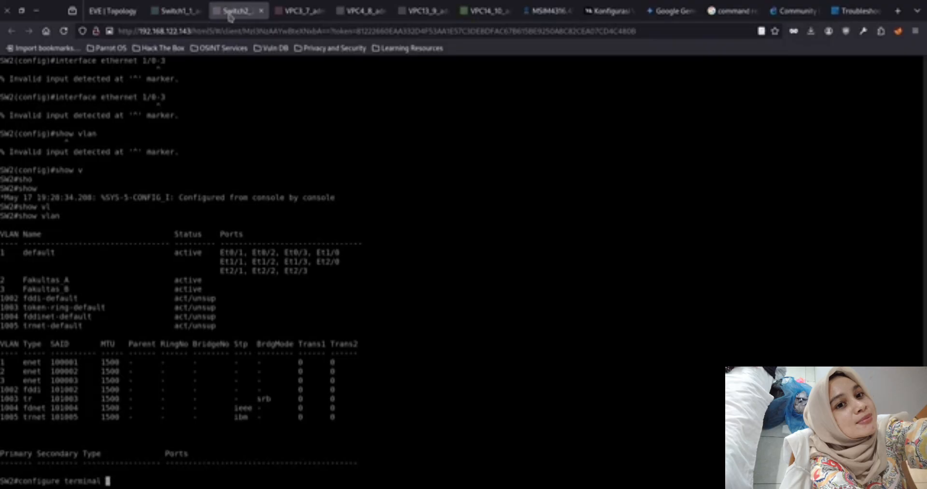
key(Return)
key(Up)
key(Return)
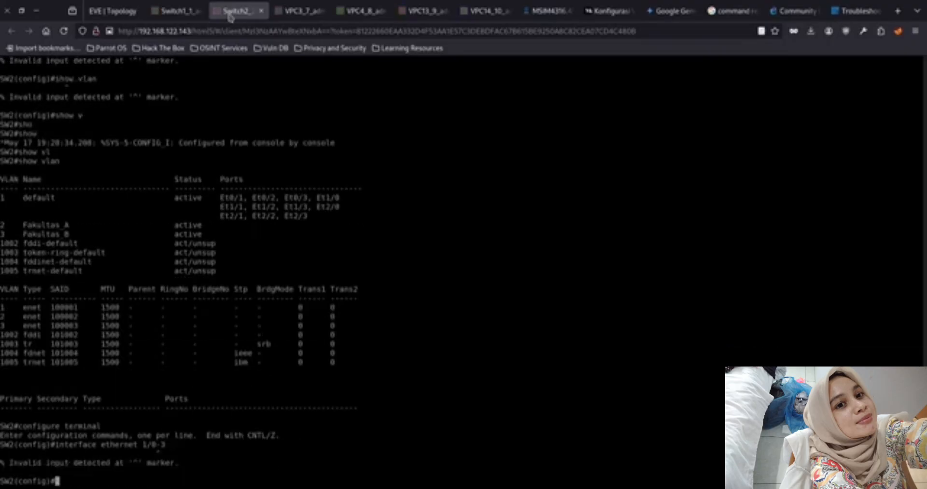
key(Up)
key(BackSpace)
key(BackSpace)
key(Return)
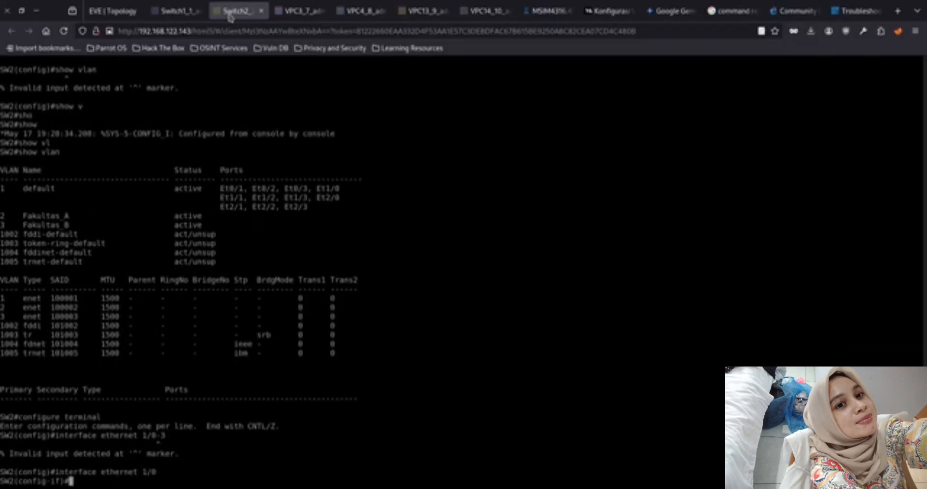
Select ports ethernet 1/0-3 on SW2 together with the interface range command
key(Up)
key(Left)
key(Left)
key(Left)
key(Left)
key(Left)
key(Left)
key(Left)
key(Left)
key(Left)
key(Left)
key(Left)
key(Left)
text(range)
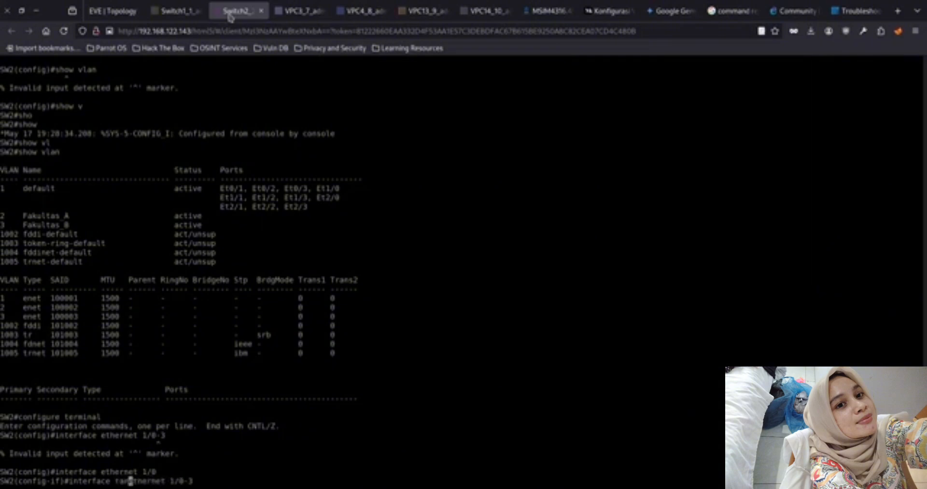
key(End)
text(-3)
key(Return)
Set the ethernet 1/0-3 port range on SW2 to access mode
text(sw)
key(Tab)
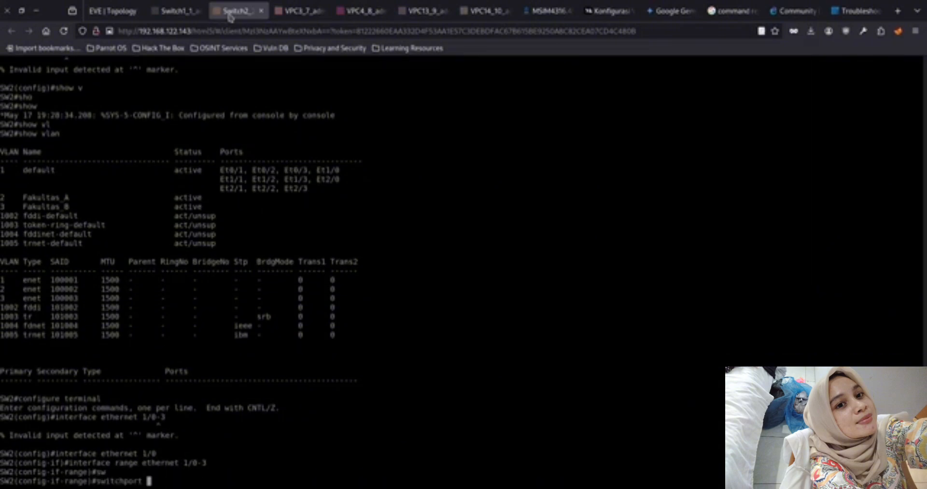
text(mode)
key(Tab)
text(aa)
key(Tab)
key(BackSpace)
text(c)
key(Tab)
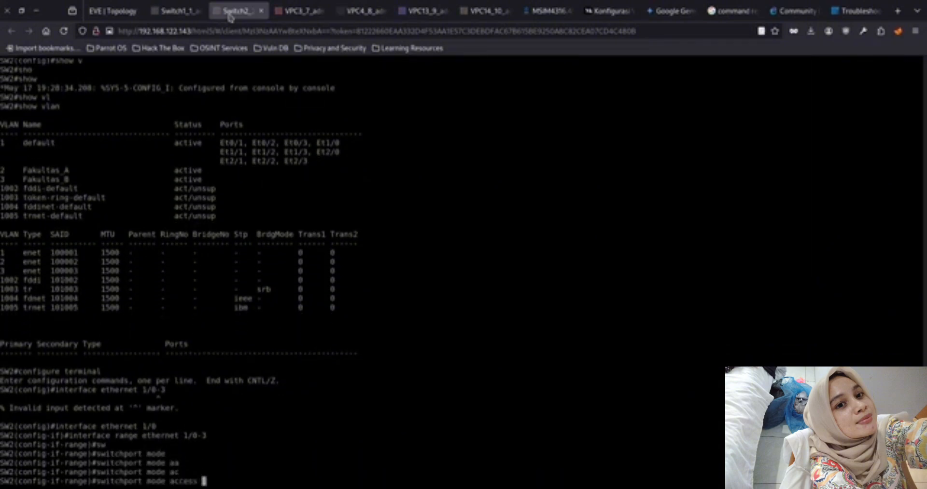
key(Return)
Assign the ethernet 1/0-3 port range on SW2 to access VLAN 2
text(sw)
key(Tab)
text(acc)
key(Tab)
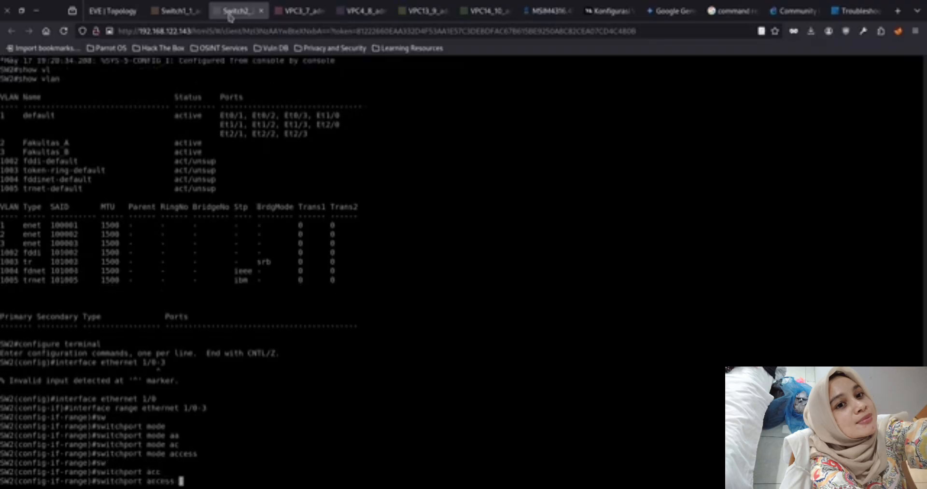
text(vl)
key(Tab)
text(2)
key(Return)
Select ports ethernet 2/0-3 on SW2 as an interface range by reusing the earlier range command
key(Up)
key(Up)
key(Up)
key(Left)
key(Left)
key(Left)
key(Left)
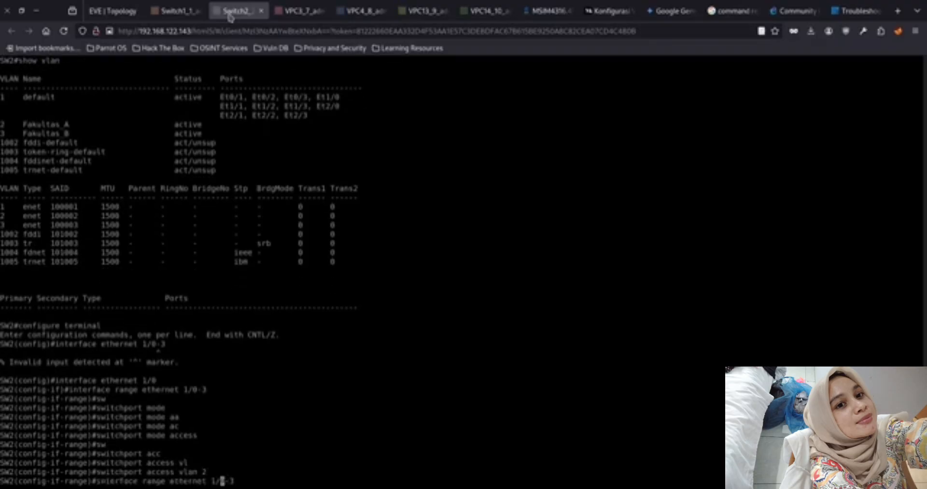
key(BackSpace)
text(2)
key(Return)
Set the ethernet 2/0-3 port range on SW2 to access mode
key(Up)
key(Up)
key(Up)
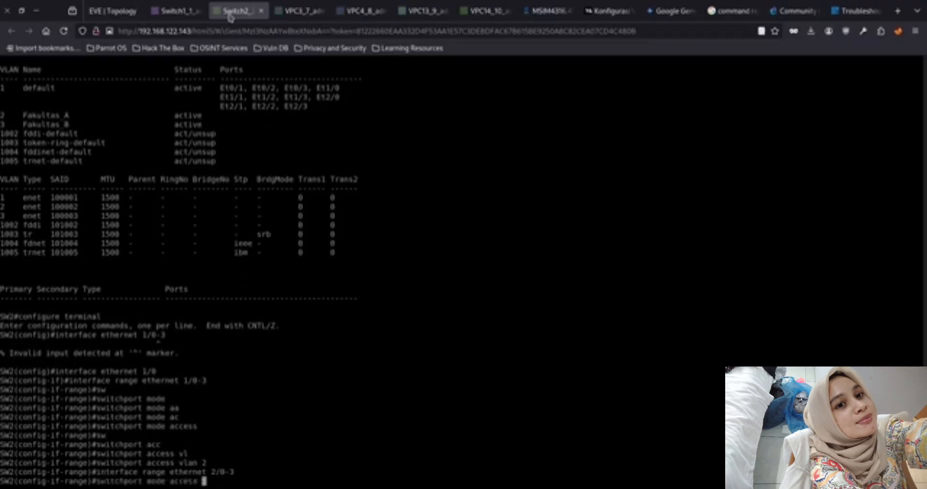
key(Return)
Assign the ethernet 2/0-3 port range on SW2 to access VLAN 3 and return to privileged mode
key(Up)
key(Up)
key(Up)
key(BackSpace)
text(3)
key(Return)
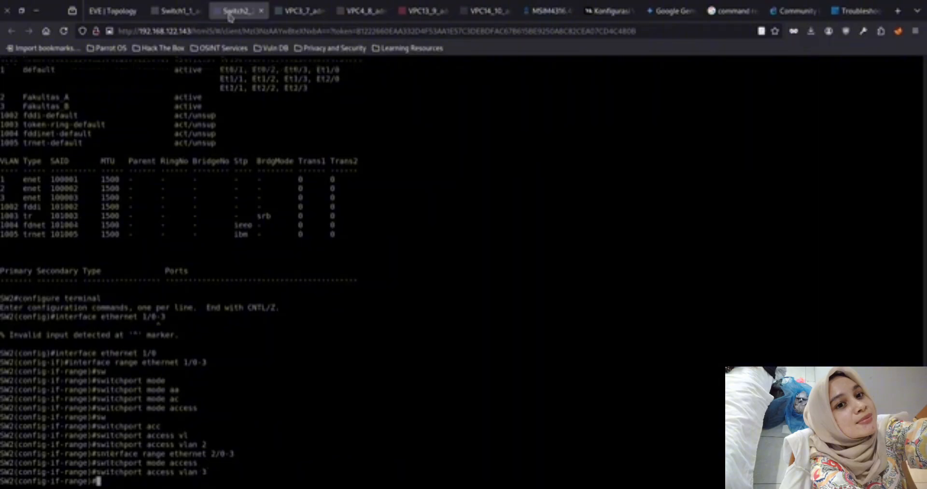
text(exit)
key(Return)
text(exit)
key(Return)
Show the full VLAN table on SW2 to check the port assignments and save the configuration with write memory
text(sho)
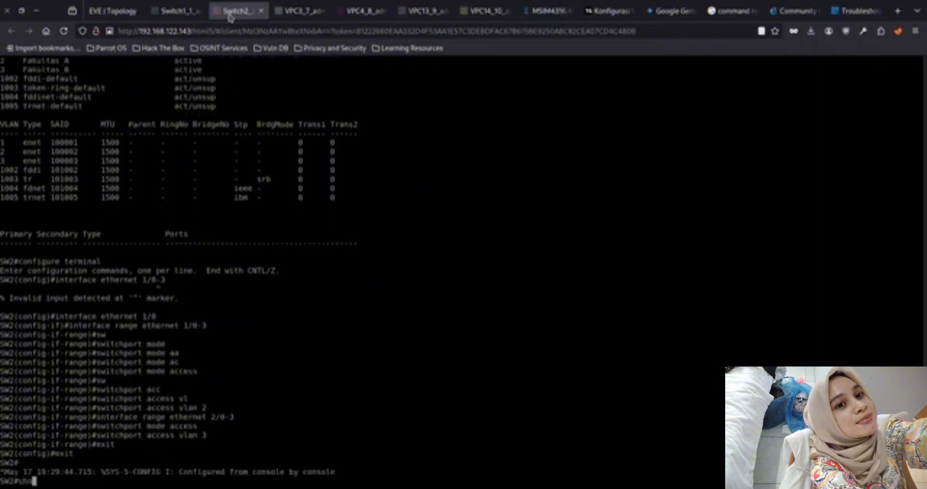
key(Tab)
text(vl)
key(Tab)
key(Return)
key(space)
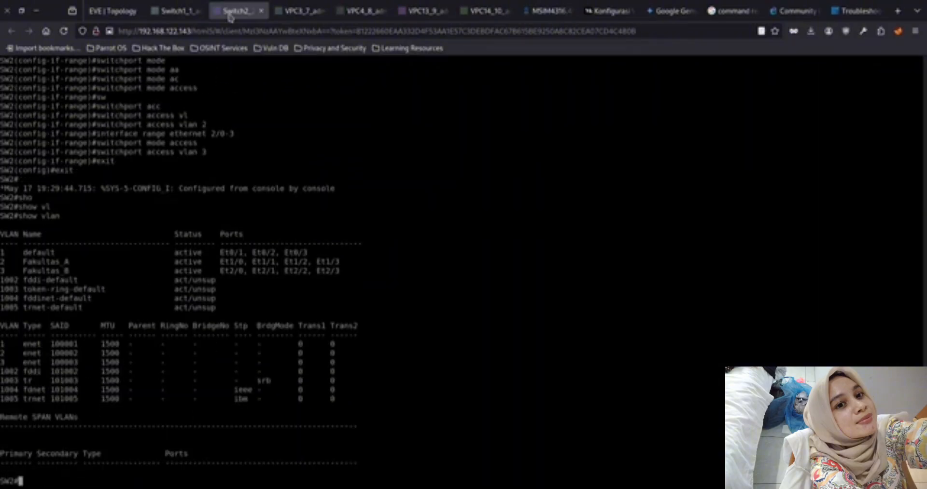
text(write memory)
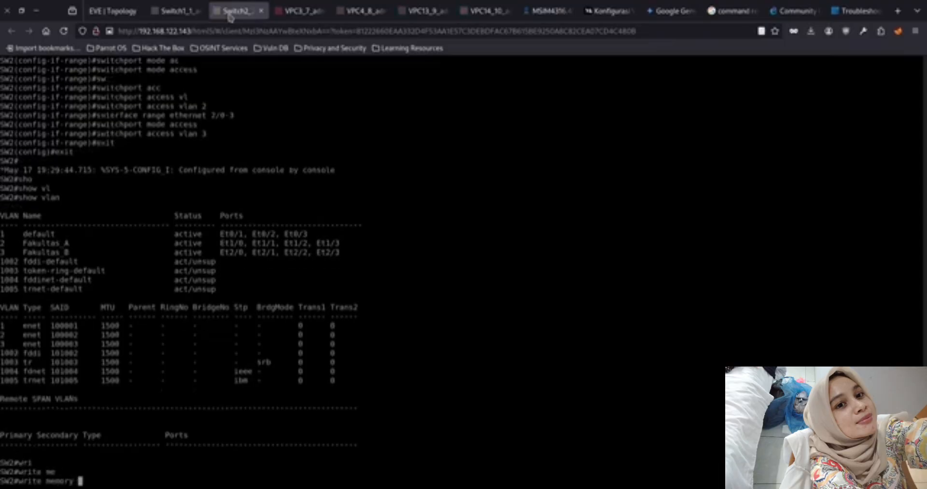
key(Return)
Switch to the SW1 console and enter privileged mode with enable
click(174, 11)
key(Return)
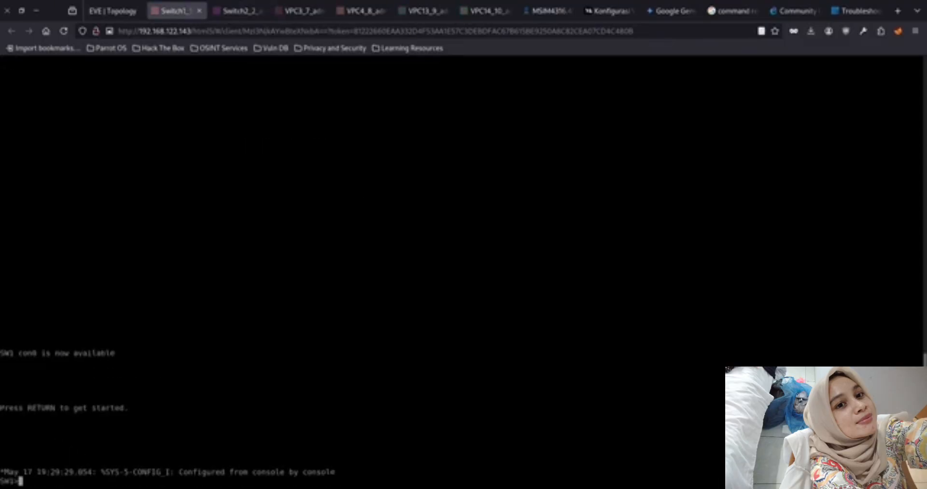
text(wri)
key(Tab)
text(t)
key(Tab)
key(BackSpace)
key(BackSpace)
key(BackSpace)
key(BackSpace)
text(en)
key(Tab)
key(Return)
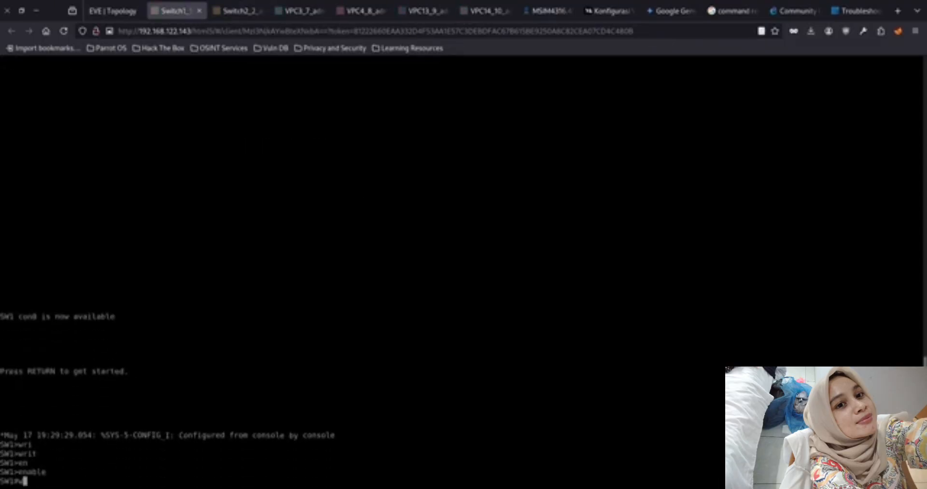
Save the SW1 configuration with write memory
text(wr)
key(Tab)
text(me)
key(Tab)
key(Return)
Return to the SW2 console and check its VTP settings with show vtp status
click(237, 10)
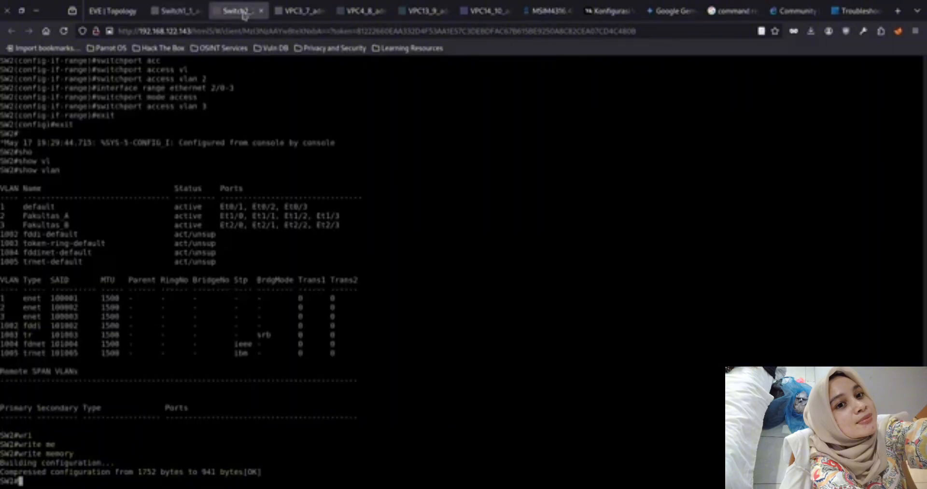
text(sh)
key(Tab)
text(vt)
key(Tab)
key(Tab)
text(st)
key(Tab)
key(Return)
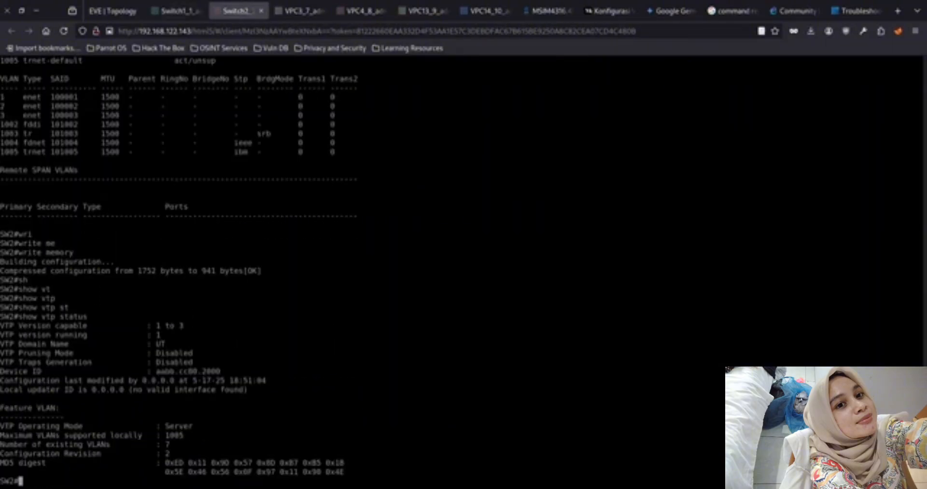
Check the VTP settings on SW1 with show vtp status
click(179, 11)
text(sho)
key(Tab)
text(vt)
key(Tab)
key(Tab)
text(st)
key(Tab)
key(Return)
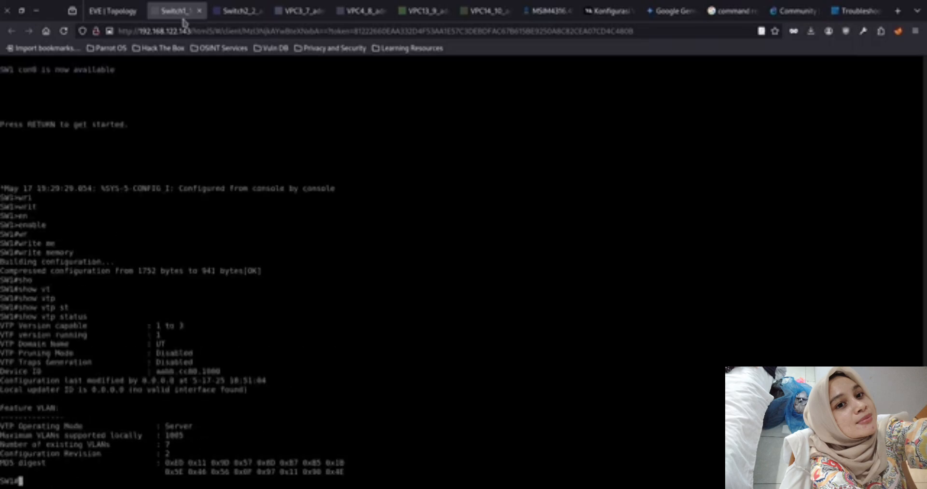
Display the VTP status on SW2 again to compare its operating mode with SW1
click(252, 20)
key(Up)
key(Return)
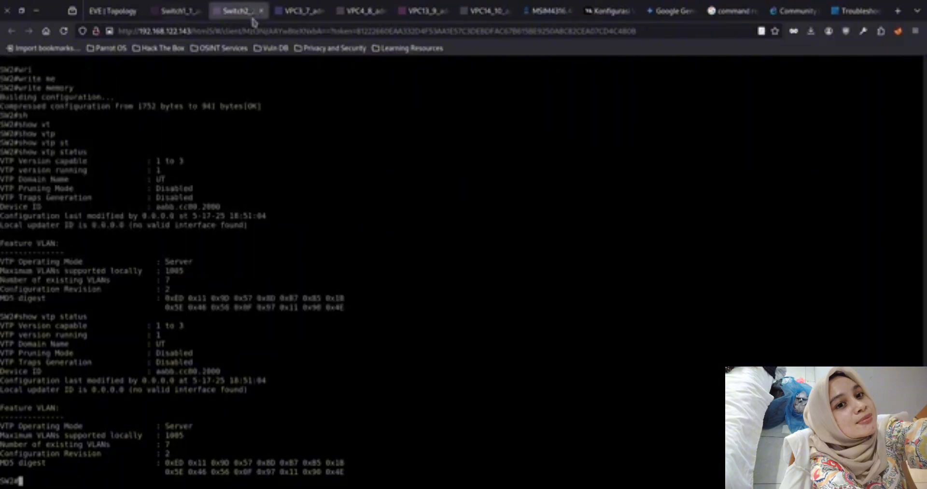
key(Up)
key(Up)
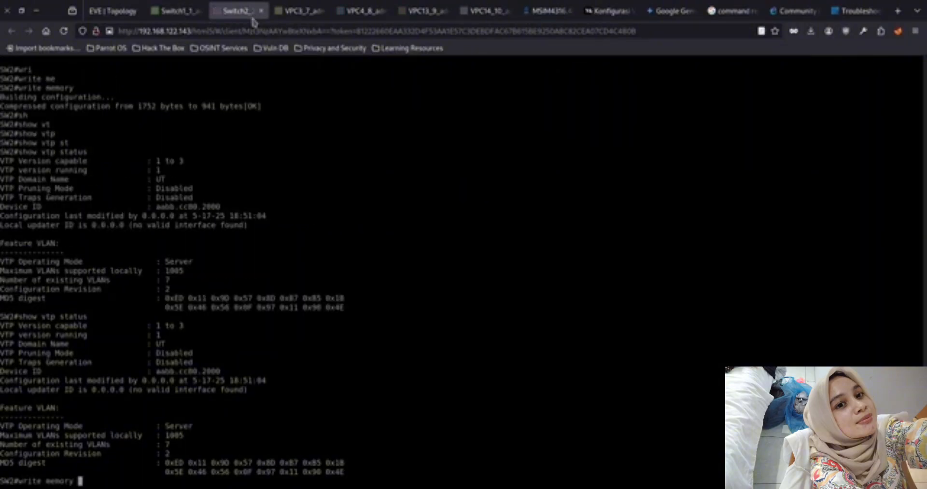
key(Down)
key(Down)
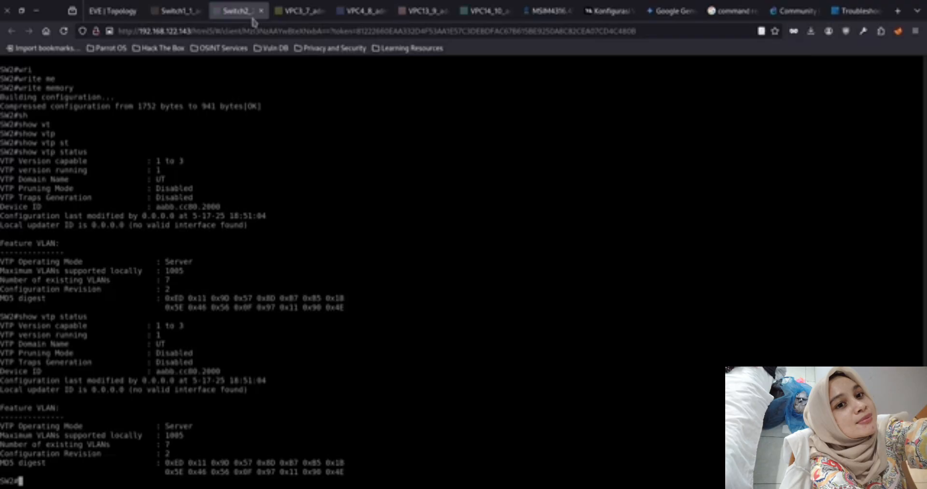
Enter VLAN database mode on SW2
text(vla)
key(Tab)
text(da)
key(Tab)
text(t)
key(Tab)
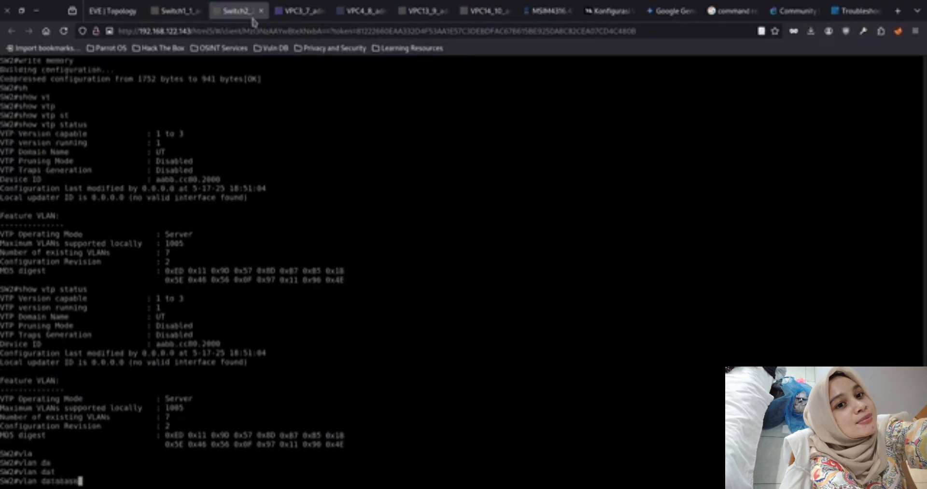
key(Return)
Set SW2 to VTP client mode and its VTP domain to UT
text(vtp clien)
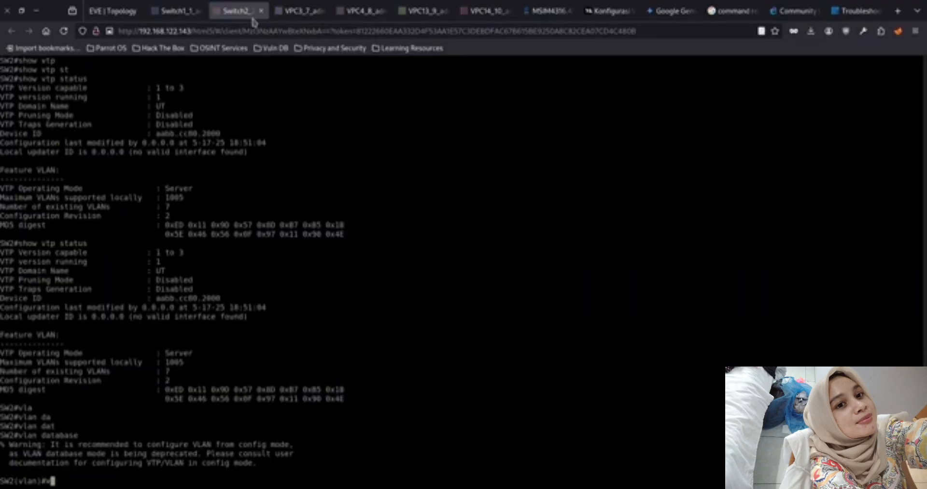
key(Tab)
key(Return)
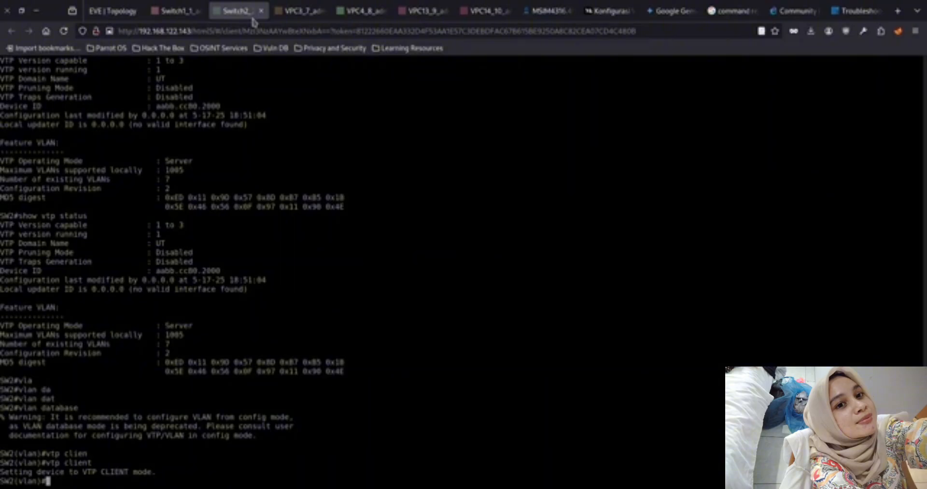
text(vtp domain UT)
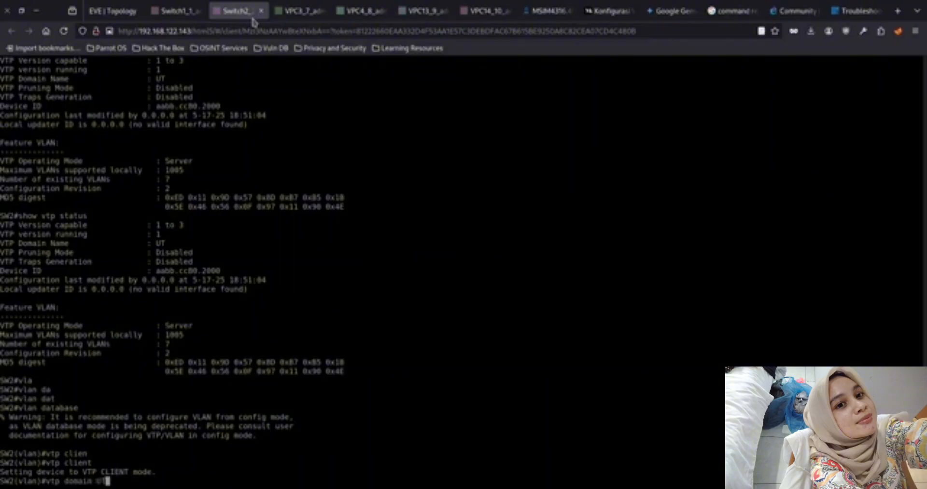
key(Return)
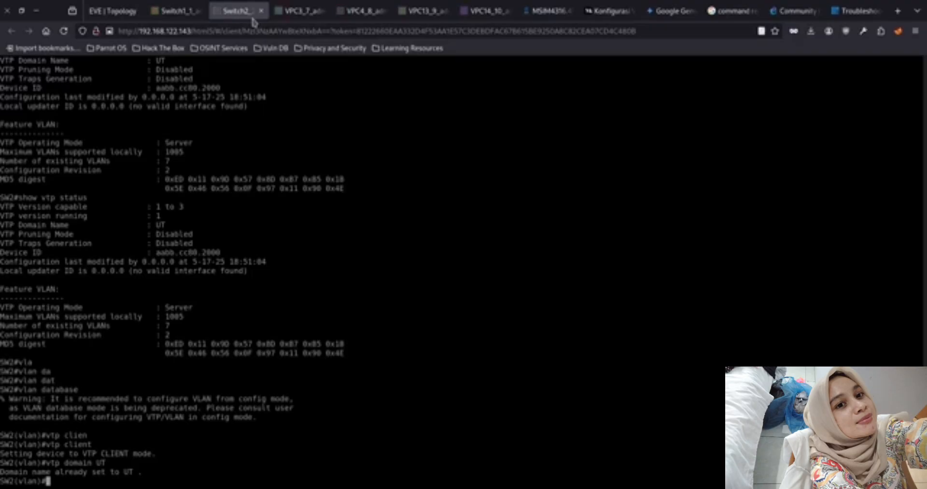
Leave VLAN database mode on SW2 and save the configuration with write memory
text(exit)
key(Return)
text(write memory)
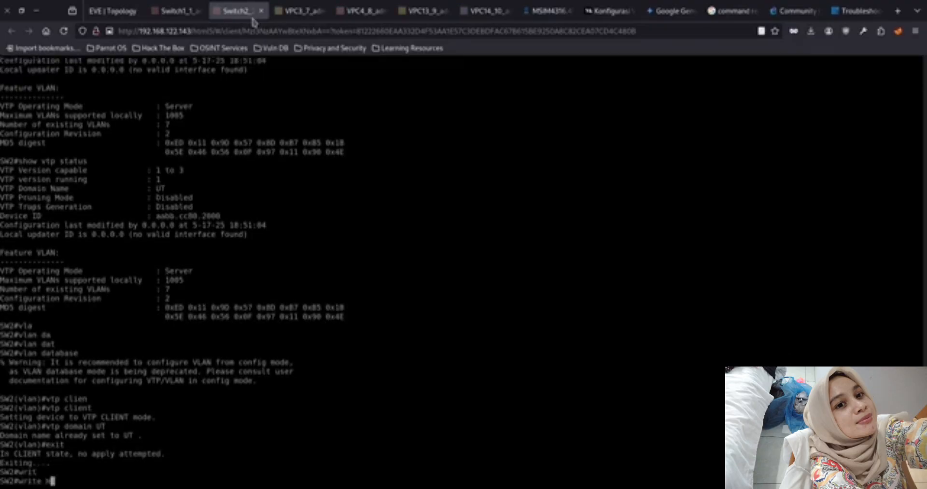
key(Return)
Switch to the SW1 console and save its configuration again with write memory
click(173, 19)
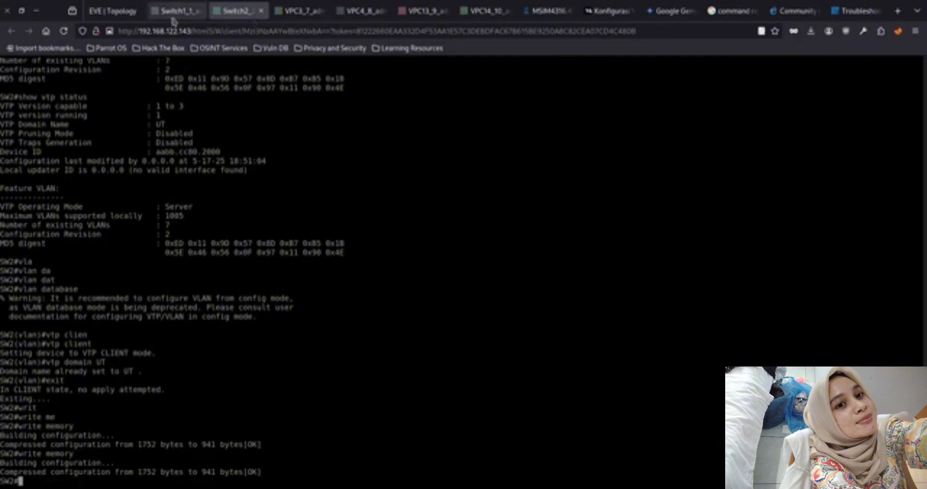
key(Up)
key(Up)
key(Up)
key(Down)
key(Return)
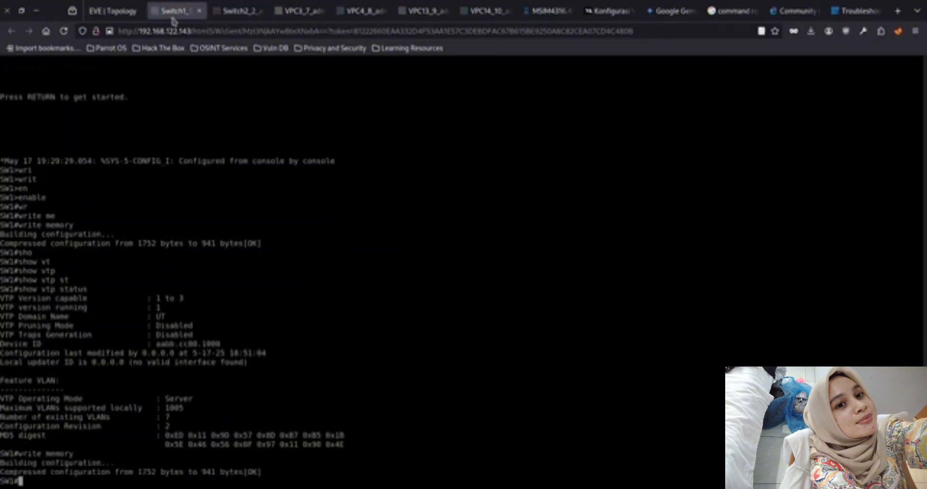
Display the VTP status on SW1 again to check its operating mode
key(Up)
key(Up)
key(Return)
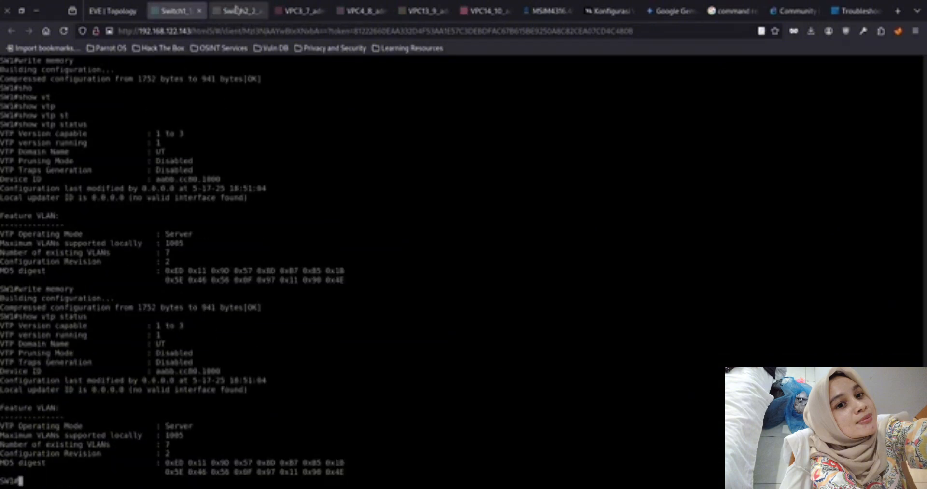
Run show vtp status on SW2 to verify its VTP operating mode, correcting the mistyped keyword
click(237, 11)
text(sho)
key(Tab)
text(vt)
key(Tab)
text(se)
key(Tab)
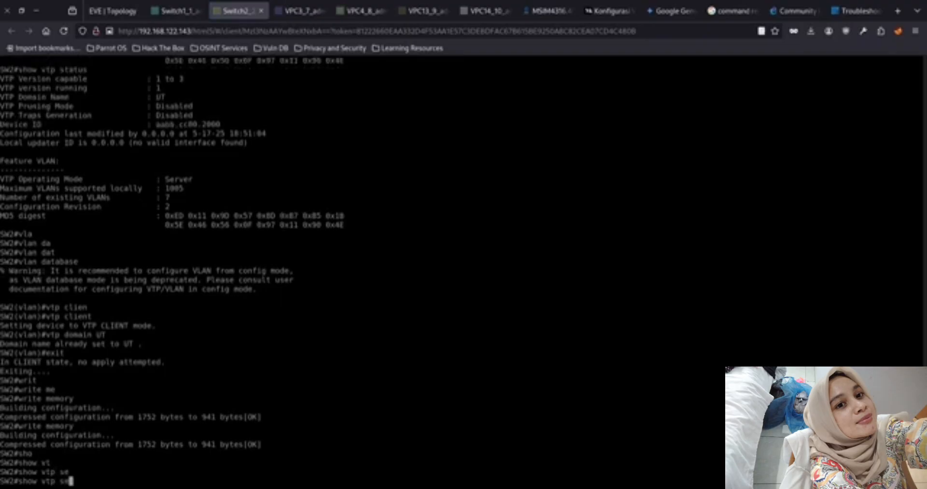
key(BackSpace)
key(BackSpace)
key(BackSpace)
key(BackSpace)
key(BackSpace)
key(BackSpace)
text(v)
key(Tab)
text(t)
key(Tab)
text(st)
key(Tab)
key(Return)
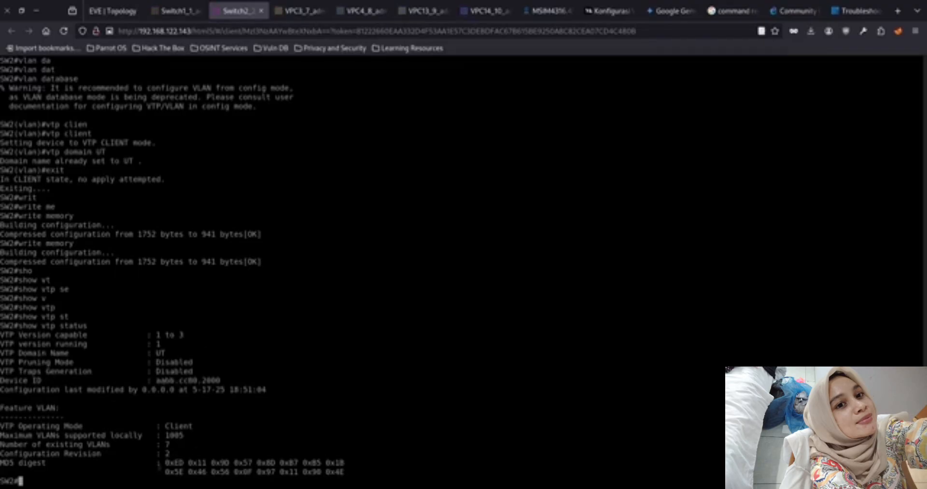
Check the trunk link on SW1 with show interfaces trunk
click(176, 11)
click(239, 15)
click(176, 11)
text(sho)
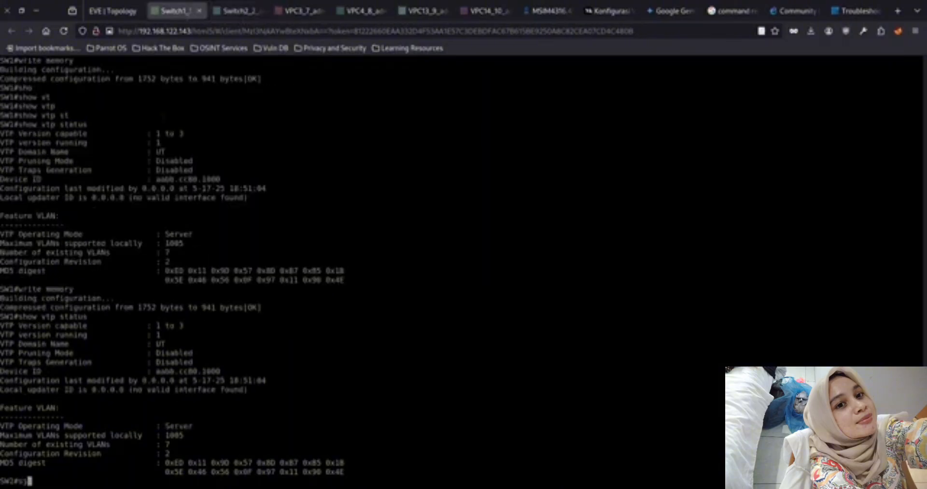
key(Tab)
text(int)
key(Tab)
text(tr)
key(Tab)
key(Return)
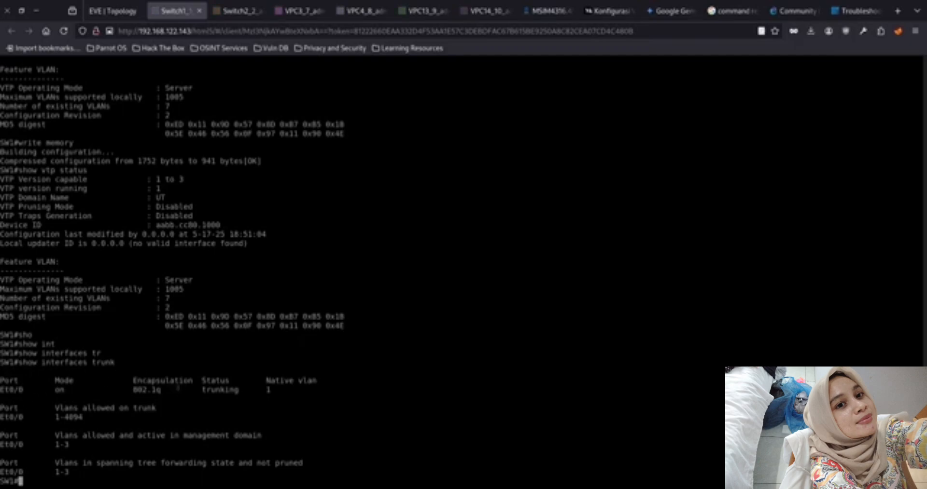
Try a show trunk command on SW2 and look up the correct trunk command syntax in the SW1 console
key(ctrl+Tab)
text(sho)
key(Tab)
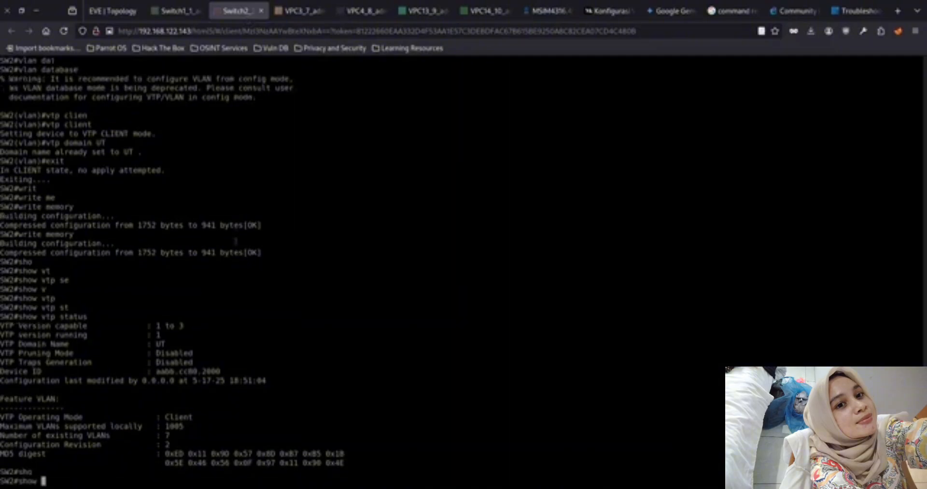
text(tr)
key(Tab)
text(a)
key(BackSpace)
text(u)
key(Tab)
key(Tab)
click(189, 14)
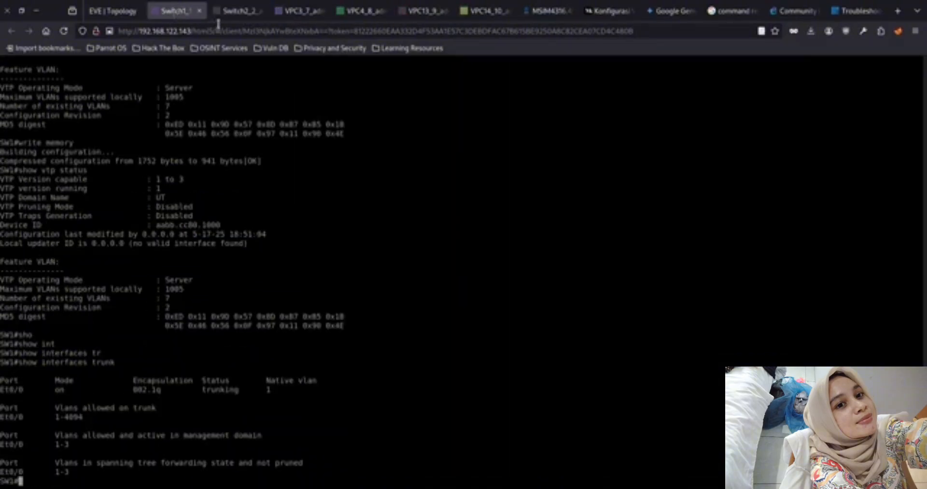
Correct the command on SW2 to show interfaces trunk and check its trunk link
click(215, 21)
key(BackSpace)
key(BackSpace)
key(BackSpace)
text(int)
key(Tab)
text(tr)
key(Tab)
key(Return)
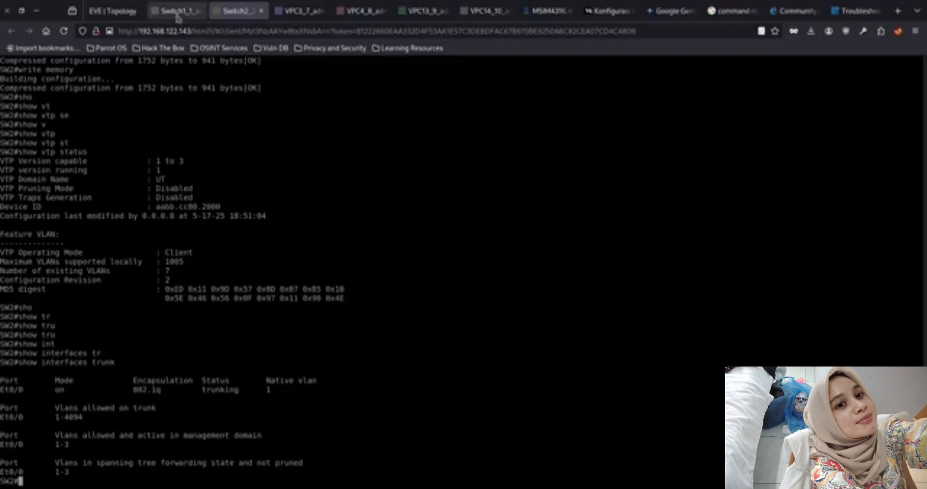
Compare the trunk details and show vlan port assignments on SW1 and SW2
click(194, 16)
click(231, 13)
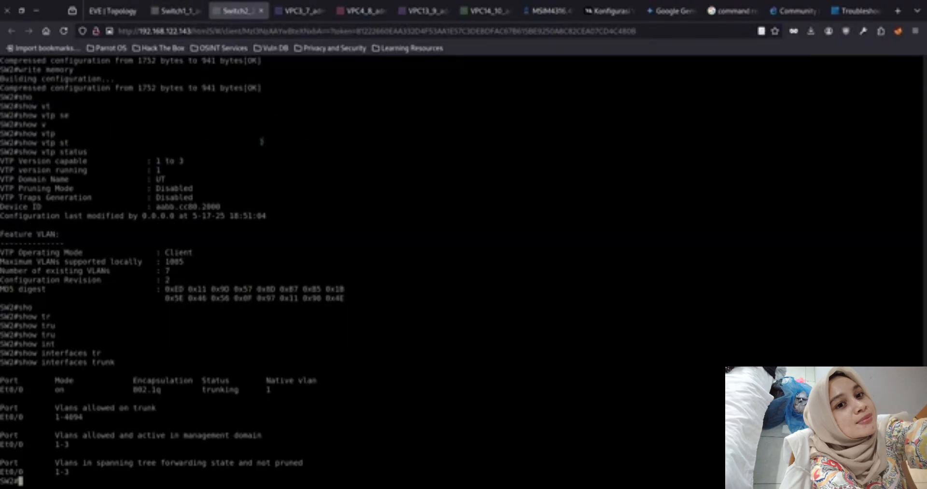
click(178, 11)
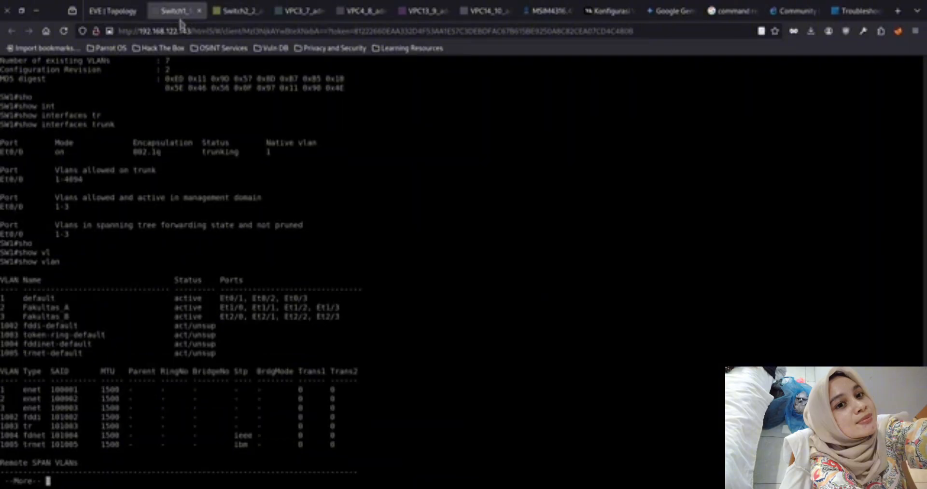
click(237, 11)
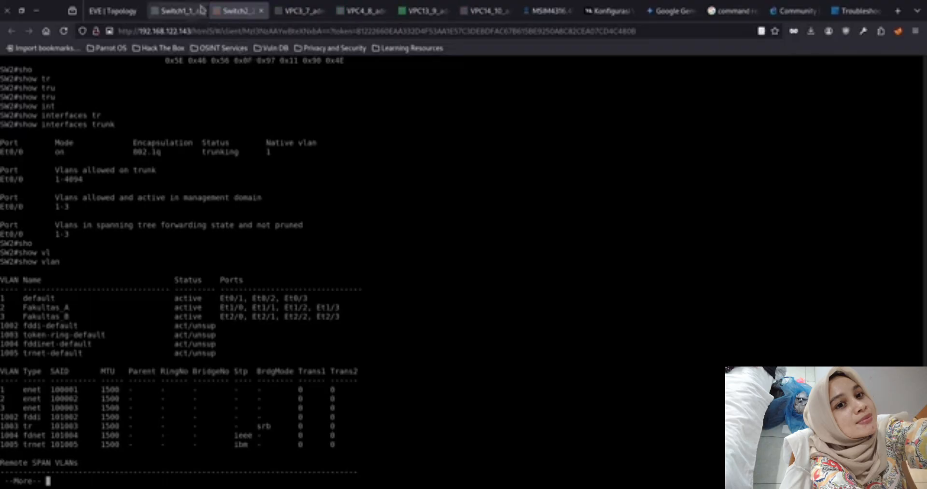
key(space)
Switch to the VPC3 console and assign it the IP address 192.168.2.3/24 again
click(294, 11)
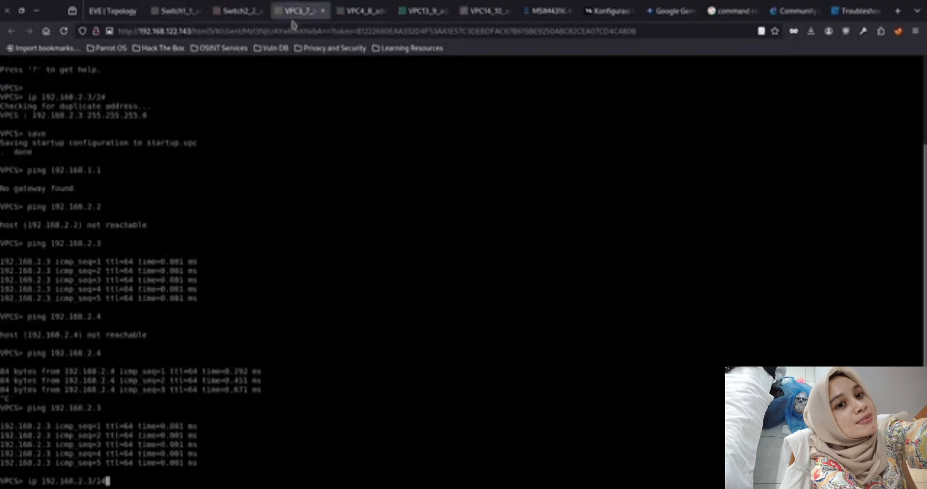
key(Return)
key(Up)
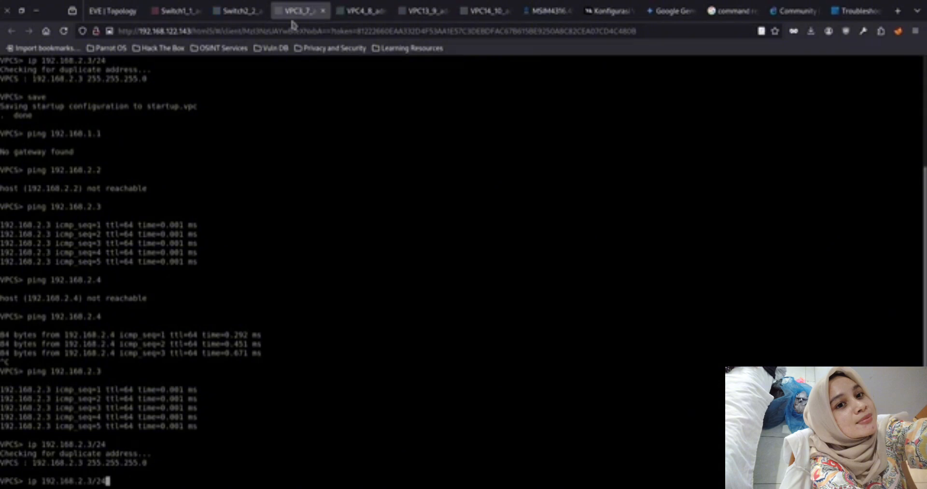
Check the topology diagram, then return to the VPC3 console and ping 192.168.2.2
click(181, 11)
click(113, 11)
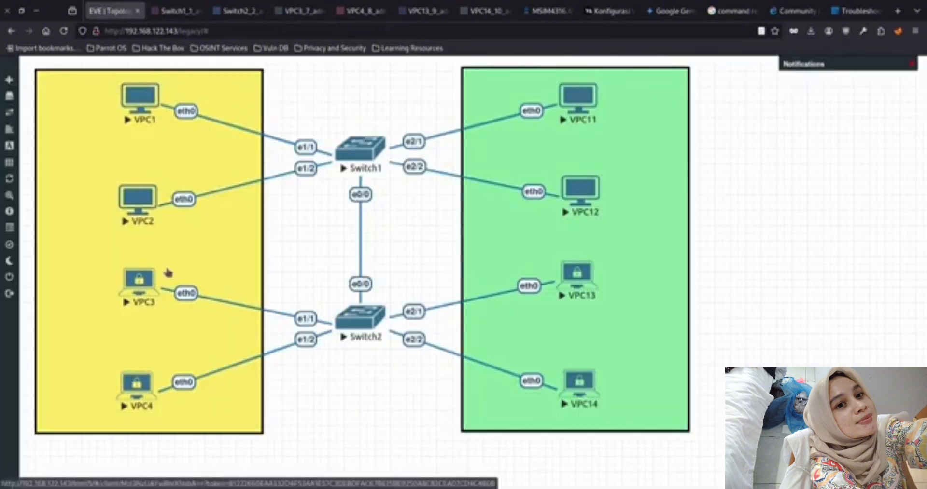
click(167, 271)
key(Up)
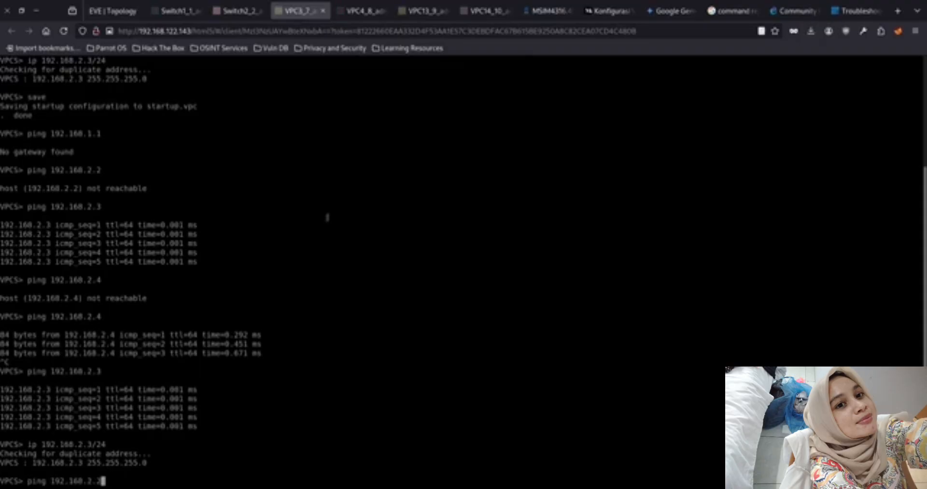
key(Return)
key(ctrl+c)
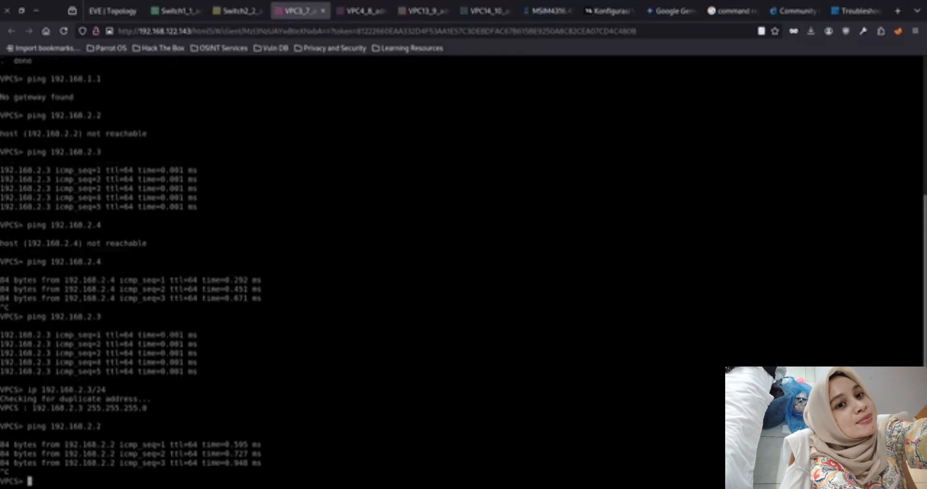
Show the IP settings of VPC3 and compare them with its place in the topology diagram
text(show ip)
key(Return)
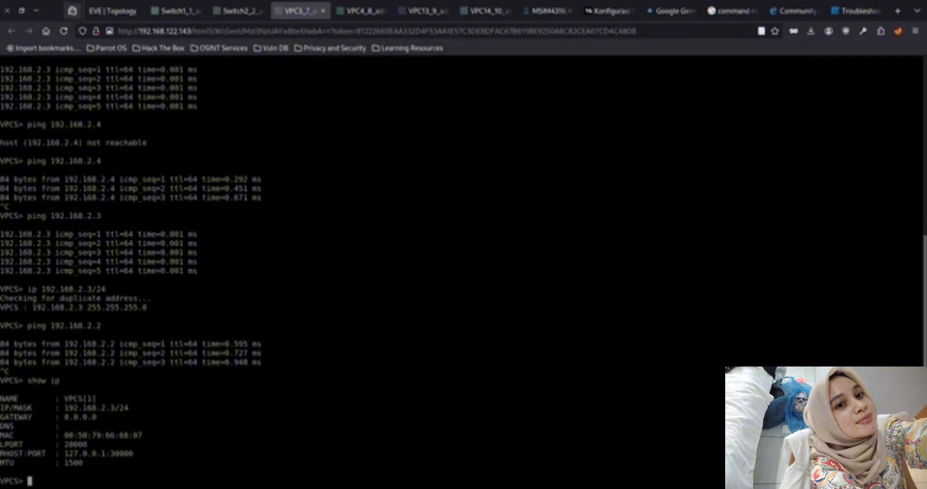
click(103, 15)
click(295, 17)
Ping the same-VLAN hosts 192.168.2.2, 192.168.2.1 and 192.168.2.4 from VPC3, stopping each ping after a few replies
text(ping 192.168.2.2)
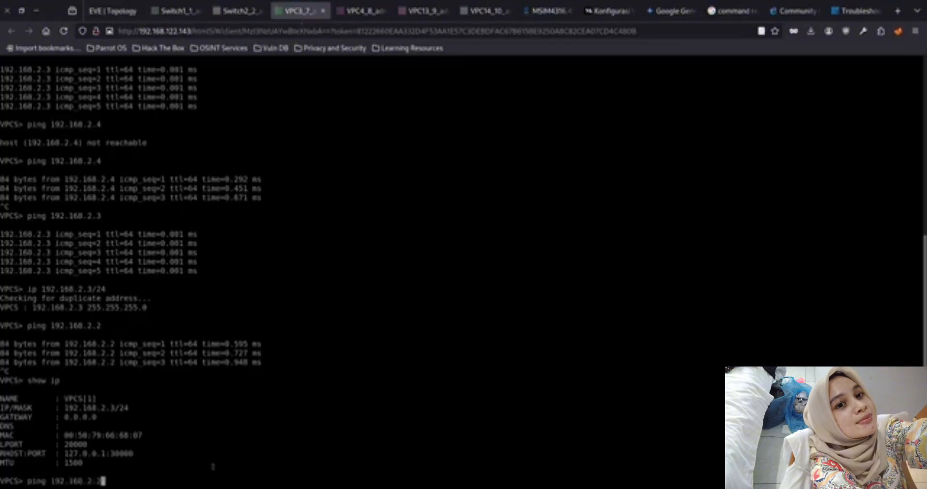
key(Return)
key(ctrl+c)
key(Up)
key(BackSpace)
text(1)
key(Return)
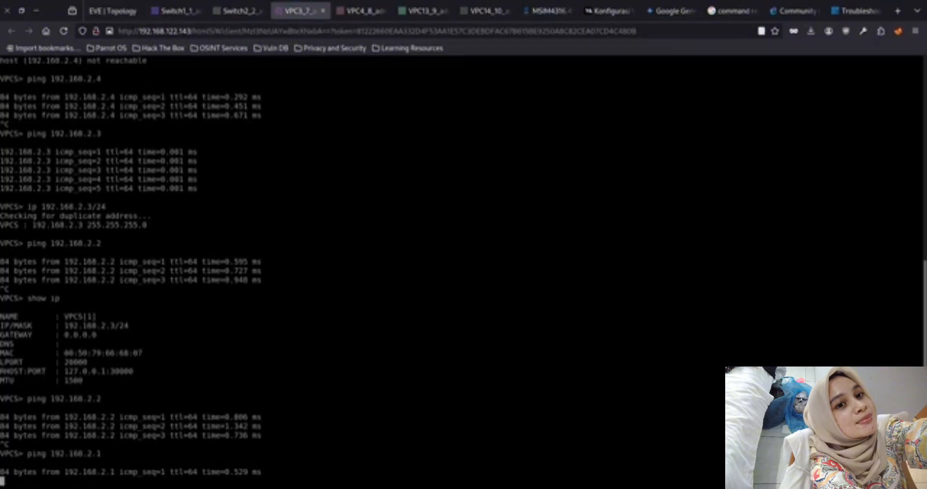
key(ctrl+c)
key(Up)
key(BackSpace)
text(4)
key(Return)
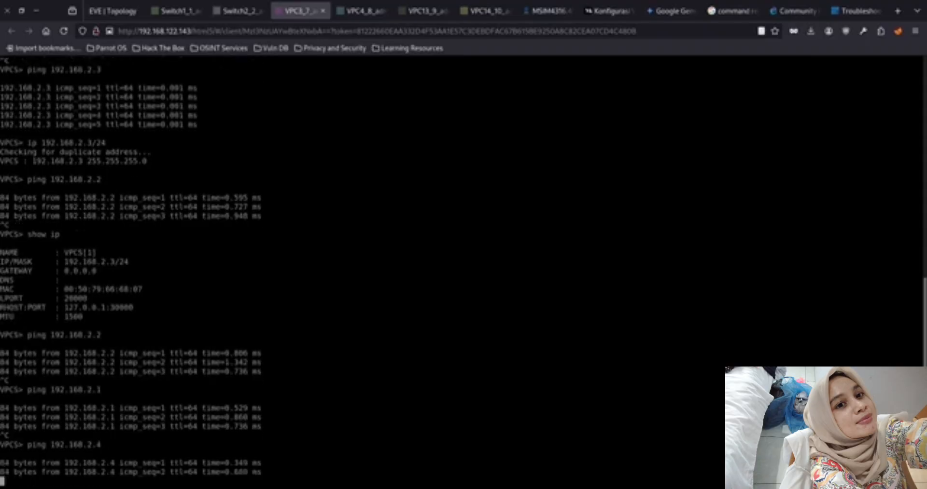
Stop the running ping and test cross-VLAN reachability from VPC3 by pinging 192.168.3.1
key(ctrl+c)
key(Up)
key(BackSpace)
key(BackSpace)
key(BackSpace)
text(3.1)
key(Return)
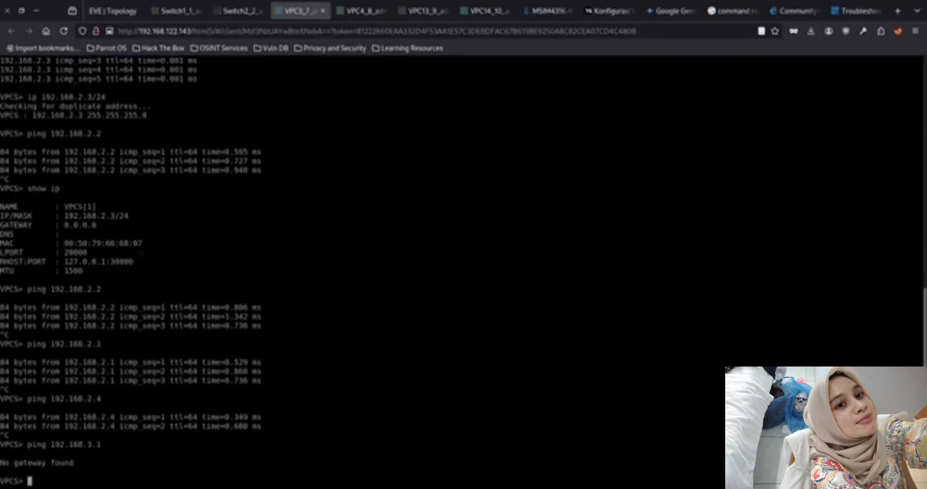
Review the SW1 VLAN table and the topology diagram, then ping 192.168.3.2 from VPC3
click(175, 11)
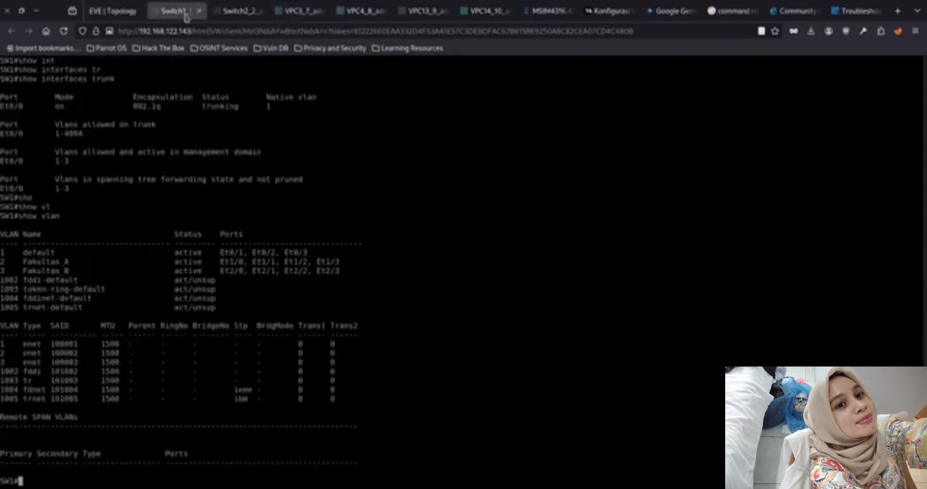
click(116, 11)
click(173, 11)
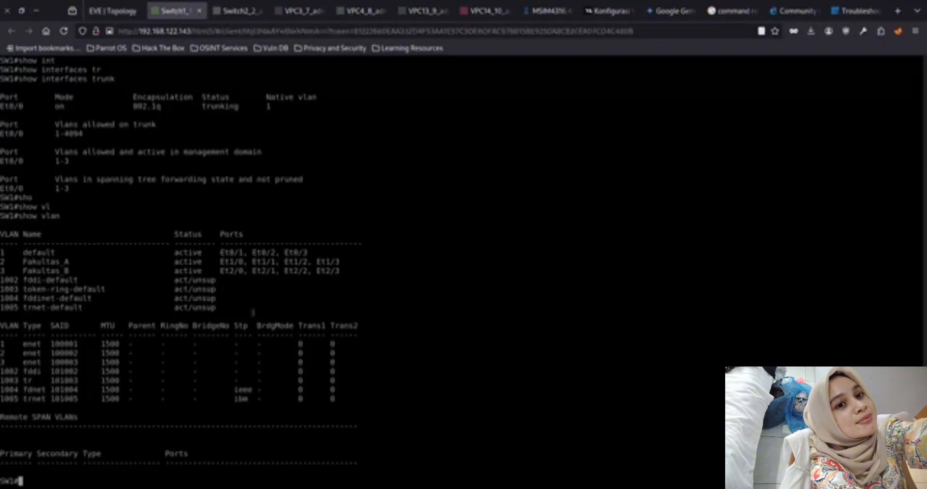
click(301, 11)
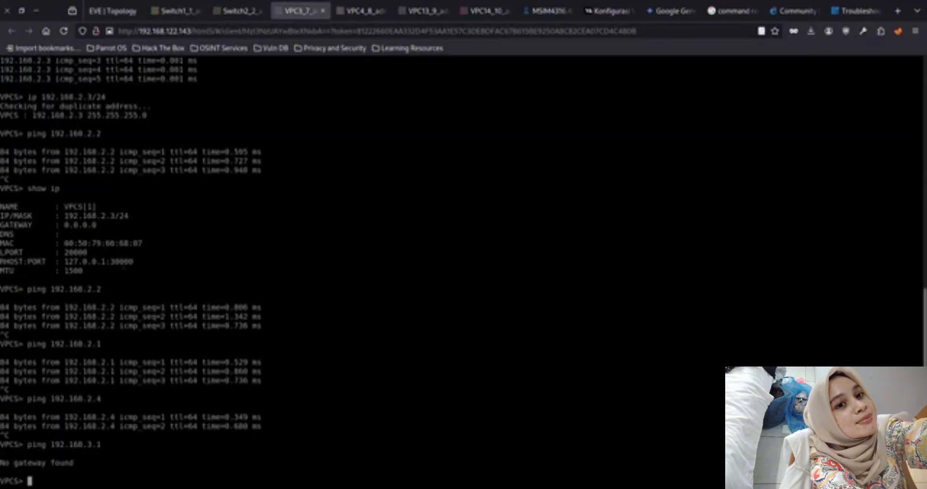
key(Up)
key(BackSpace)
text(2.168.3.2)
key(Return)
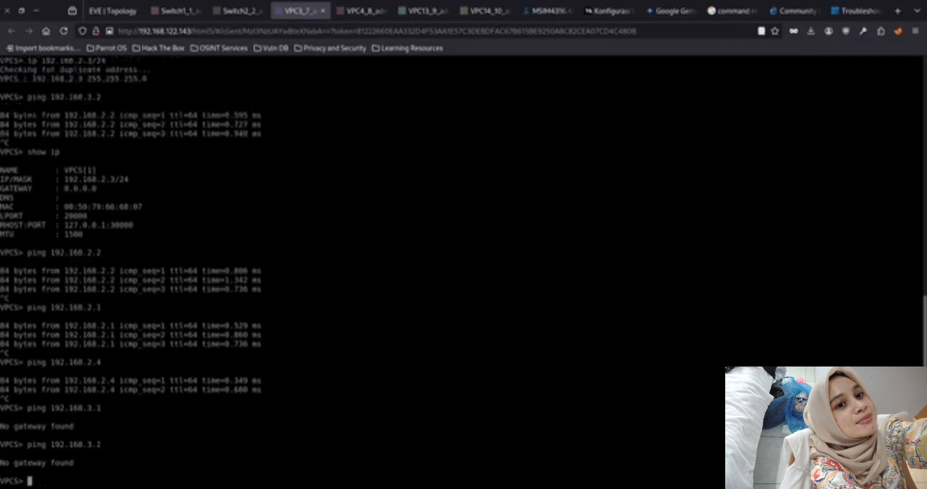
Ping the remaining Fakultas_B hosts 192.168.3.3 and 192.168.3.4 from VPC3
key(Up)
key(BackSpace)
text(3.3)
key(Return)
key(Up)
key(BackSpace)
text(4)
key(Return)
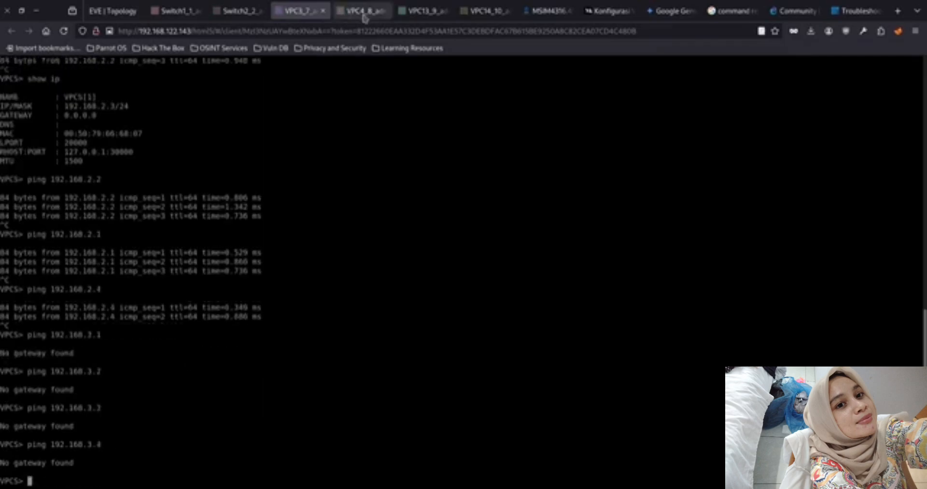
Assign 192.168.3.4/24 again in the VPC14 console and show its IP settings
click(480, 12)
click(383, 287)
key(Return)
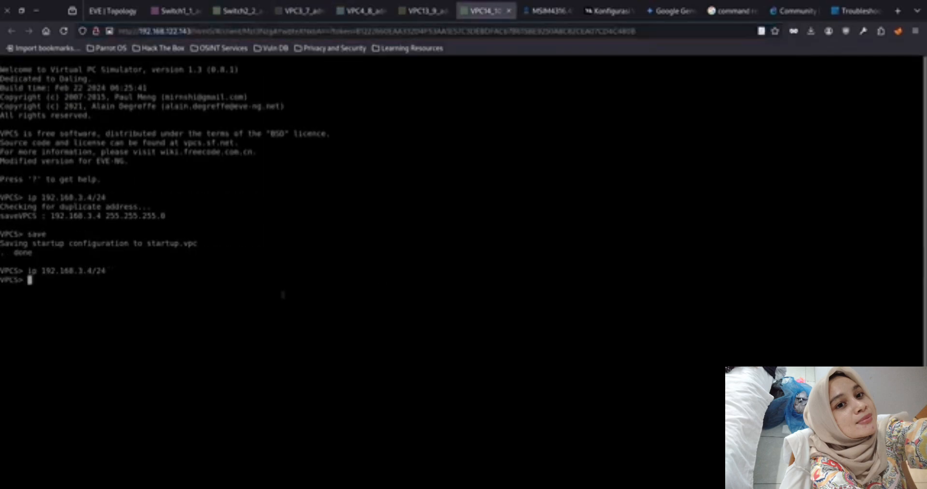
text(show ip)
key(Return)
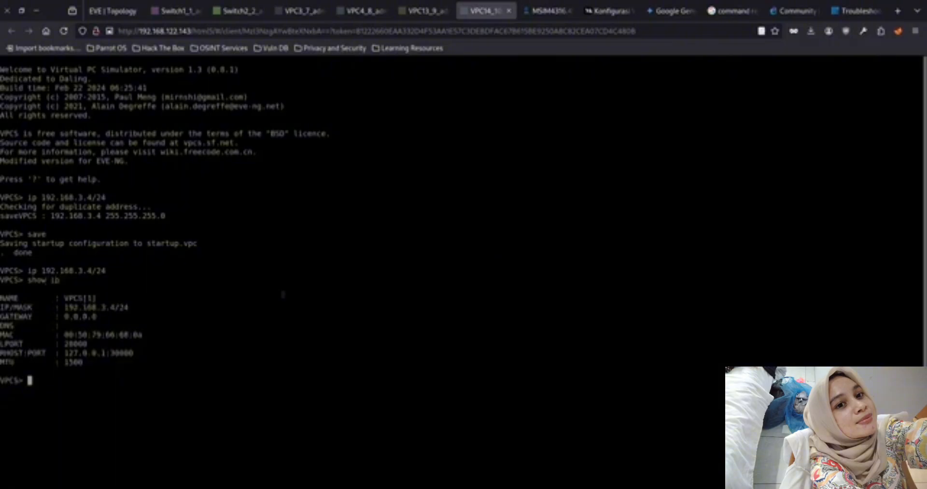
Save the startup configuration of VPC3 and switch to the VPC4 console
click(298, 10)
text(save)
key(Return)
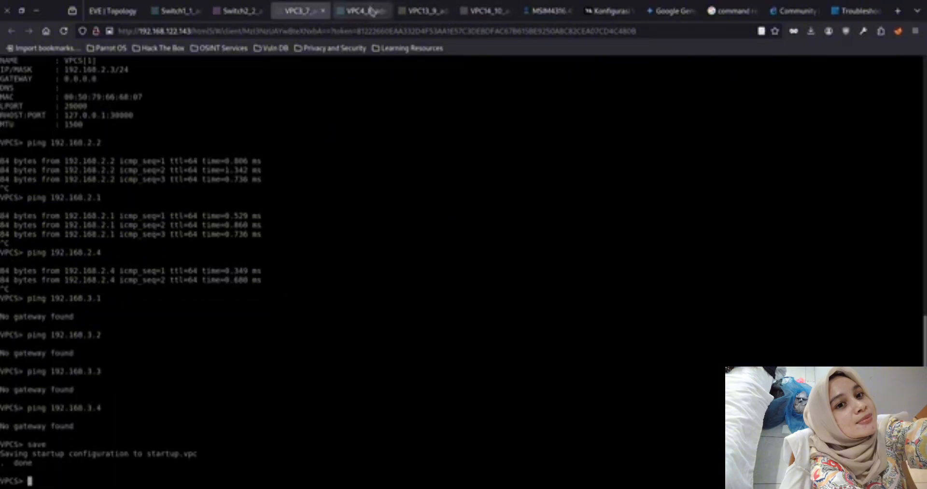
click(371, 11)
Assign 192.168.3.3/24 again in the VPC13 console and save its configuration
click(421, 11)
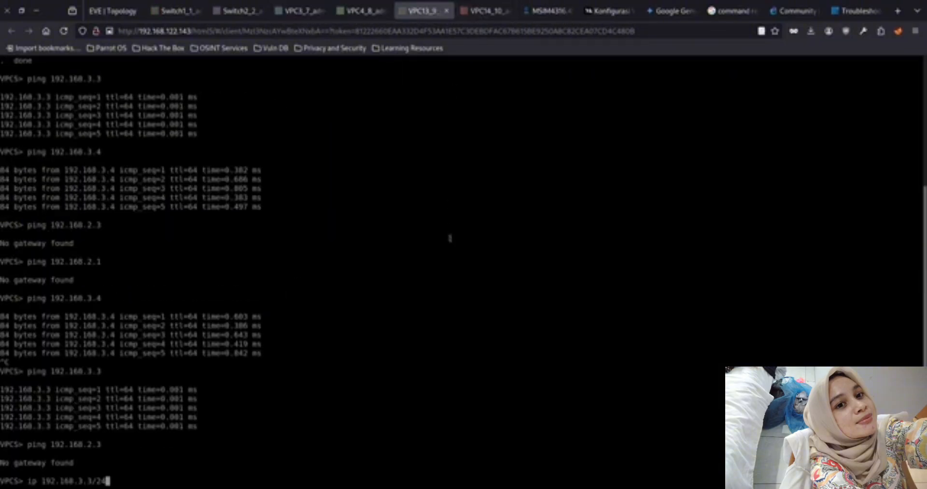
key(Return)
text(save)
key(Return)
Switch to the VPC14 console and try to ping 129.168.3.4
key(ctrl+Tab)
text(show ip)
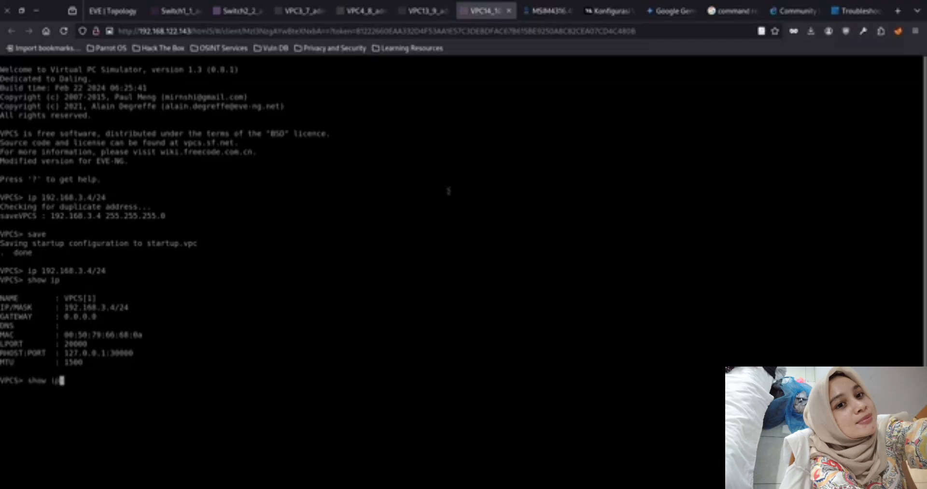
key(BackSpace)
key(BackSpace)
key(BackSpace)
key(BackSpace)
key(BackSpace)
key(BackSpace)
key(BackSpace)
text(ping 129.16)
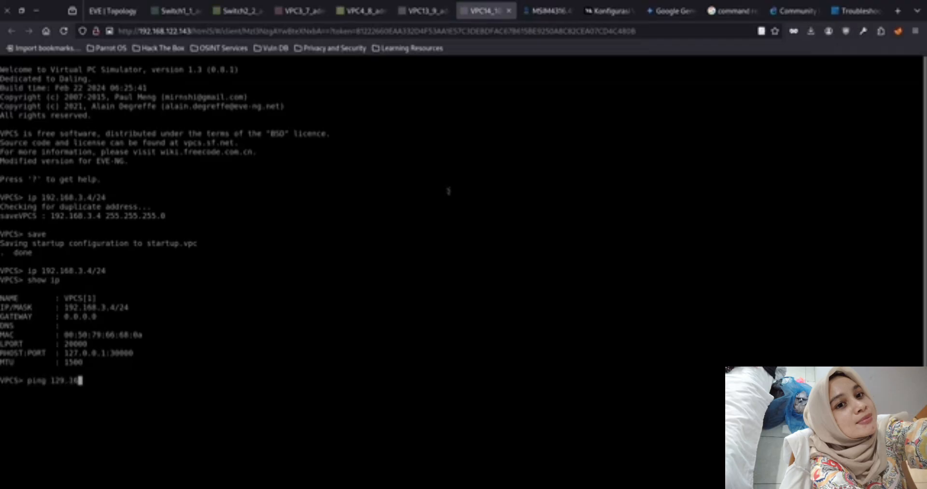
text(8.3.3)
key(Return)
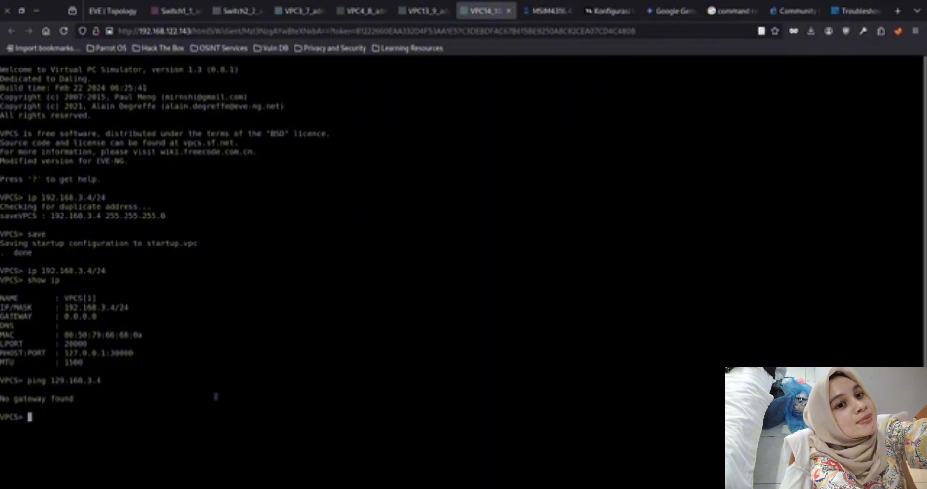
Correct the ping target on VPC14 to 192.168.3.4 and run the ping
key(Up)
key(Left)
key(Left)
key(Left)
key(Left)
key(Left)
key(Left)
key(Left)
key(Left)
key(BackSpace)
key(BackSpace)
text(92)
key(Return)
Ping the same-VLAN hosts 192.168.3.3, 192.168.3.2 and 192.168.3.1 from VPC14, stopping each ping after a few replies
key(Up)
key(BackSpace)
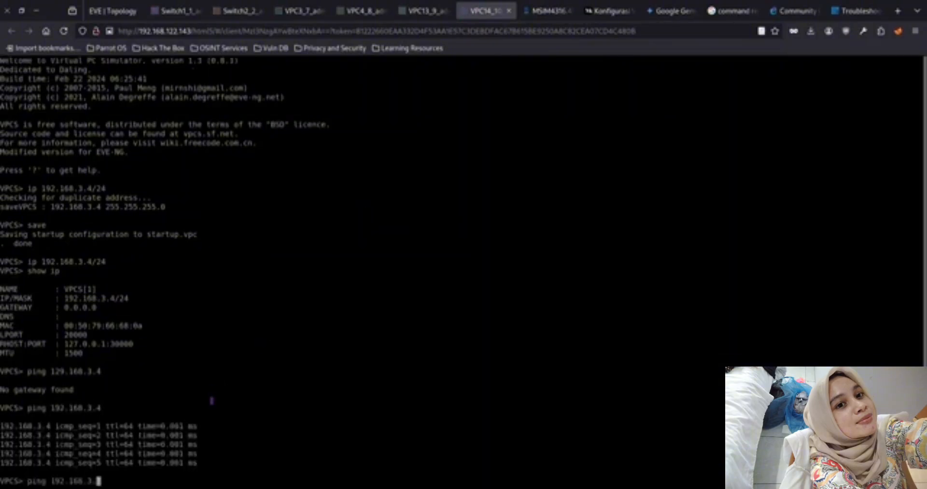
text(3)
key(Return)
key(ctrl+c)
text(2)
key(Return)
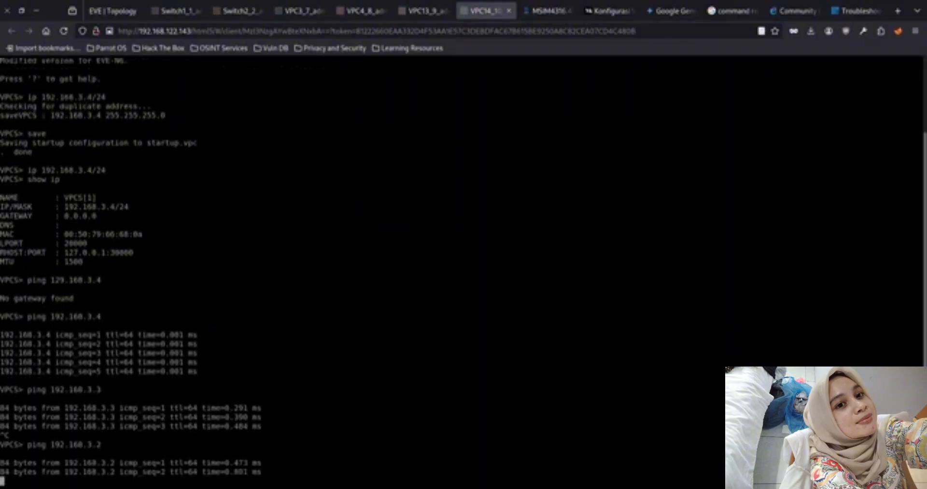
key(ctrl+c)
key(Up)
key(BackSpace)
text(1)
key(Return)
key(ctrl+c)
Ping the Fakultas_A hosts 192.168.2.3, 192.168.2.4 and 192.168.2.1 from VPC14 to test cross-VLAN reachability
key(Up)
key(BackSpace)
key(BackSpace)
key(BackSpace)
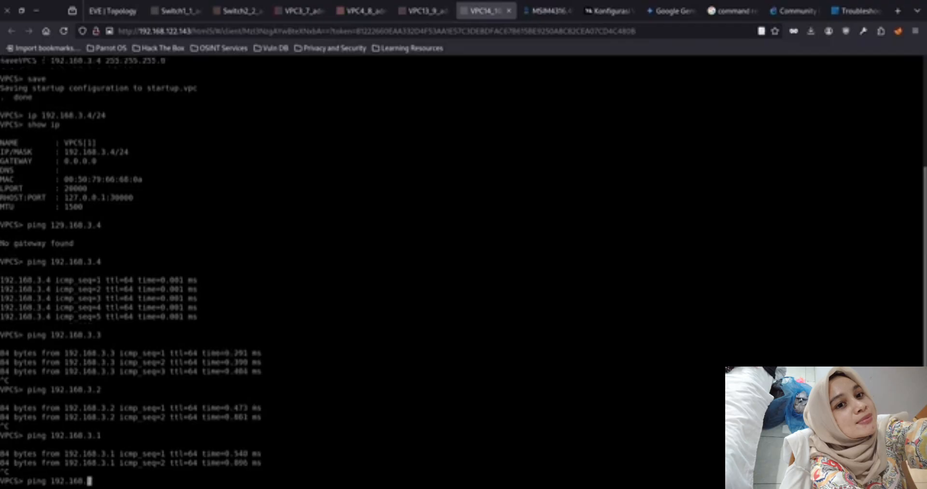
text(2.3)
key(Return)
key(Up)
key(BackSpace)
text(4)
key(Return)
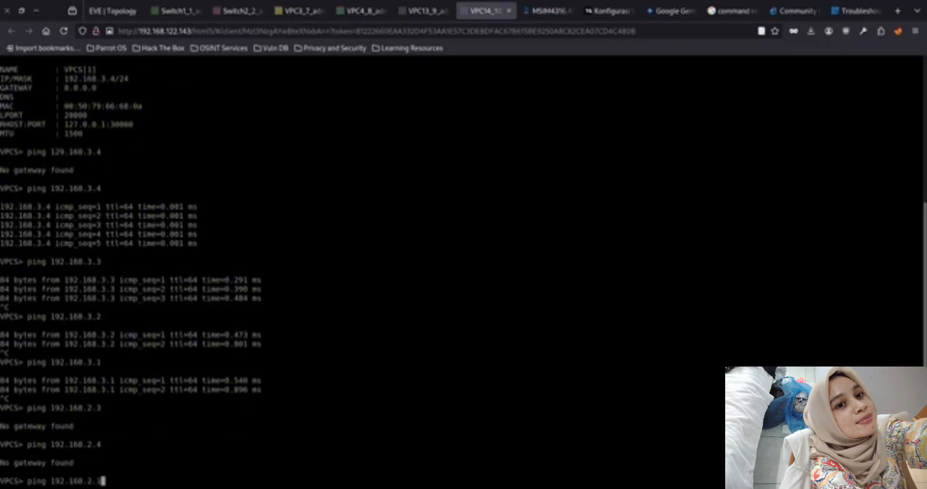
key(Return)
Save the running configuration with write memory on SW2 and on SW1
click(237, 11)
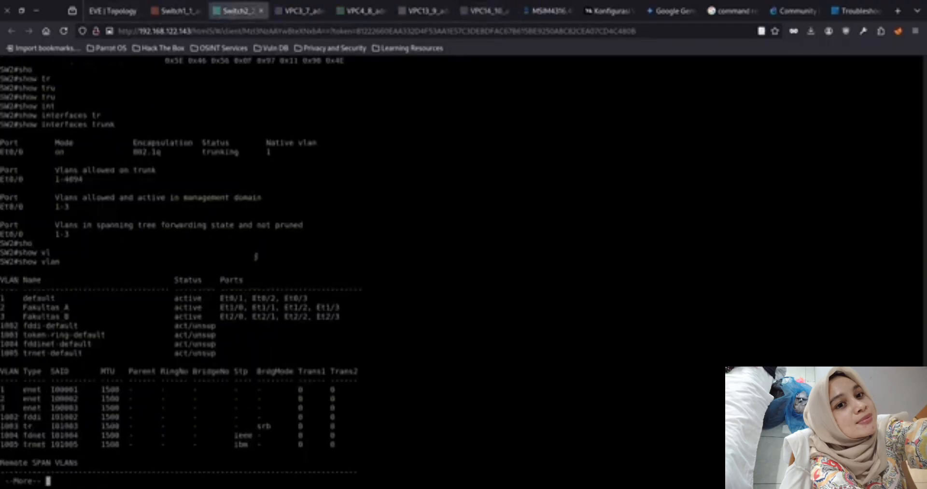
text(writ)
key(Tab)
text(mem)
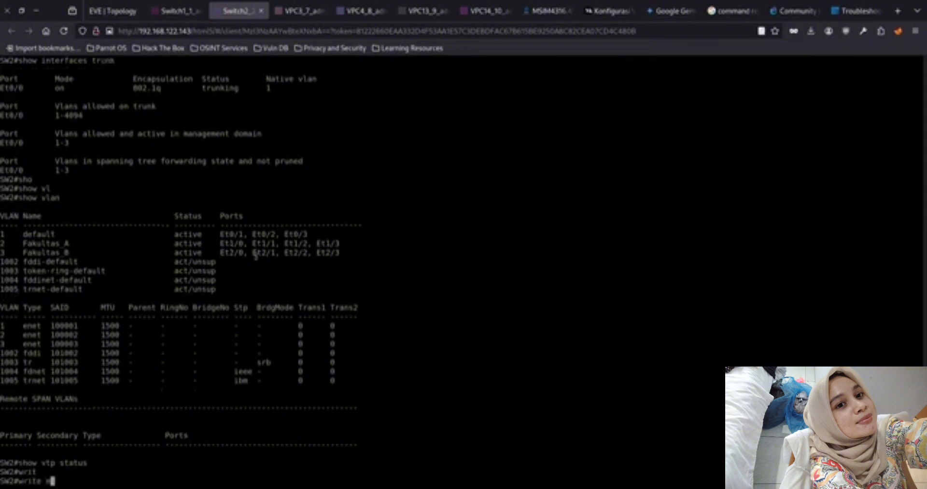
key(Tab)
key(Return)
click(175, 16)
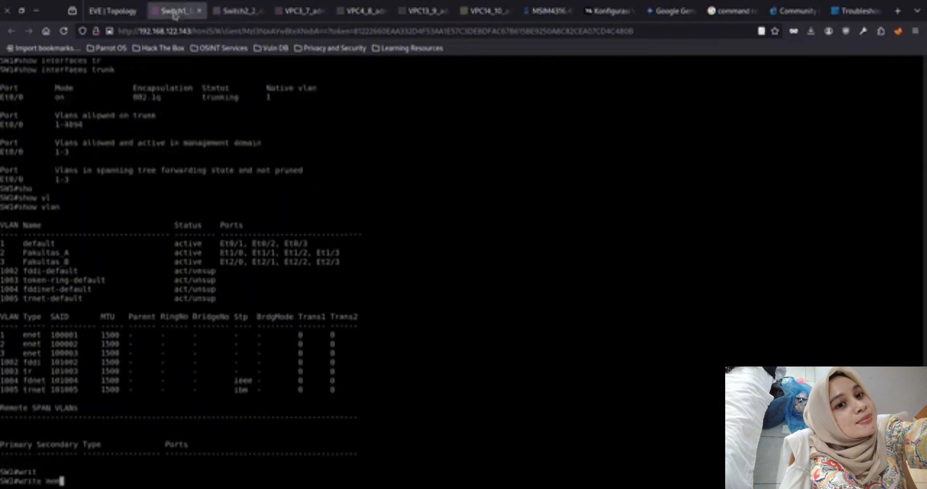
Open the consoles of VPC1, VPC2, VPC11 and VPC12 from the topology and show the IP settings of VPC12
click(121, 15)
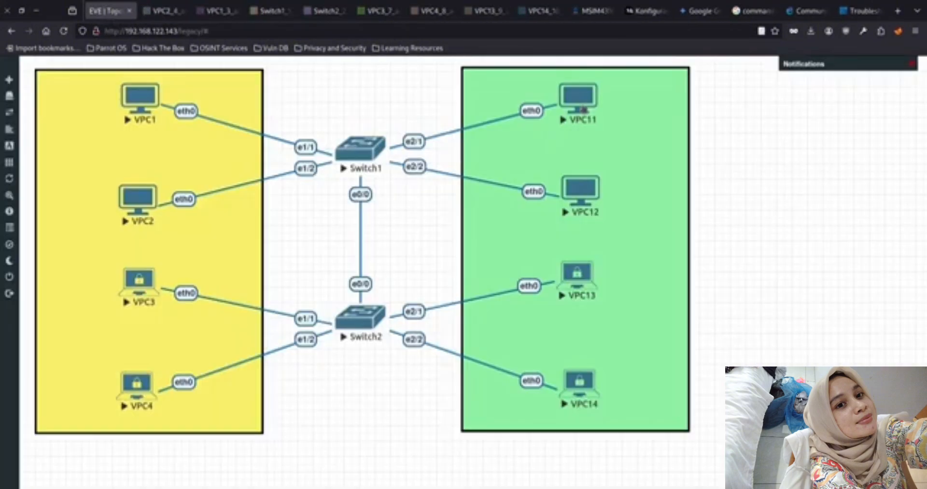
click(579, 104)
click(107, 11)
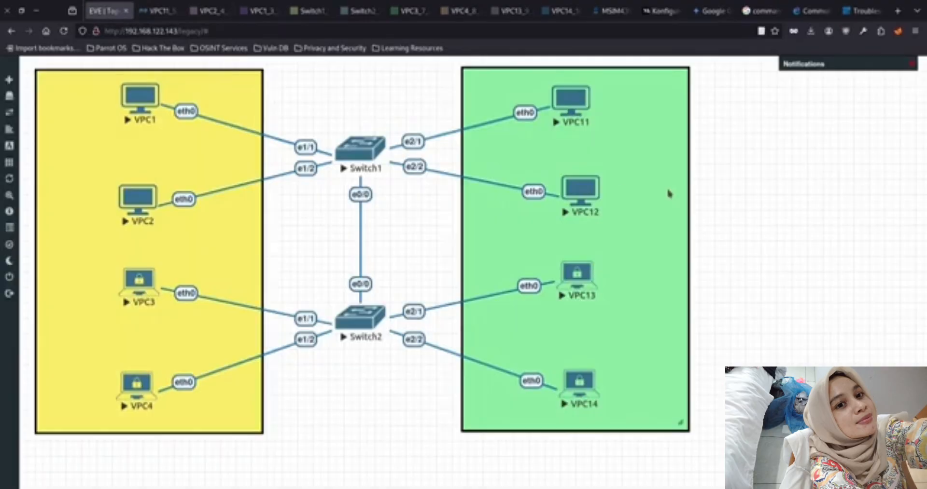
click(582, 191)
text(show ip)
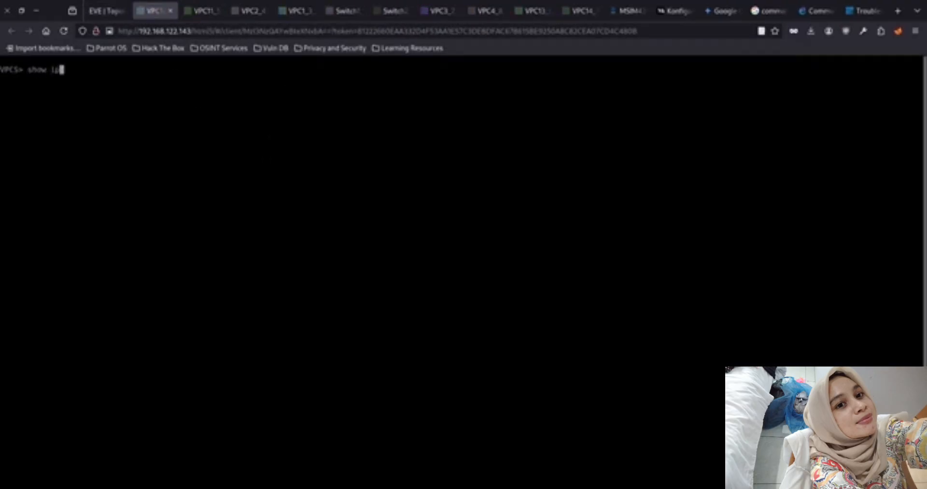
key(Return)
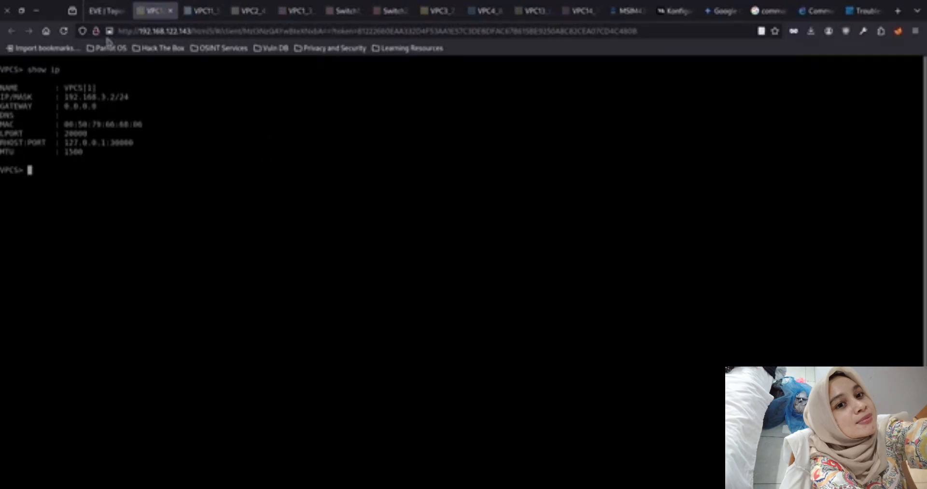
Close all open VPC consoles and return to the SW2 console
click(170, 11)
click(170, 12)
click(170, 12)
click(170, 12)
click(170, 12)
click(259, 15)
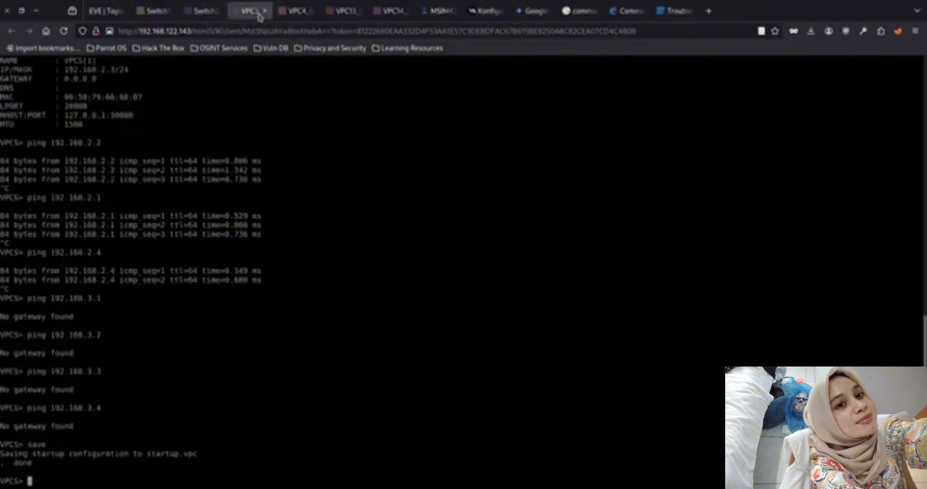
click(265, 11)
click(264, 12)
click(264, 12)
click(264, 12)
click(304, 11)
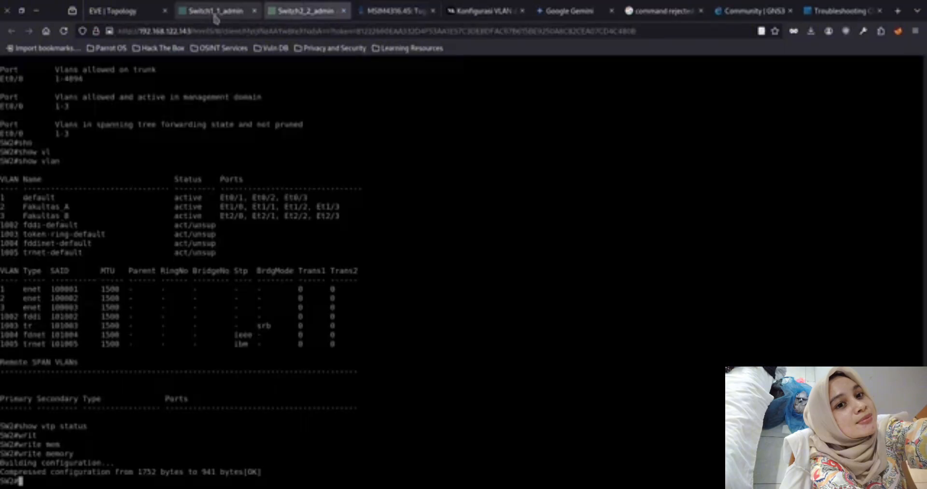